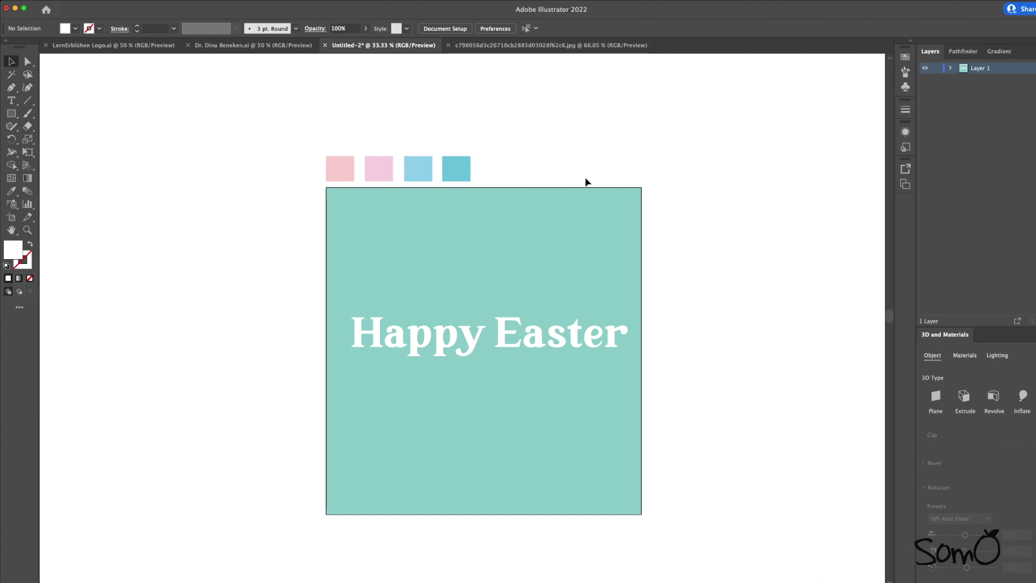
Delete the 'Happy Easter' text and set the fill colour to white (FFFFFF).
click(559, 346)
key(Delete)
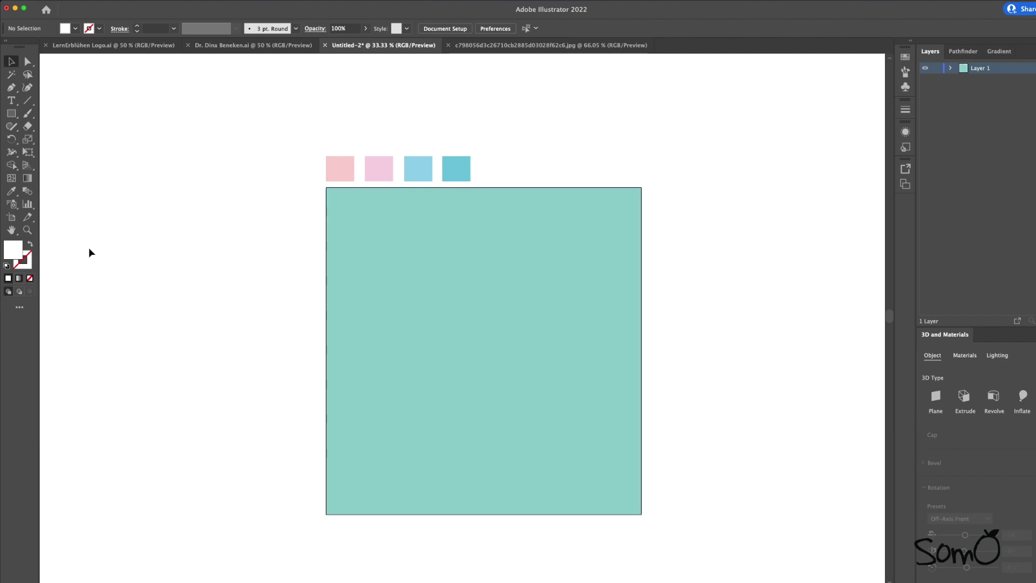
double_click(11, 252)
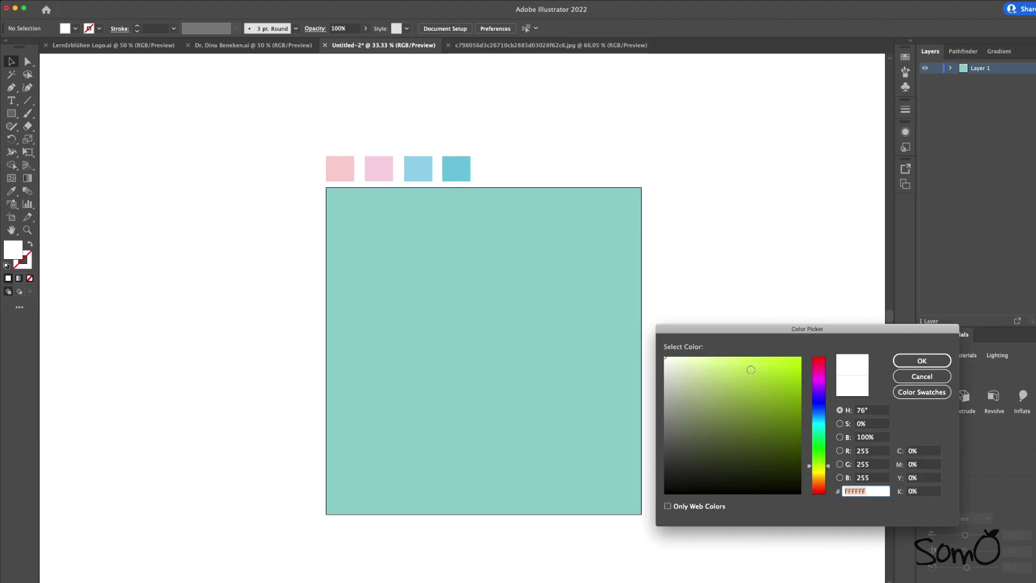
click(921, 361)
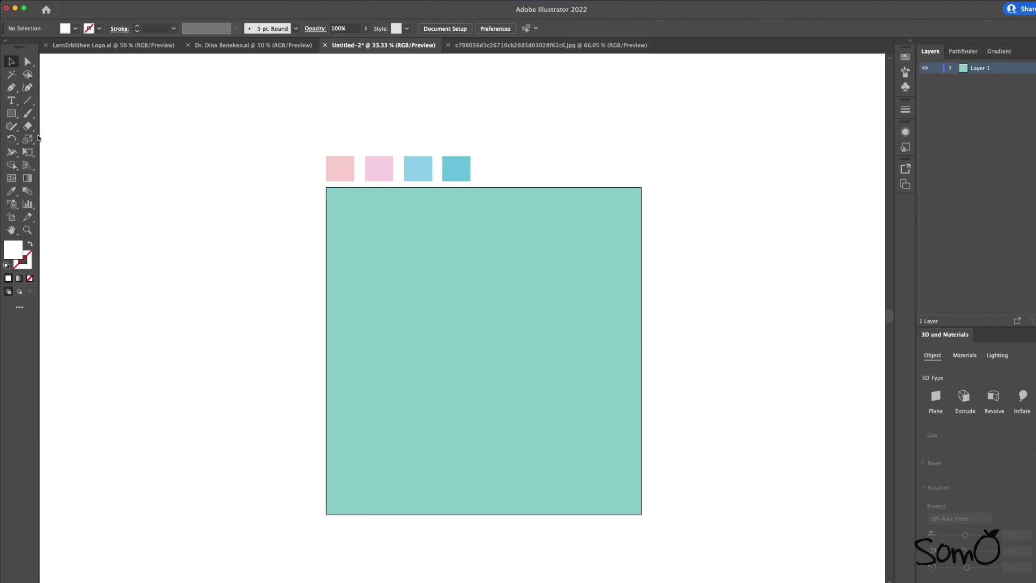
click(13, 117)
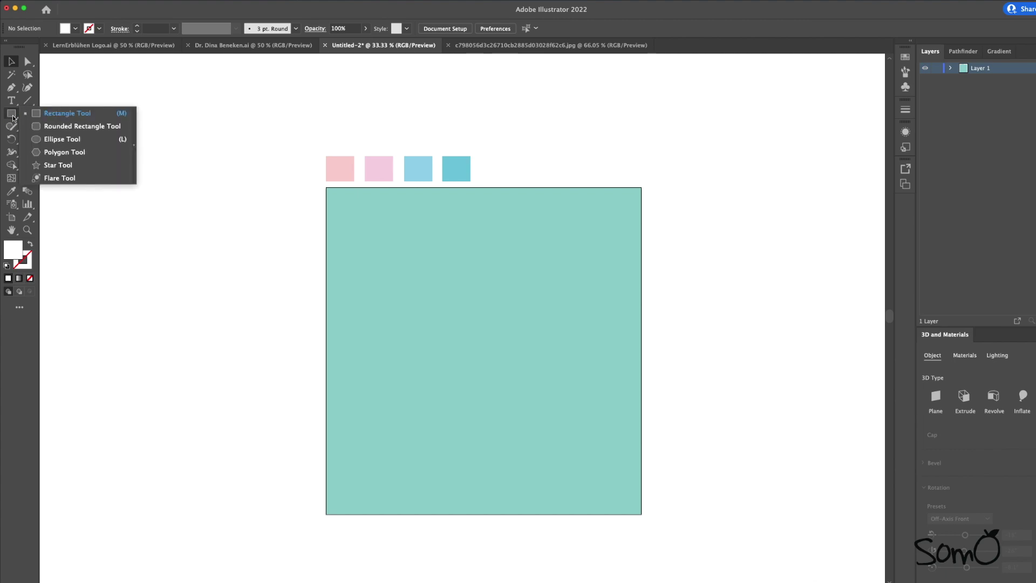
Draw a tall white ellipse, about 692 × 937 px, in the middle of the teal square.
click(62, 139)
key(super+plus)
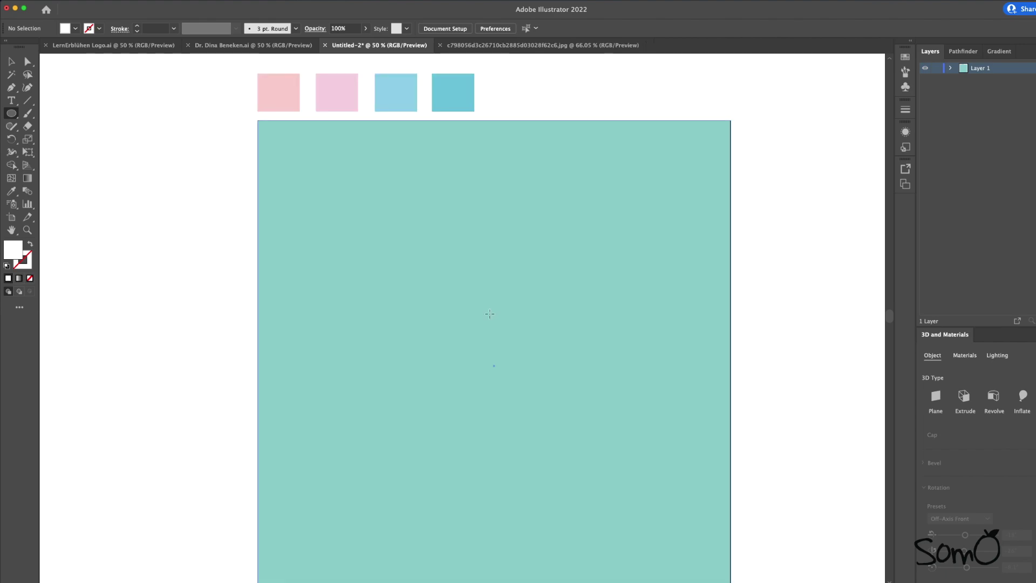
scroll(466, 292, down, 1)
drag(413, 221, 620, 533)
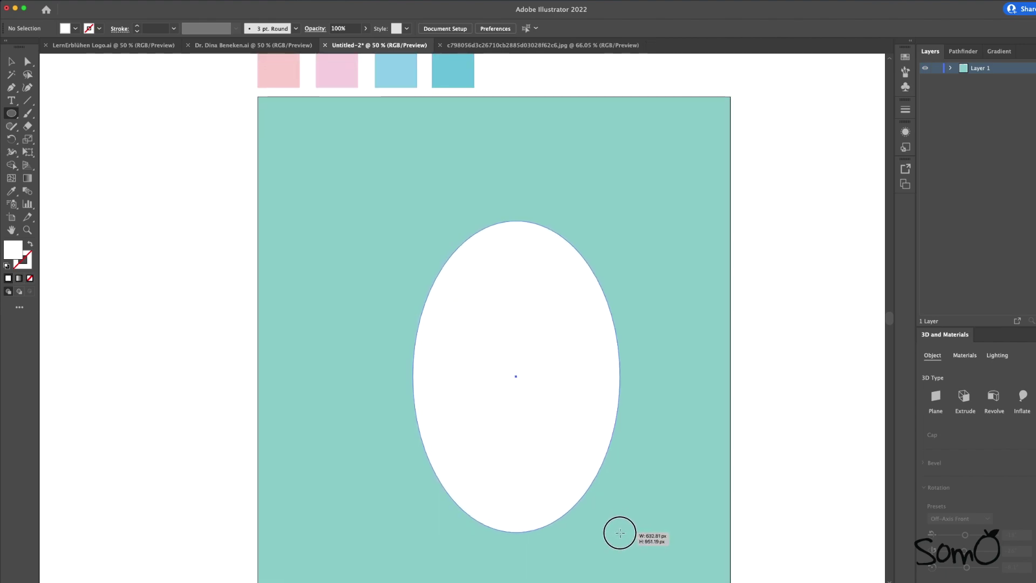
drag(619, 533, 639, 528)
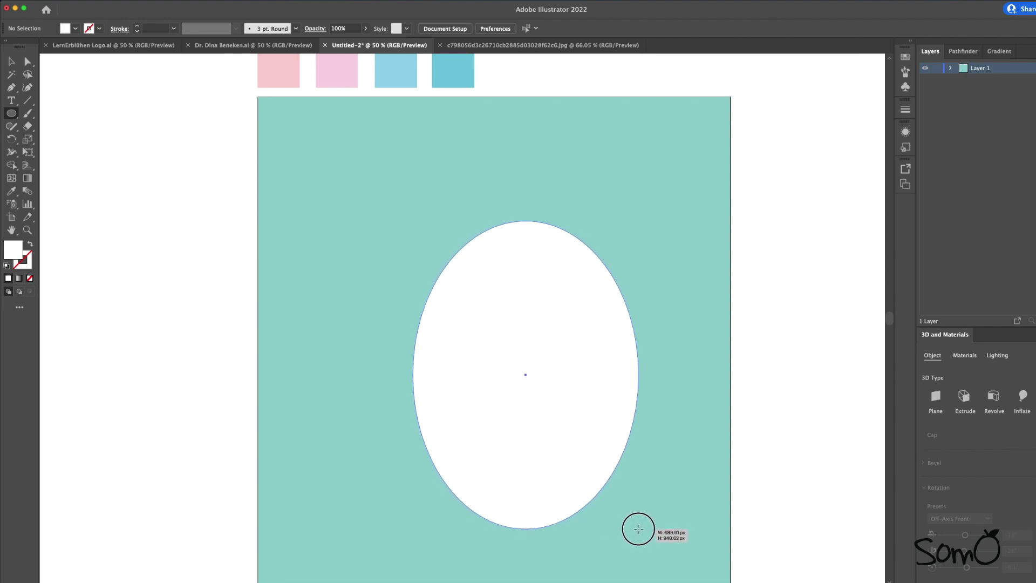
drag(639, 528, 639, 529)
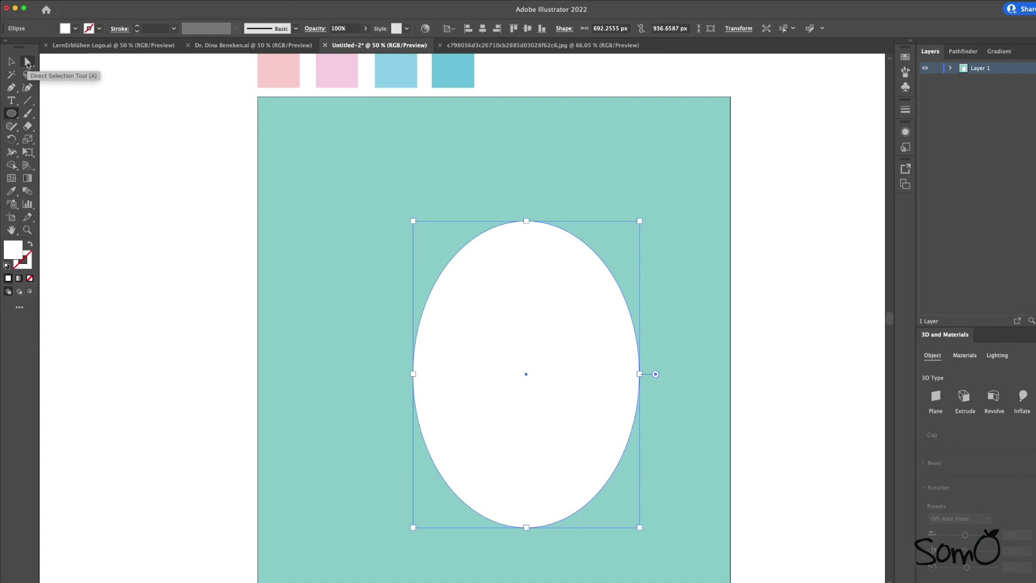
Raise the ellipse's bottom anchor and adjust the top curve handles to start an egg shape.
click(28, 65)
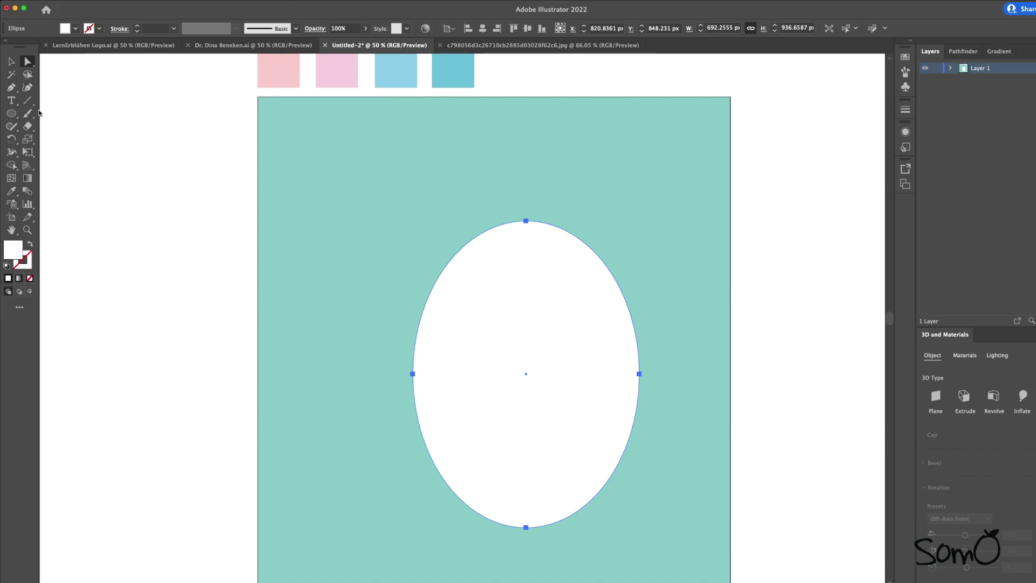
scroll(589, 448, down, 1)
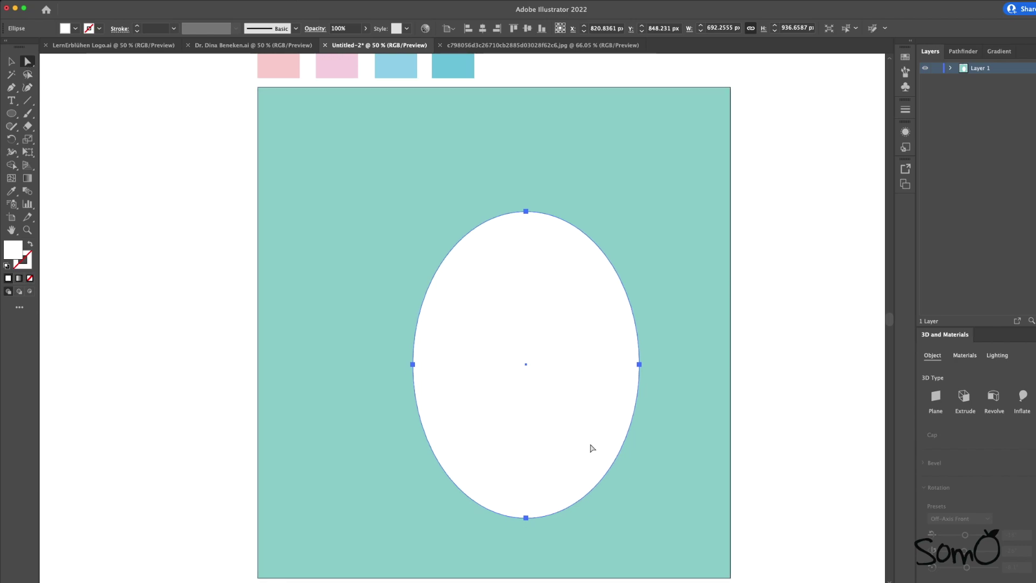
click(526, 517)
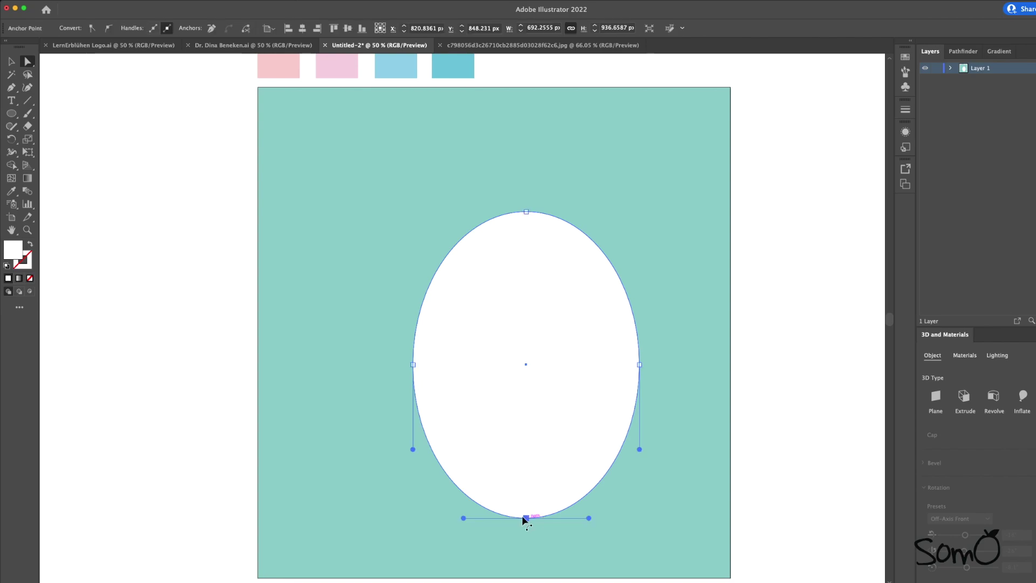
drag(526, 519, 525, 507)
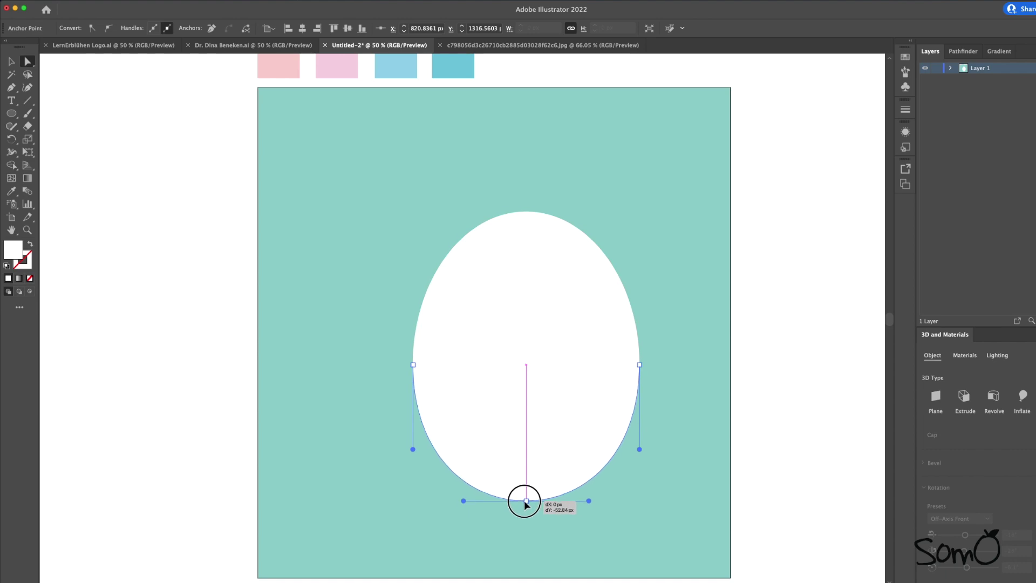
drag(525, 507, 526, 497)
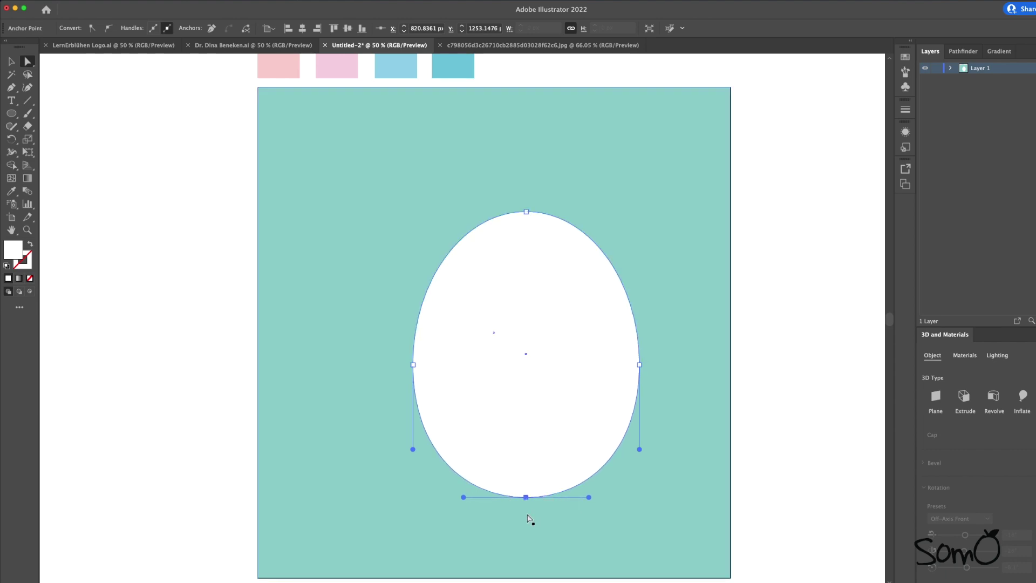
click(526, 212)
drag(465, 213, 470, 216)
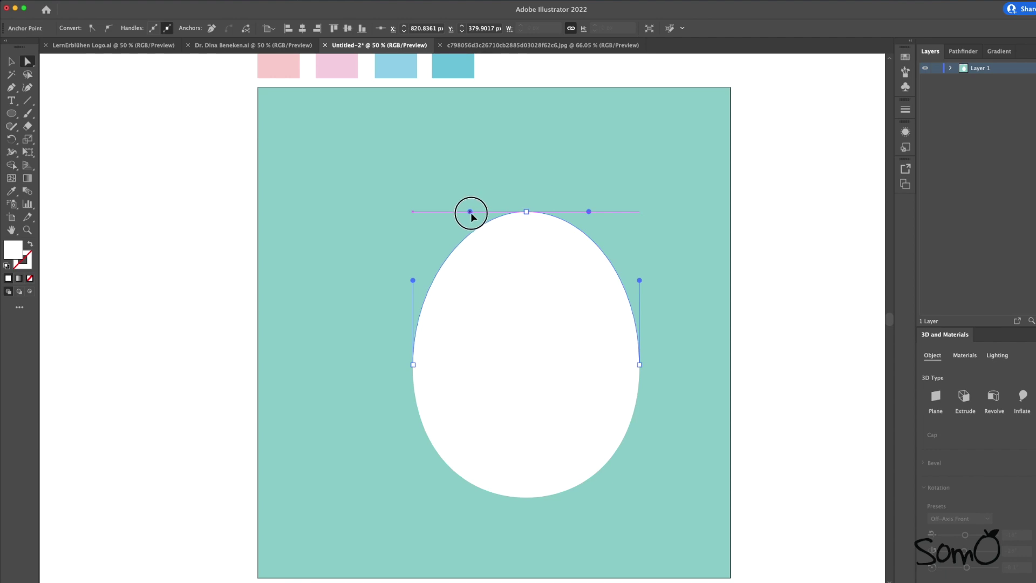
drag(469, 216, 475, 218)
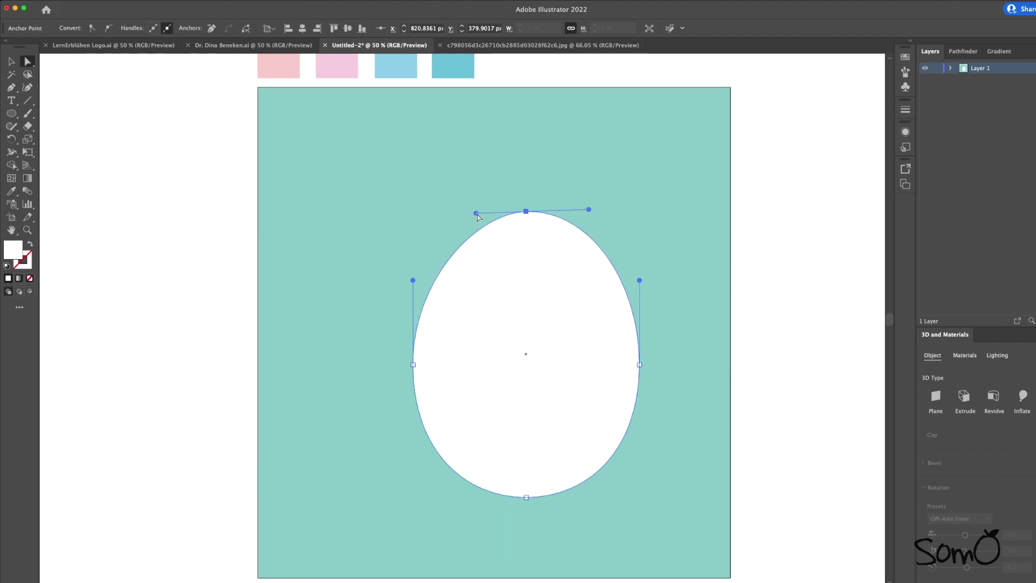
Lock the teal background rectangle in the Layers panel.
click(590, 211)
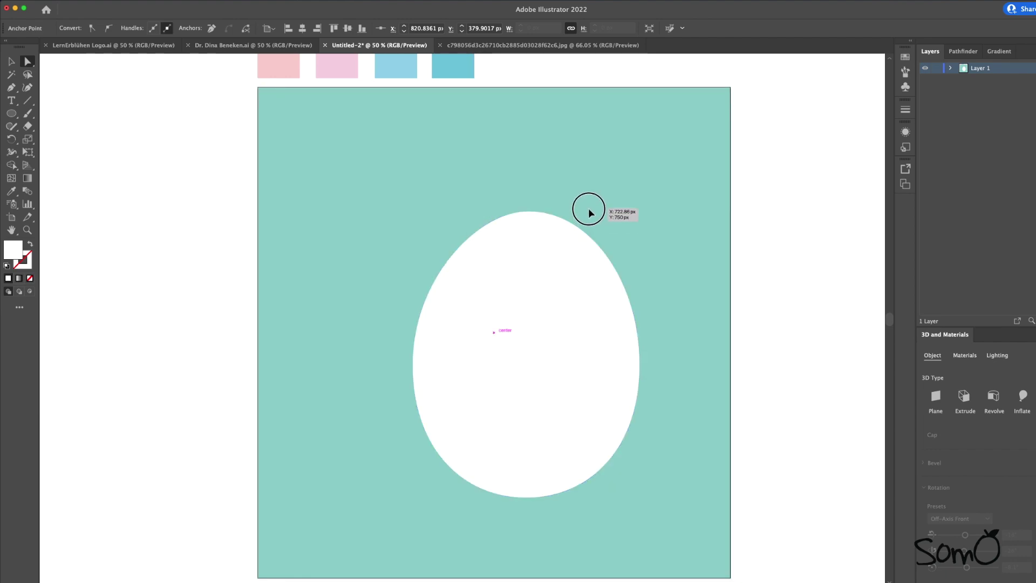
click(950, 69)
click(936, 136)
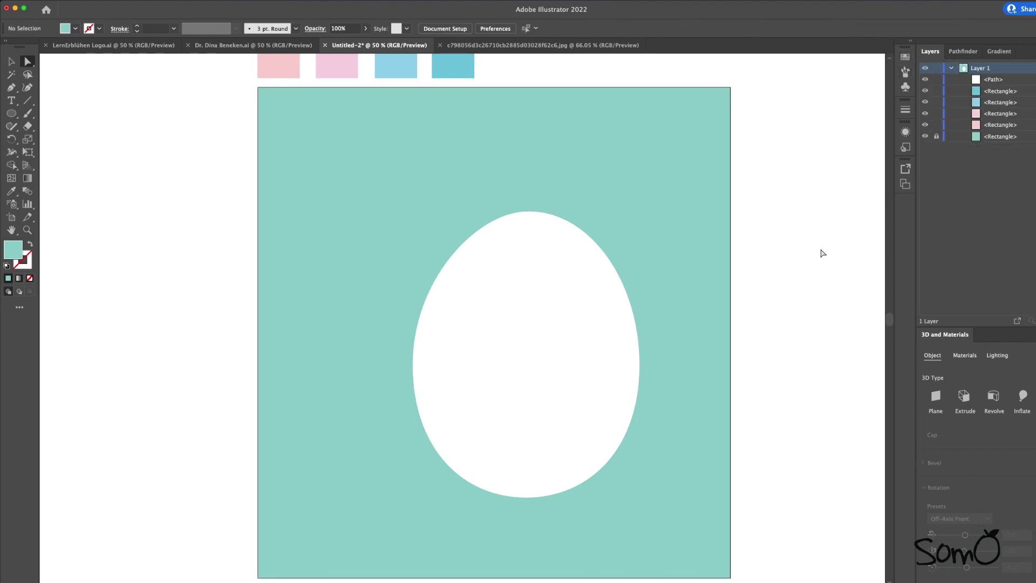
click(536, 265)
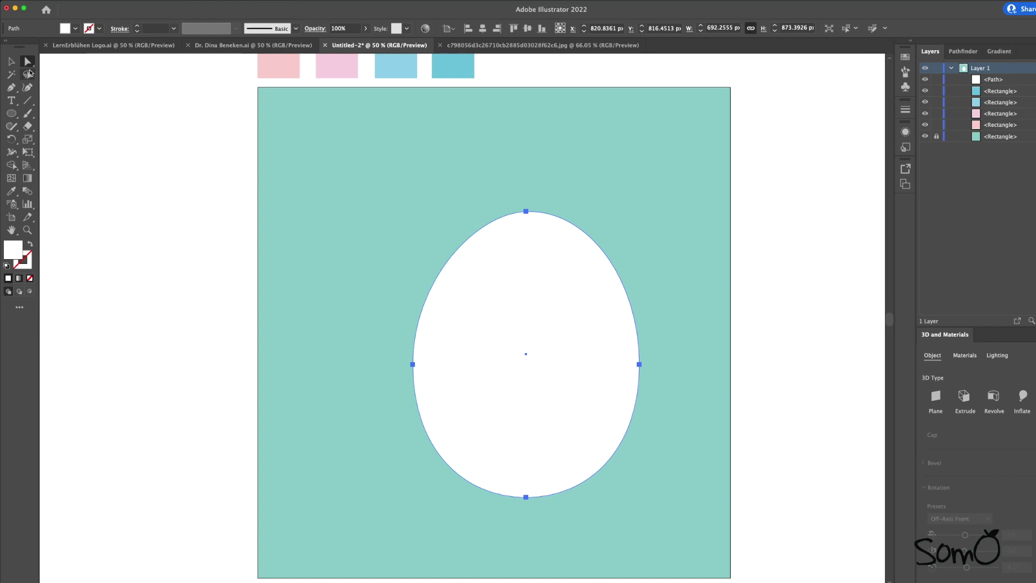
Refine the egg's right side, top handles, and bottom and top anchor points.
click(528, 212)
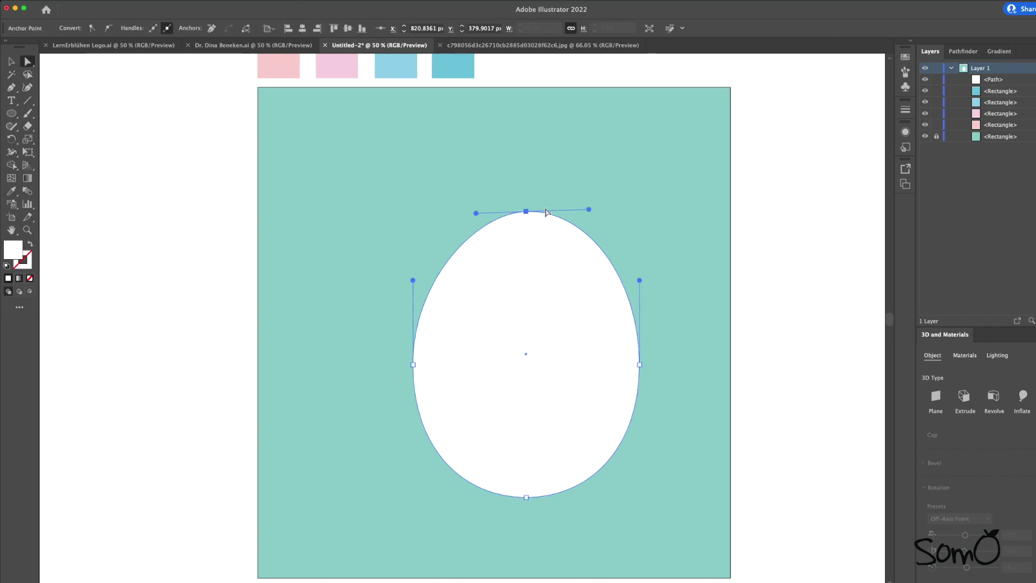
drag(640, 281, 633, 278)
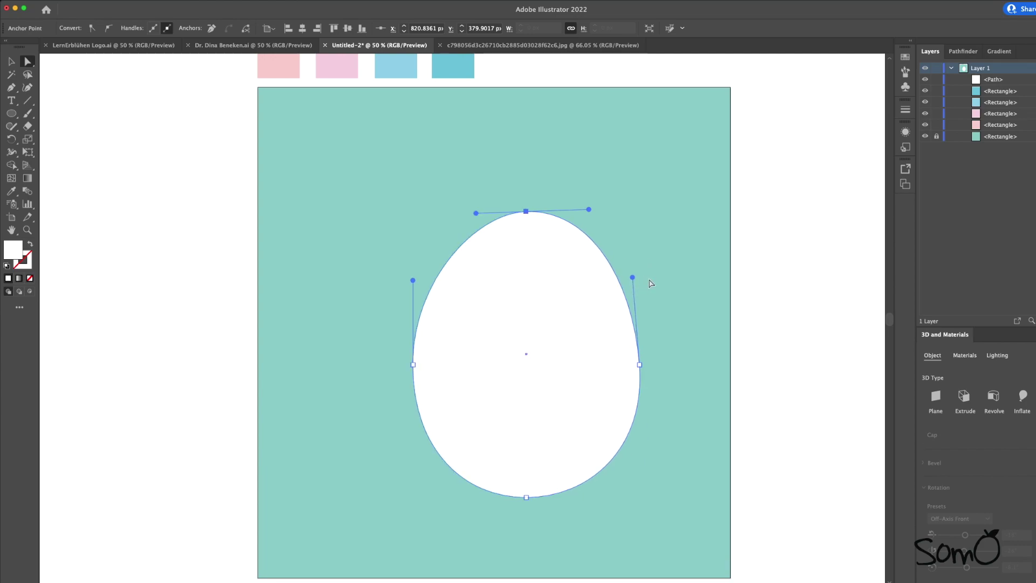
drag(633, 278, 637, 274)
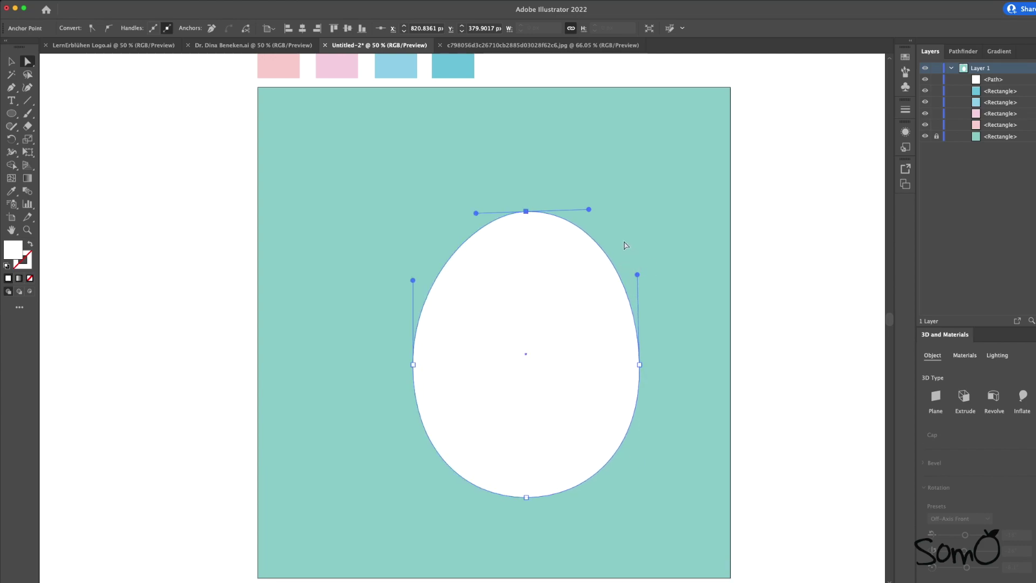
drag(589, 209, 591, 211)
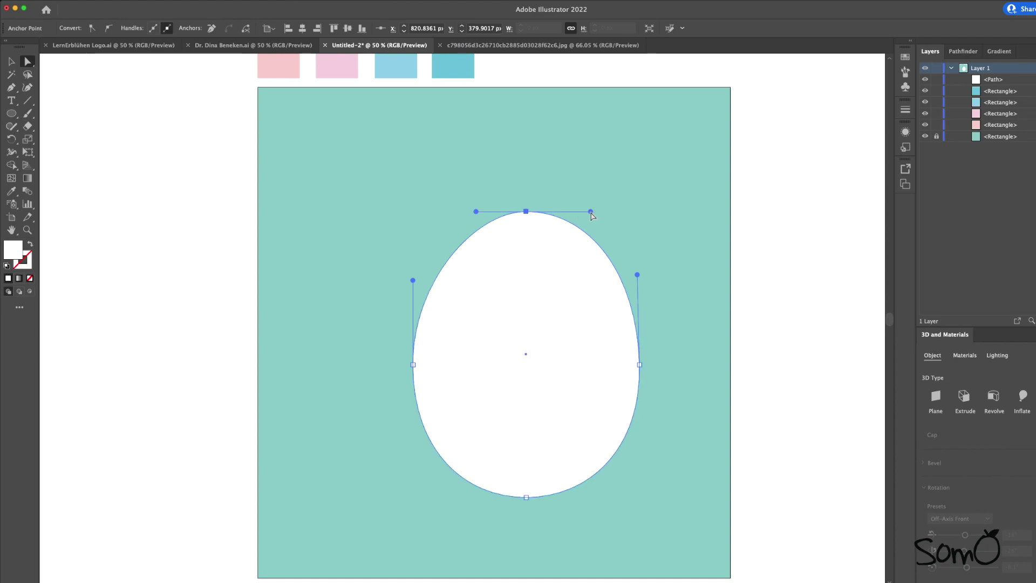
drag(526, 497, 527, 494)
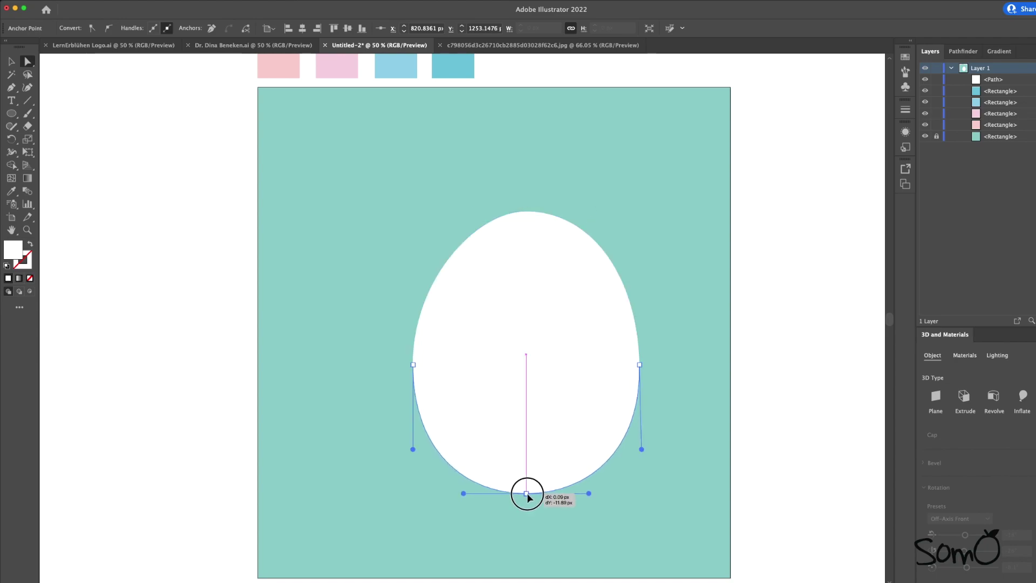
drag(527, 494, 526, 497)
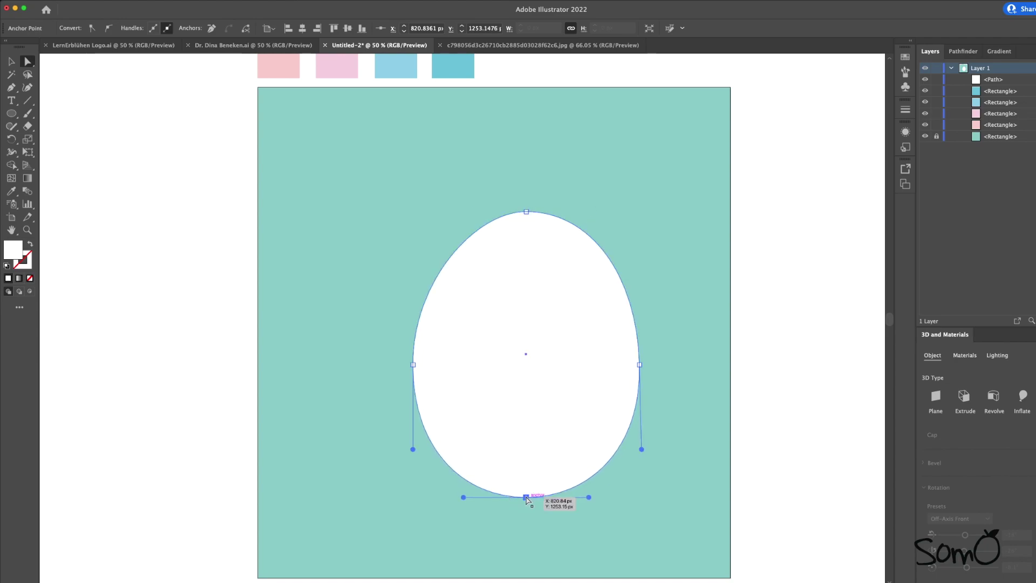
drag(526, 212, 526, 209)
Fill the egg with the lilac-pink second swatch using the Eyedropper, then deselect it.
key(v)
click(333, 291)
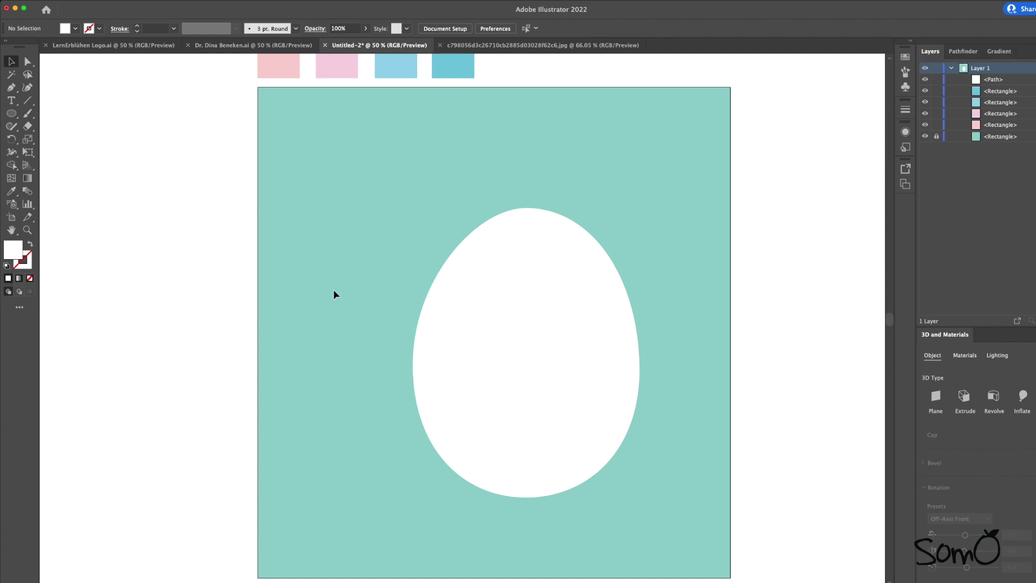
key(super+minus)
click(487, 346)
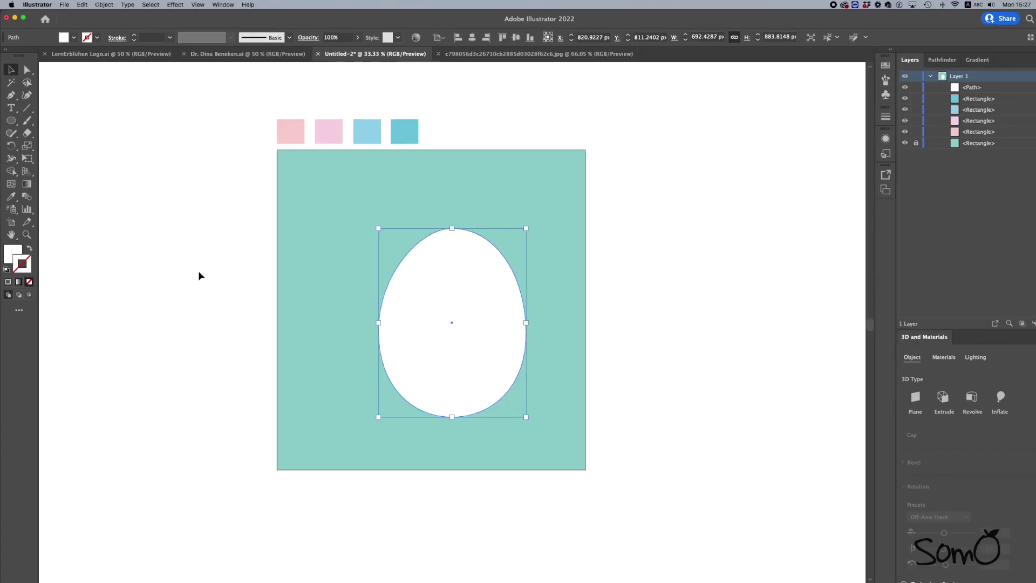
click(14, 200)
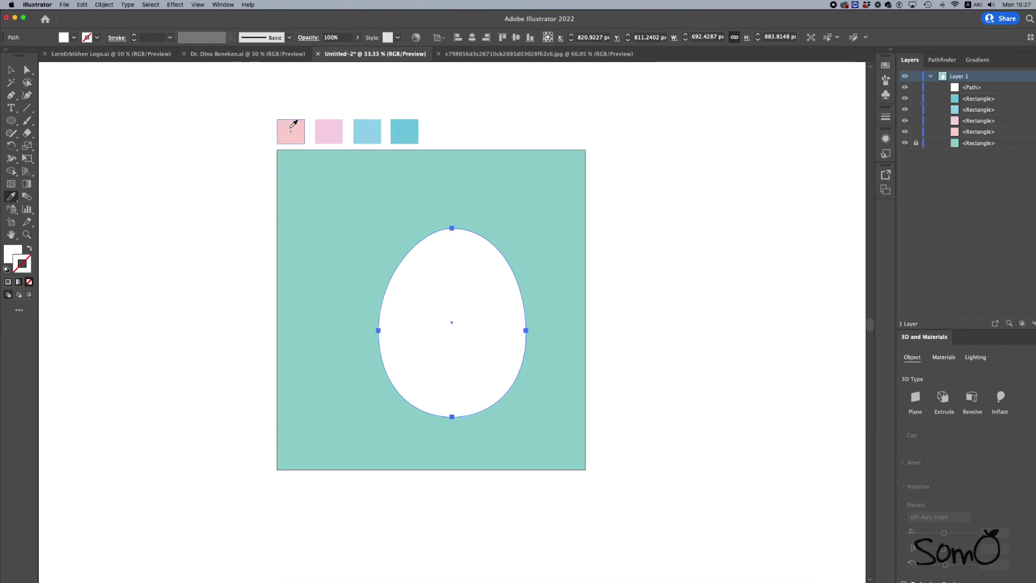
click(327, 131)
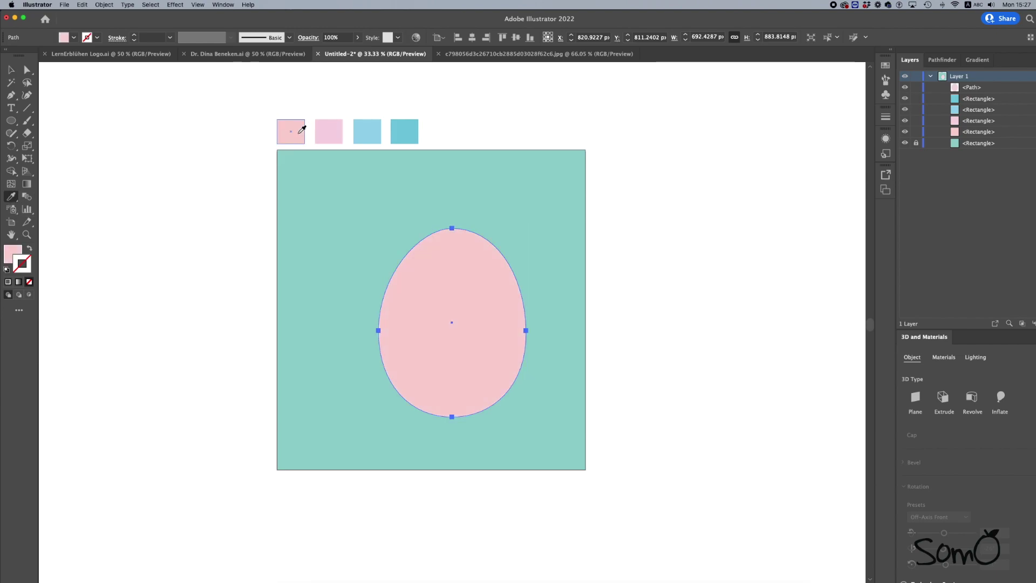
click(324, 132)
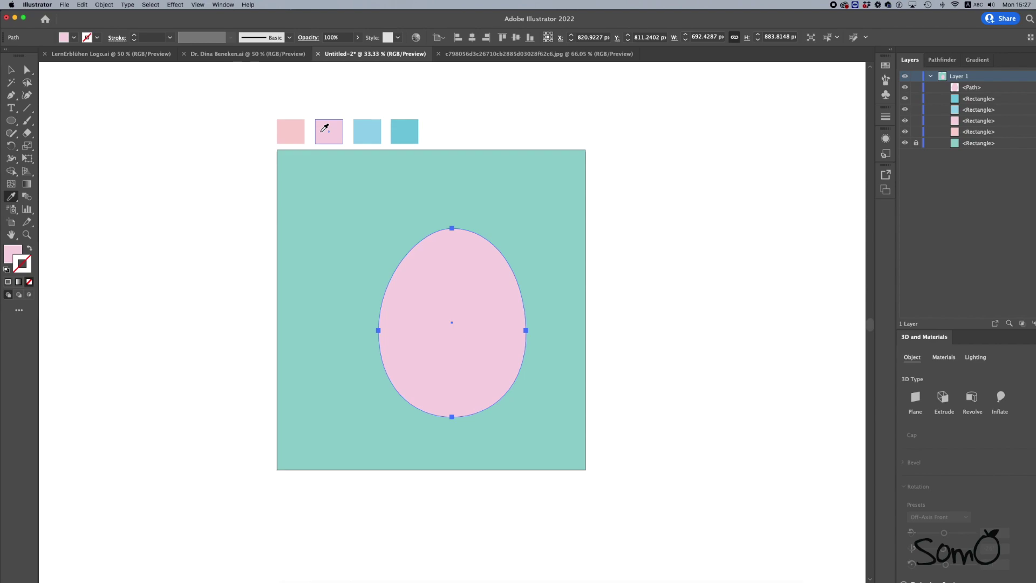
click(12, 71)
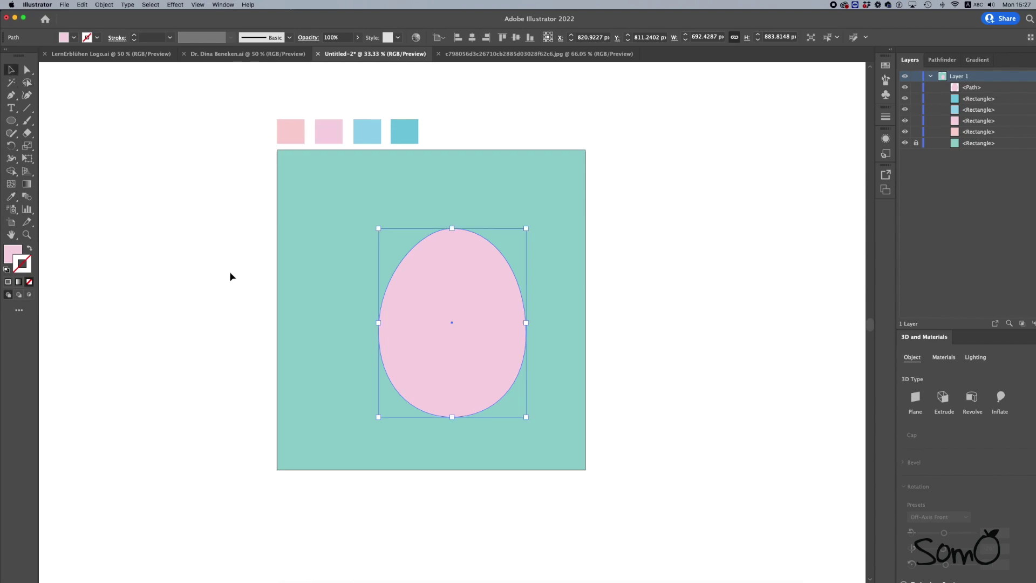
click(228, 275)
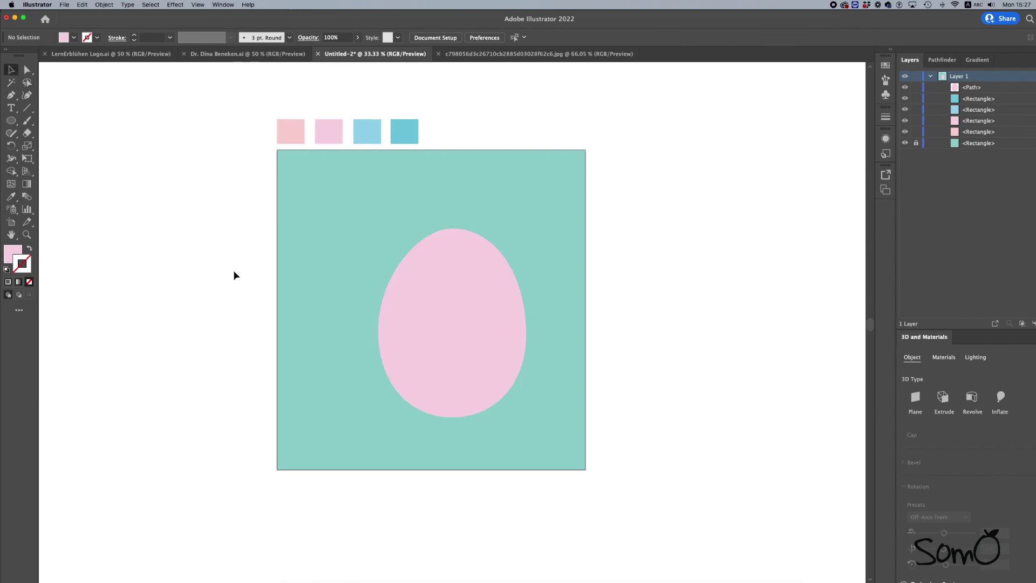
key(super+plus)
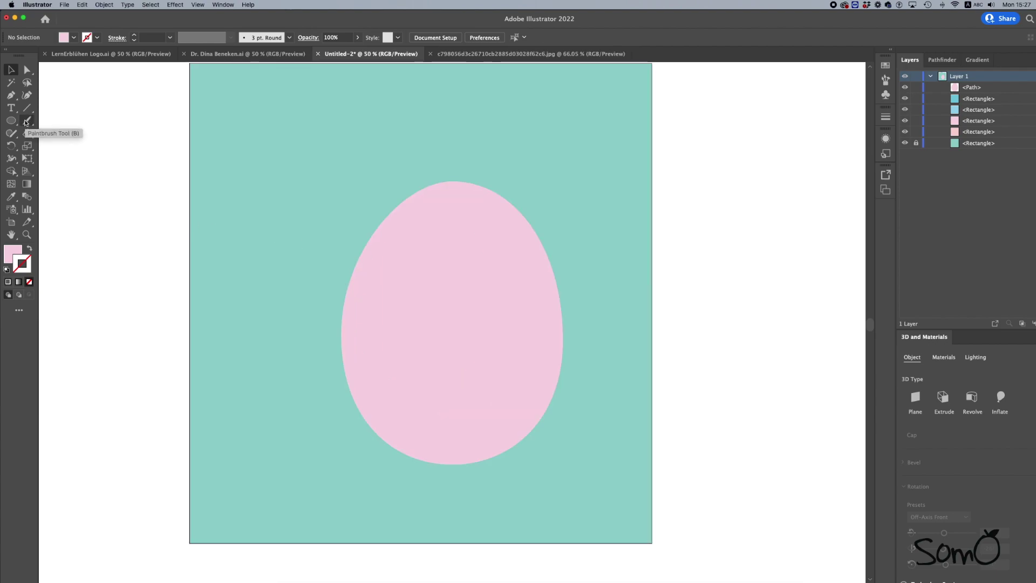
Set the Paintbrush to paint a white stroke with no fill.
click(25, 122)
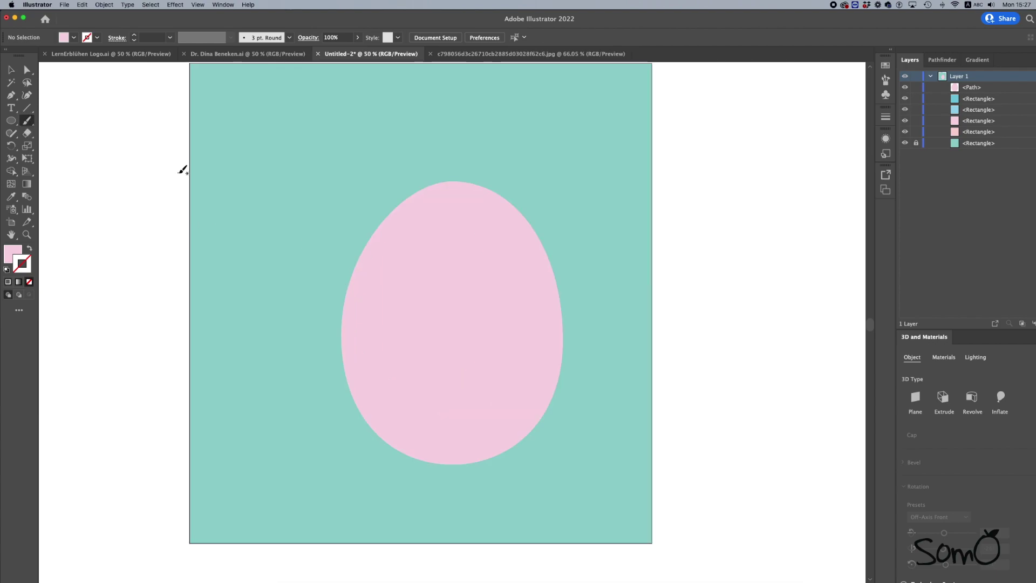
click(28, 250)
double_click(23, 264)
mouse_move(654, 325)
mouse_down()
mouse_move(639, 319)
mouse_move(651, 321)
mouse_up()
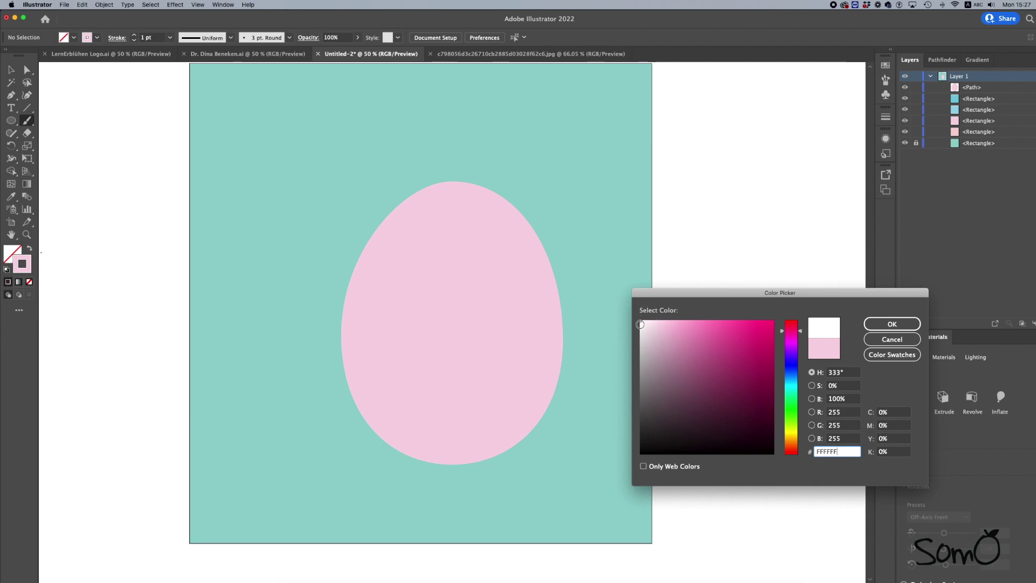
click(891, 324)
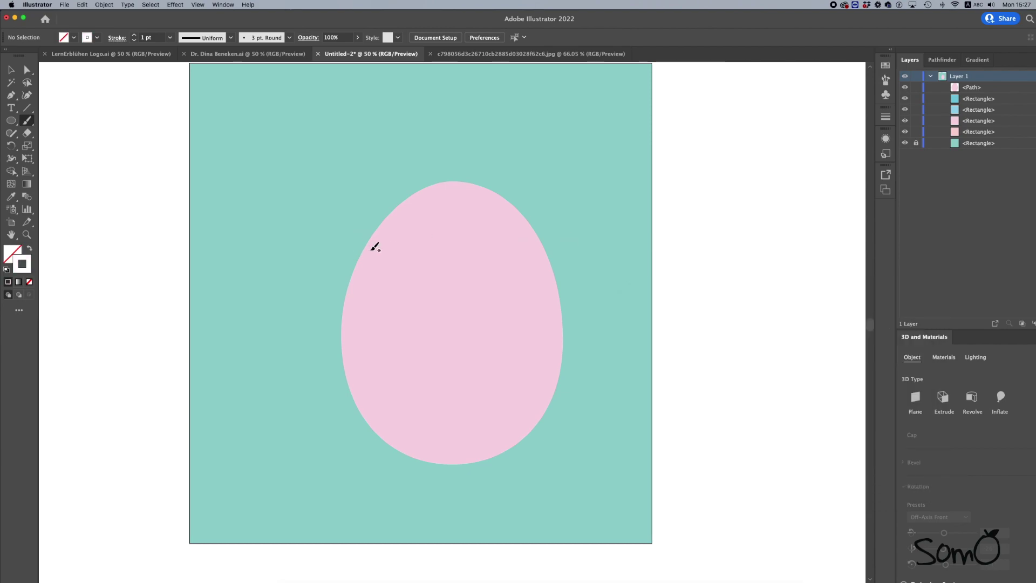
Paint a white line across the top of the egg, redoing the first attempt.
drag(353, 241, 566, 186)
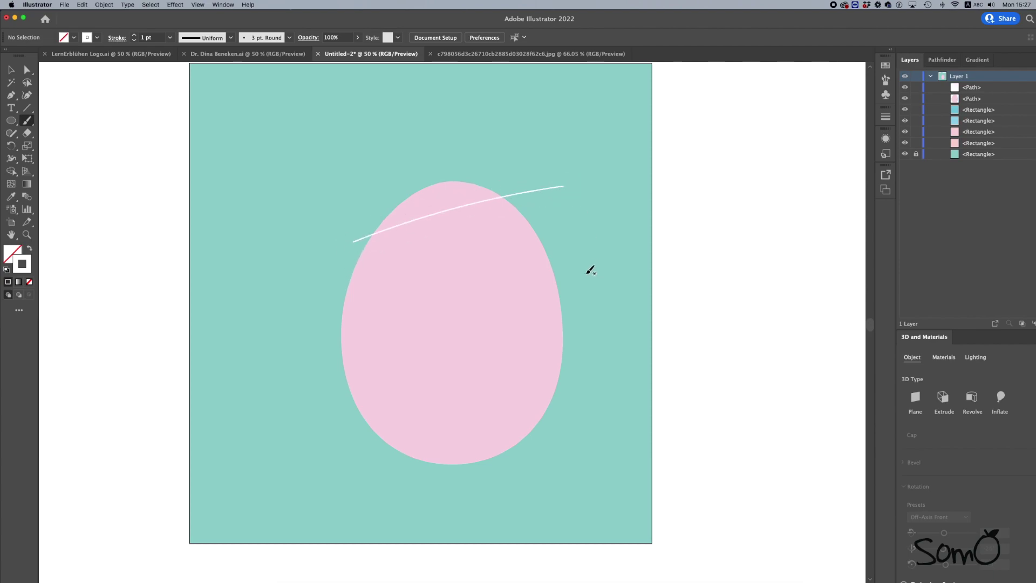
key(super+z)
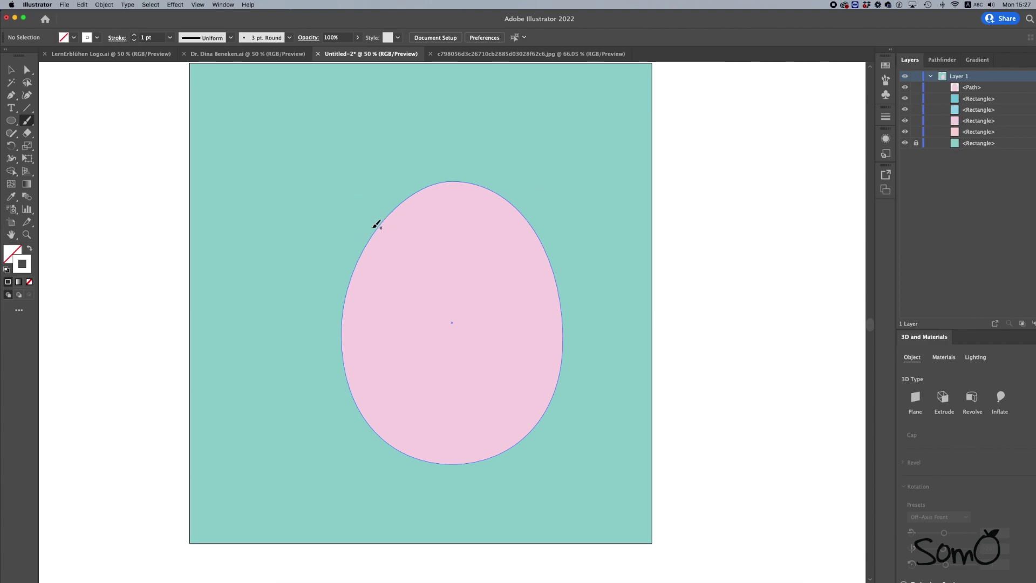
drag(365, 227, 519, 186)
Paint eight roughly parallel white lines across the egg from top to bottom.
drag(349, 248, 544, 219)
drag(336, 275, 559, 244)
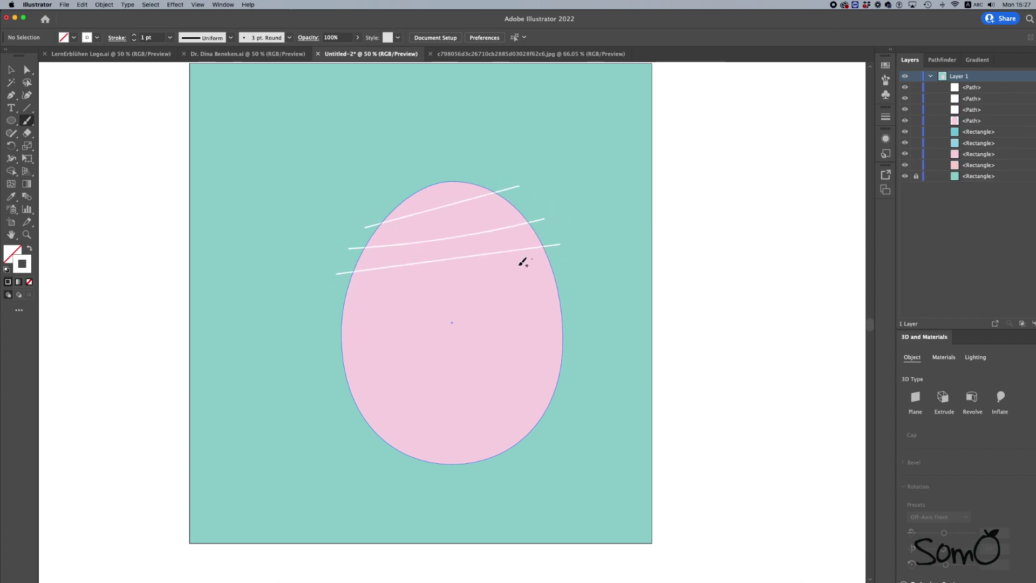
drag(338, 289, 595, 279)
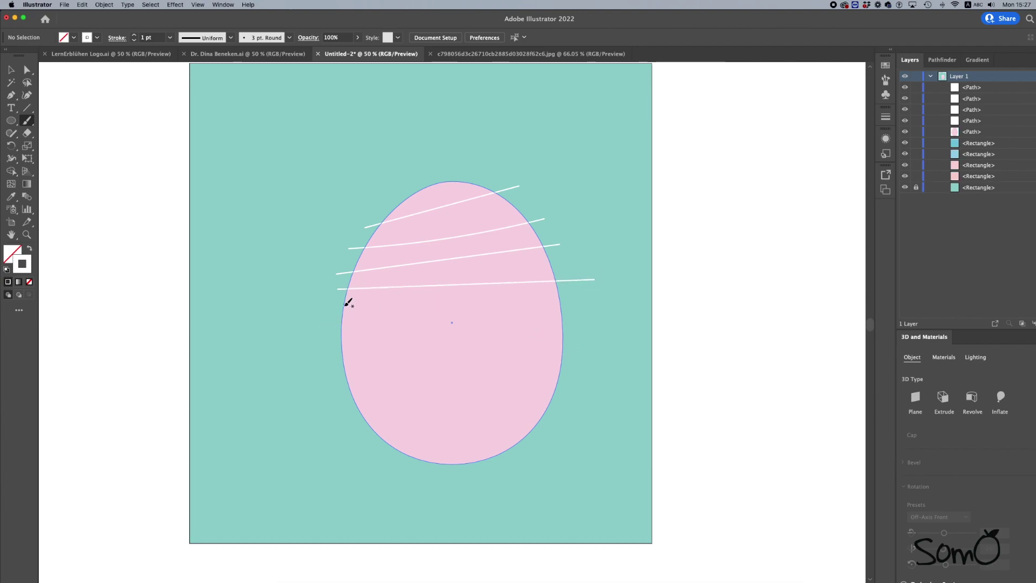
drag(338, 316, 593, 279)
drag(317, 350, 578, 303)
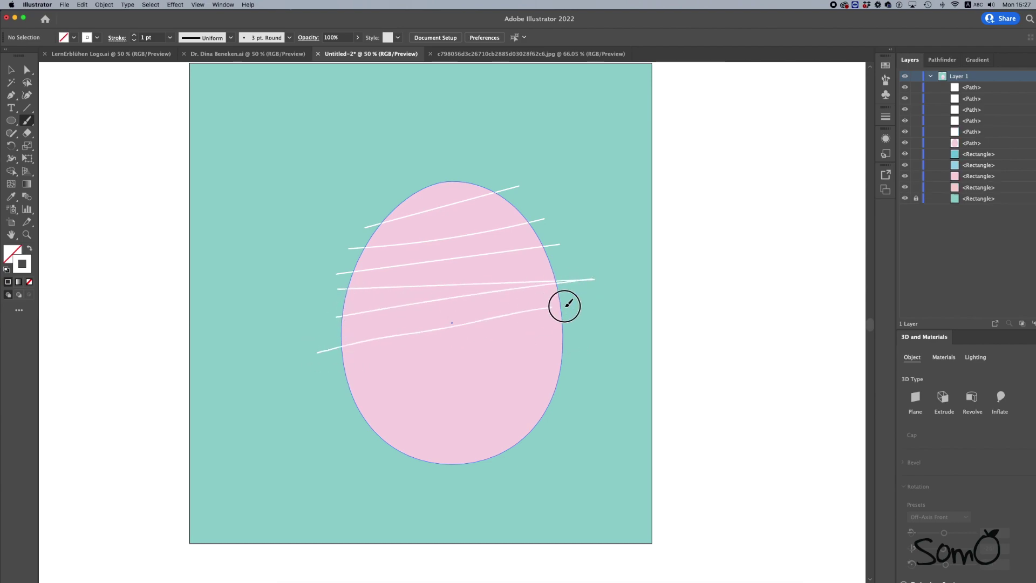
drag(336, 377, 592, 335)
drag(347, 411, 605, 367)
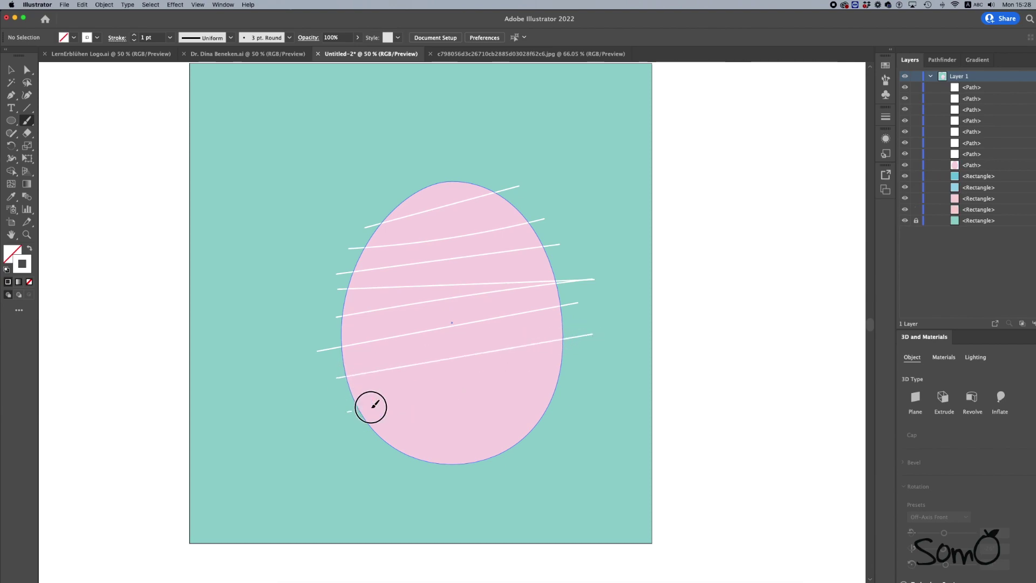
drag(343, 435, 583, 401)
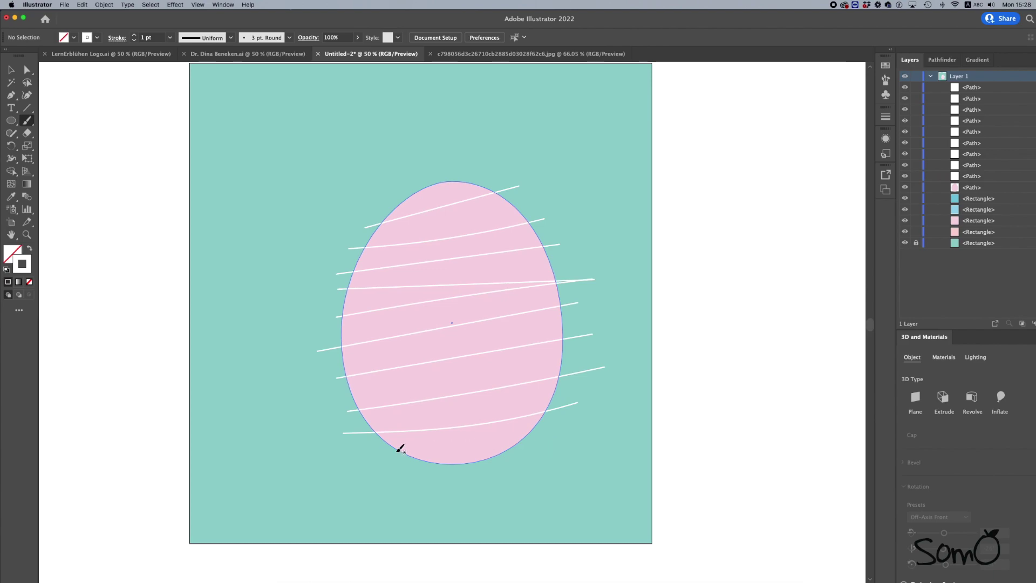
Paint crossing diagonal white lines over the egg to complete the hatching.
drag(554, 438, 318, 323)
drag(533, 455, 306, 363)
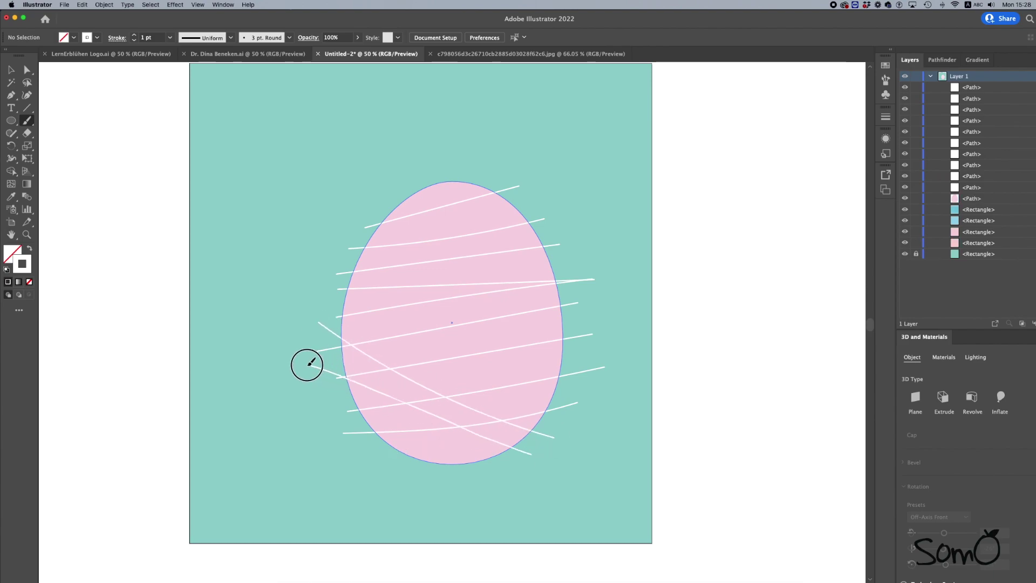
drag(565, 400, 408, 333)
drag(318, 262, 604, 387)
drag(561, 362, 325, 201)
drag(577, 324, 387, 171)
drag(567, 263, 488, 205)
mouse_move(416, 158)
mouse_down()
mouse_move(580, 345)
mouse_move(346, 180)
mouse_up()
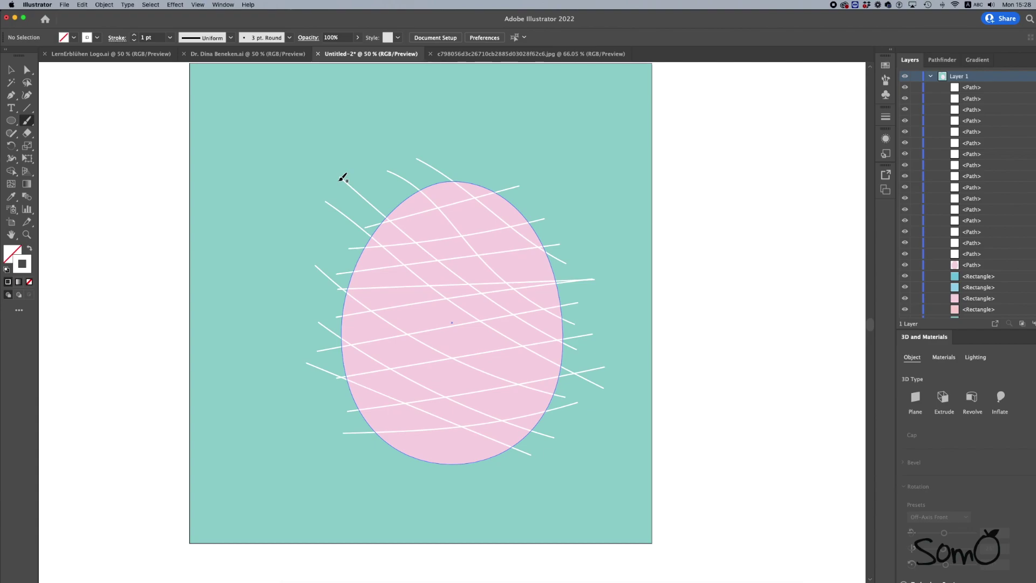
click(11, 70)
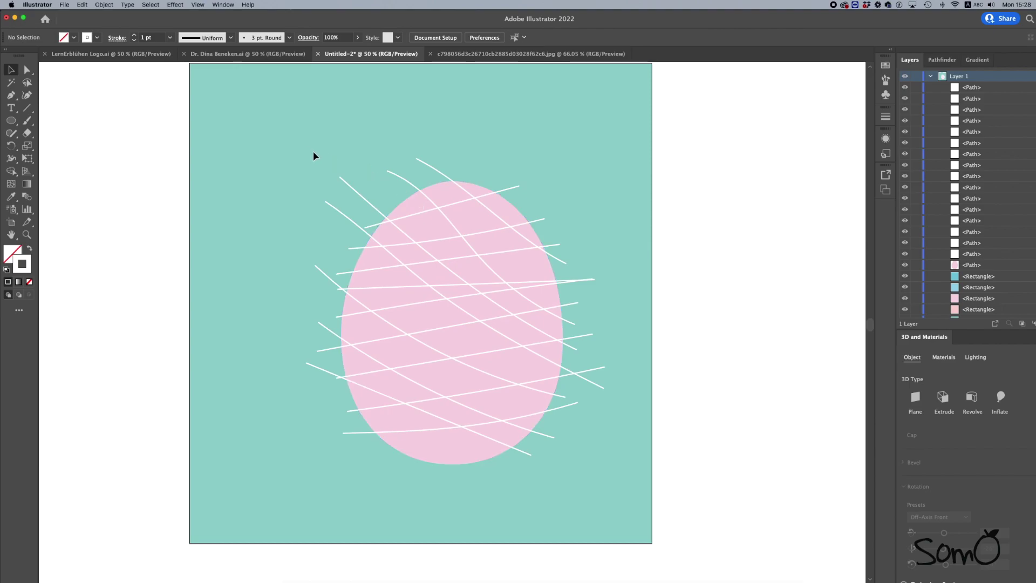
Group all the white hatch lines into one group, leaving the pink egg out.
drag(295, 147, 622, 500)
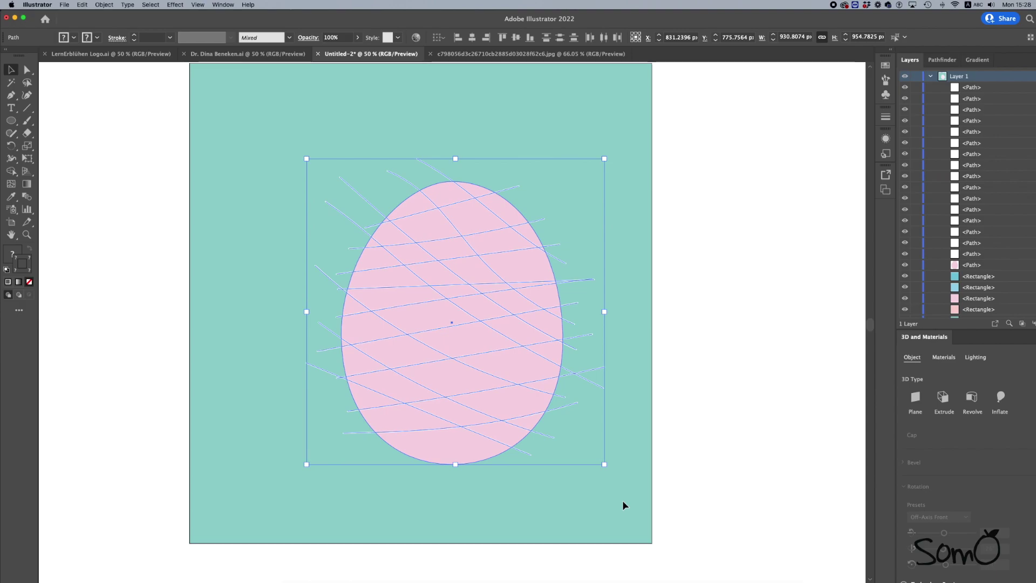
shift+click(429, 226)
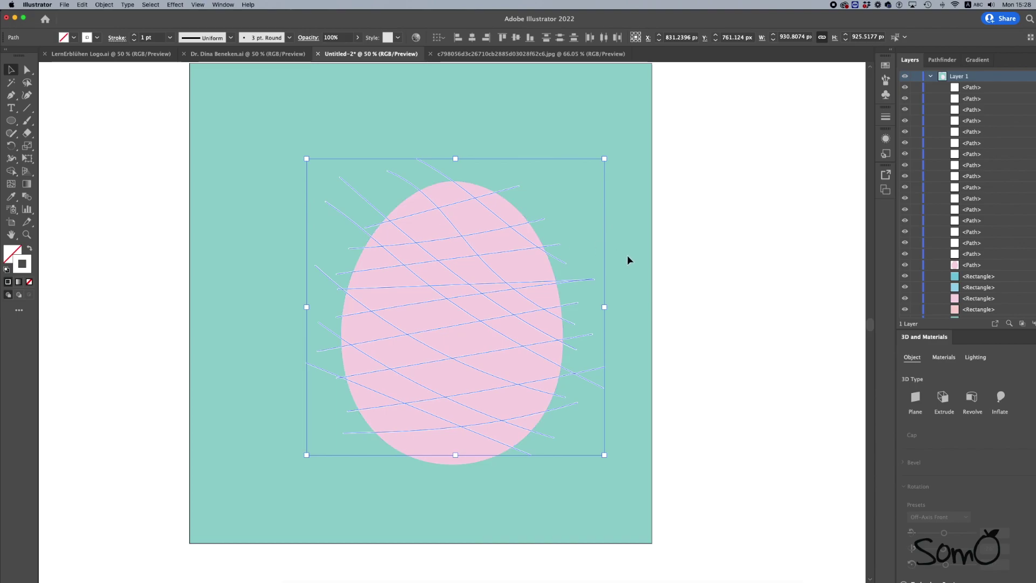
right_click(451, 256)
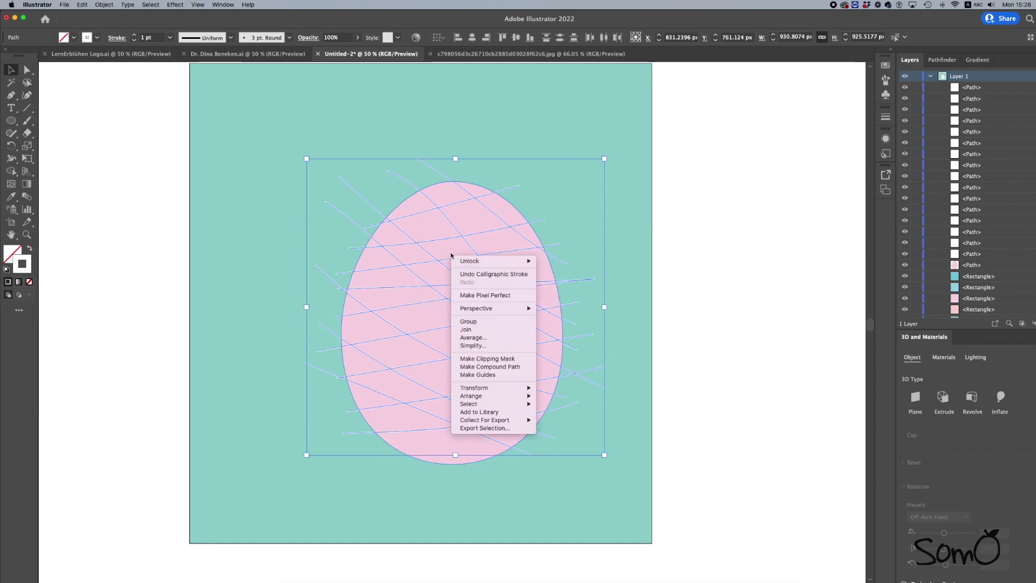
click(474, 321)
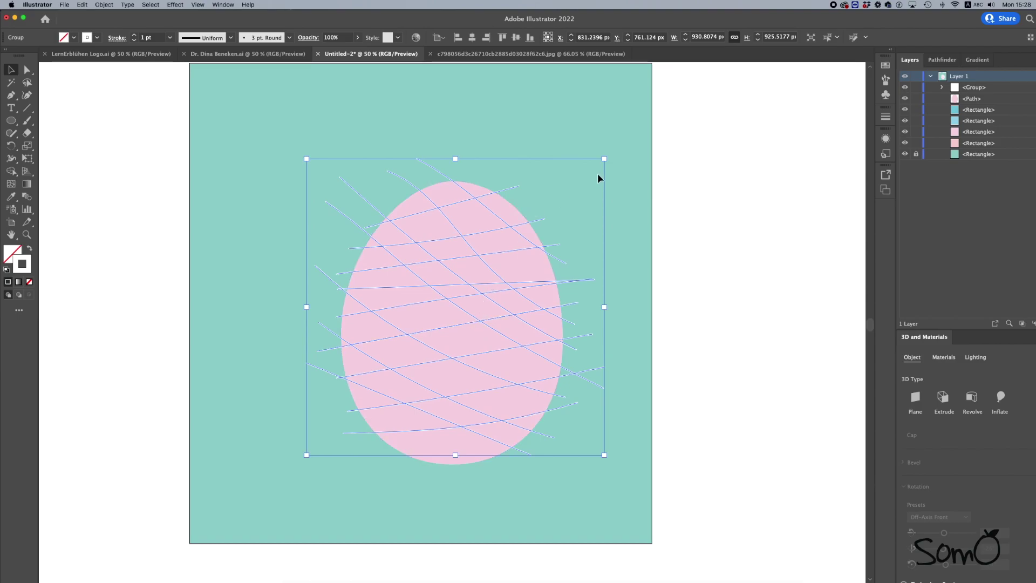
click(648, 178)
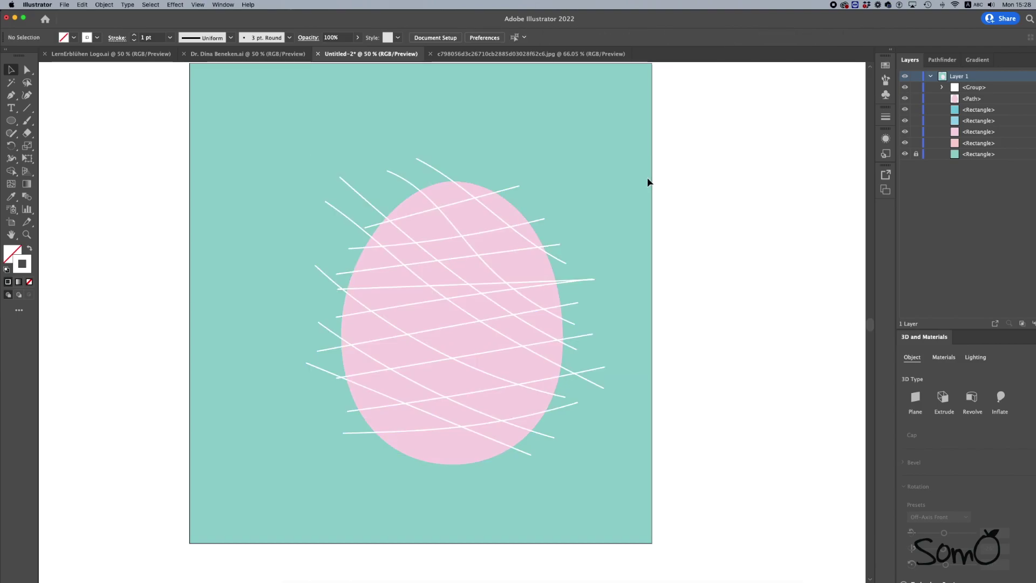
click(451, 204)
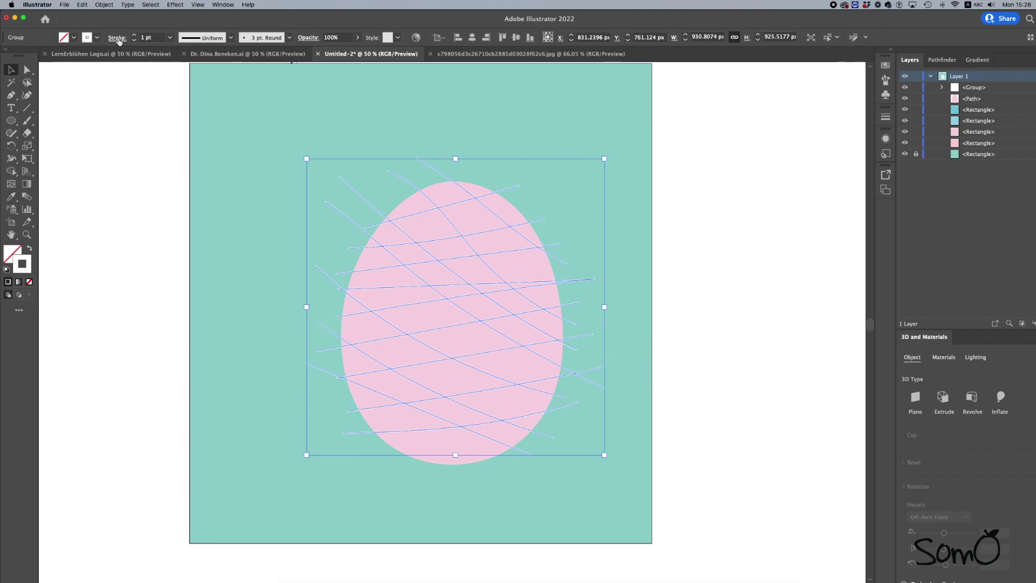
Give the hatch line group Width Profile 1 tapering and a 2 pt stroke weight.
click(214, 38)
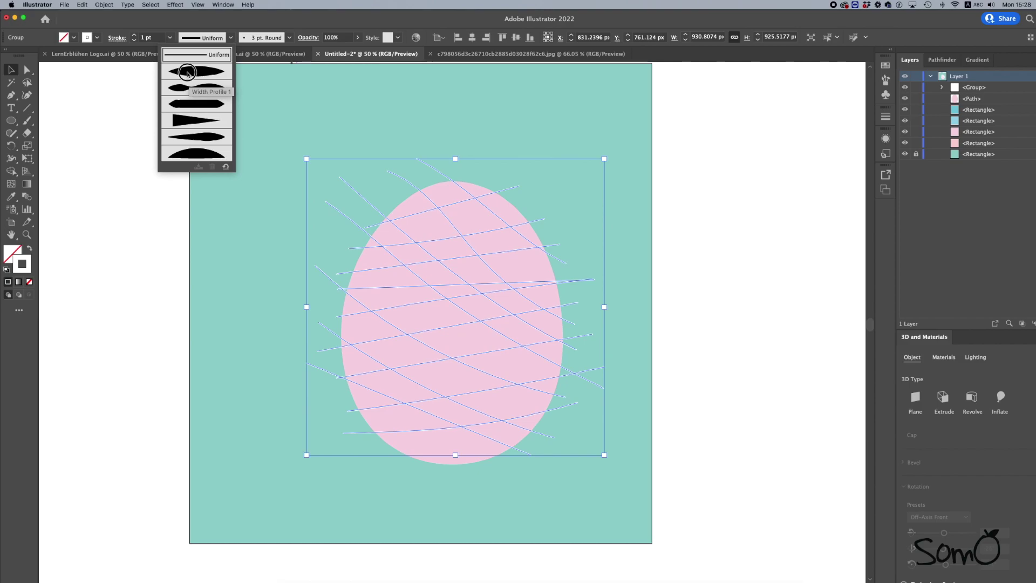
click(187, 73)
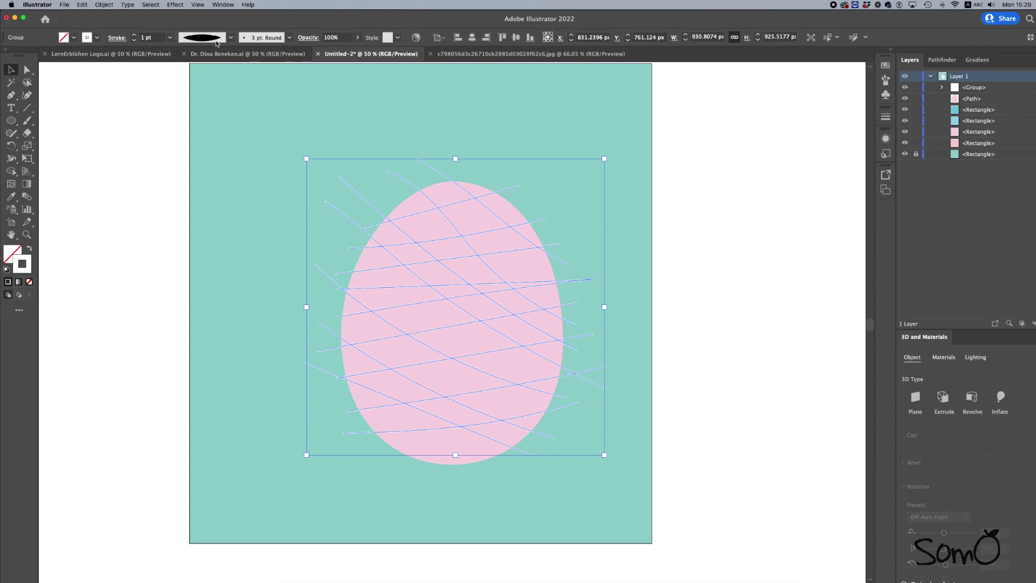
click(170, 38)
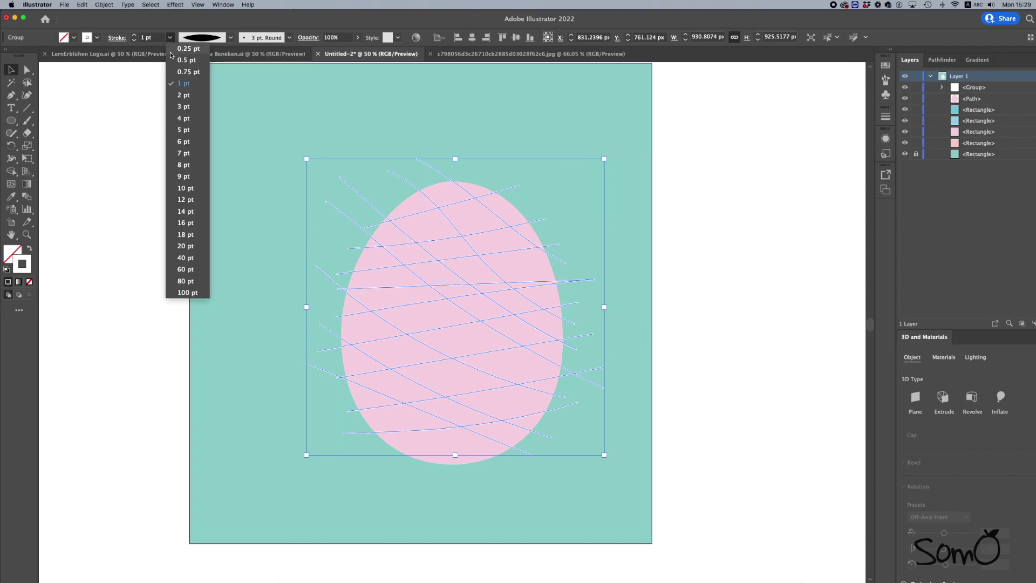
click(189, 96)
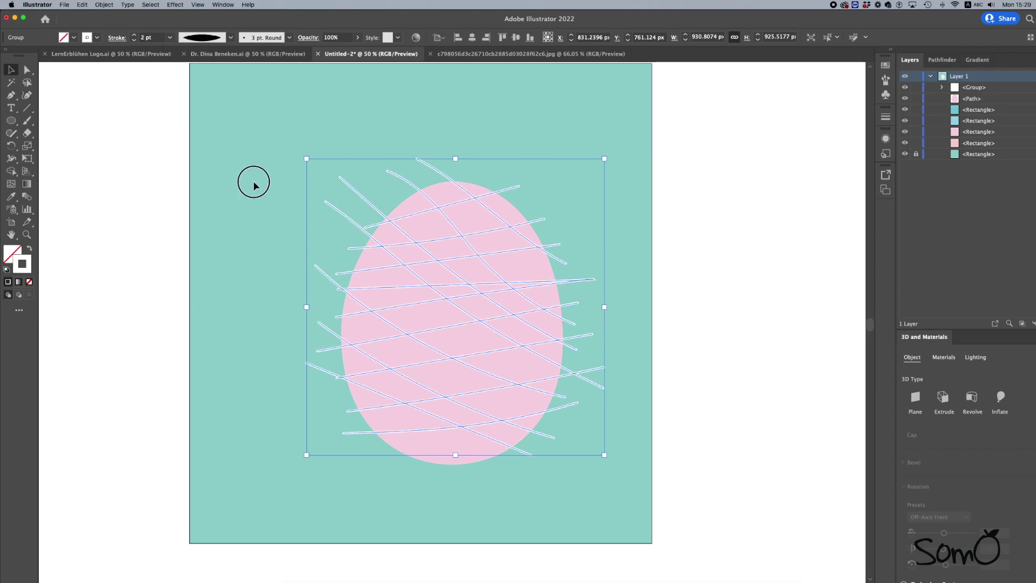
click(253, 185)
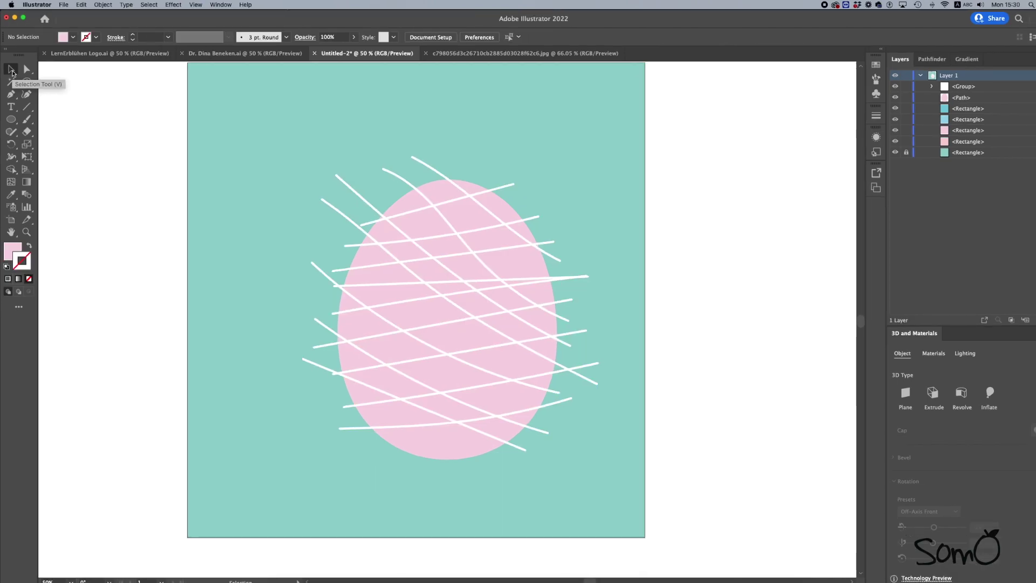
click(435, 188)
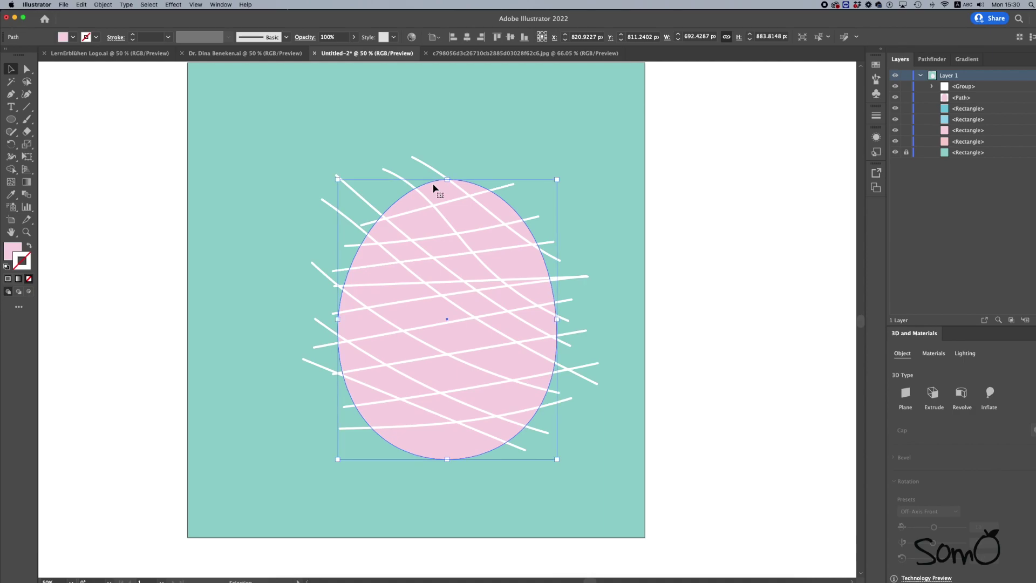
Paste a copy of the pink egg in front and bring it above the white lines.
key(super+c)
key(super+f)
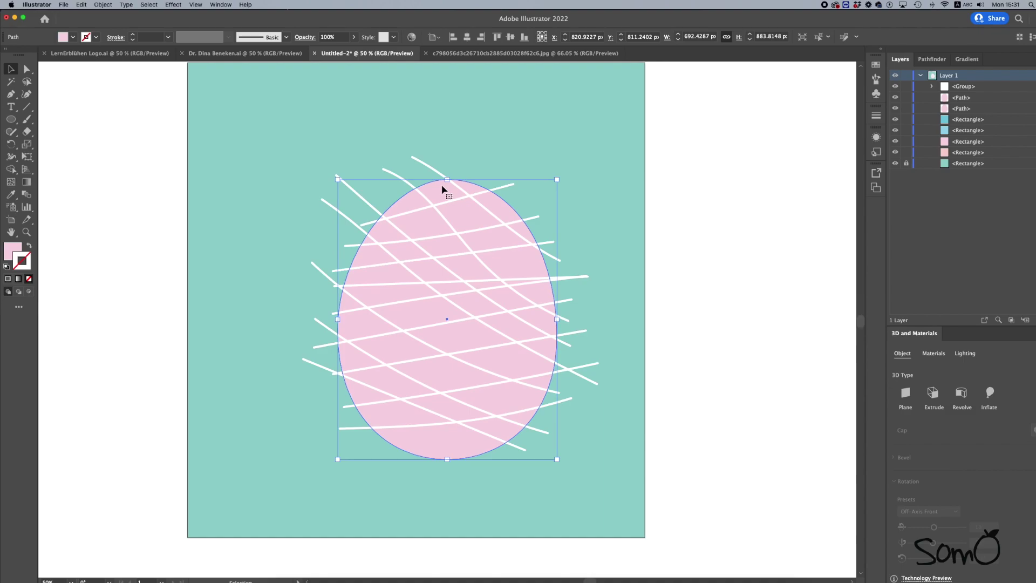
right_click(442, 188)
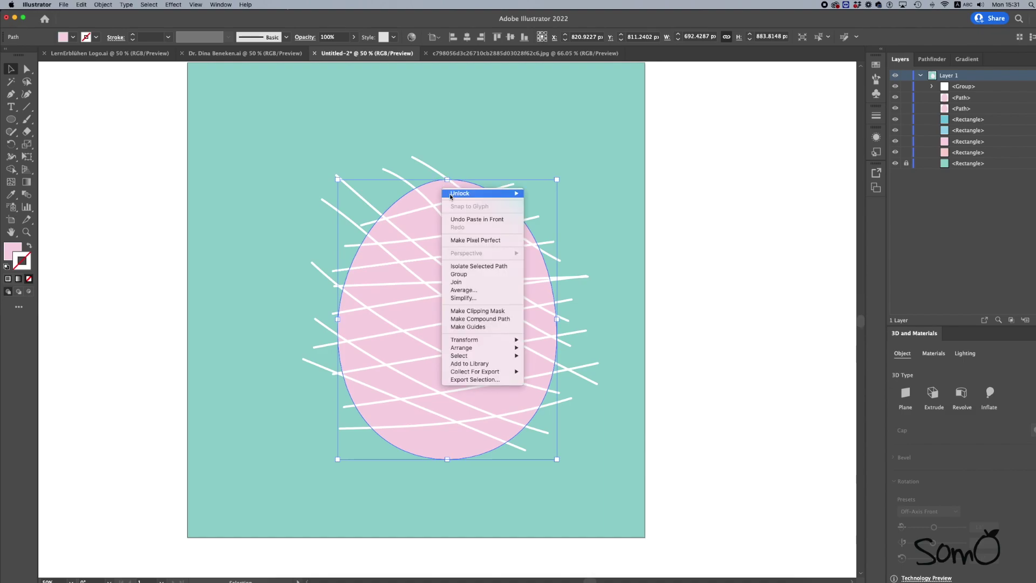
mouse_move(461, 347)
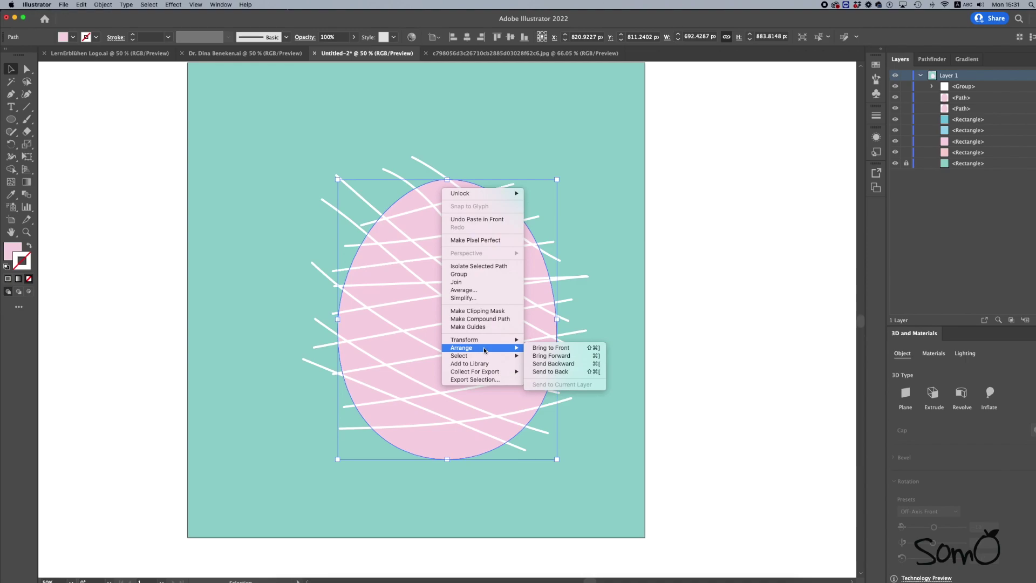
click(536, 348)
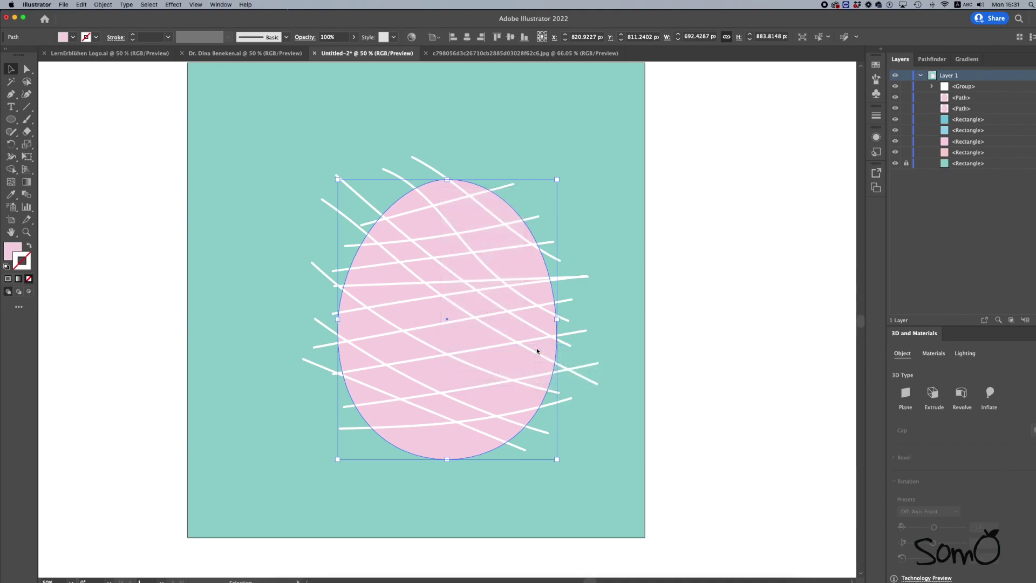
click(665, 339)
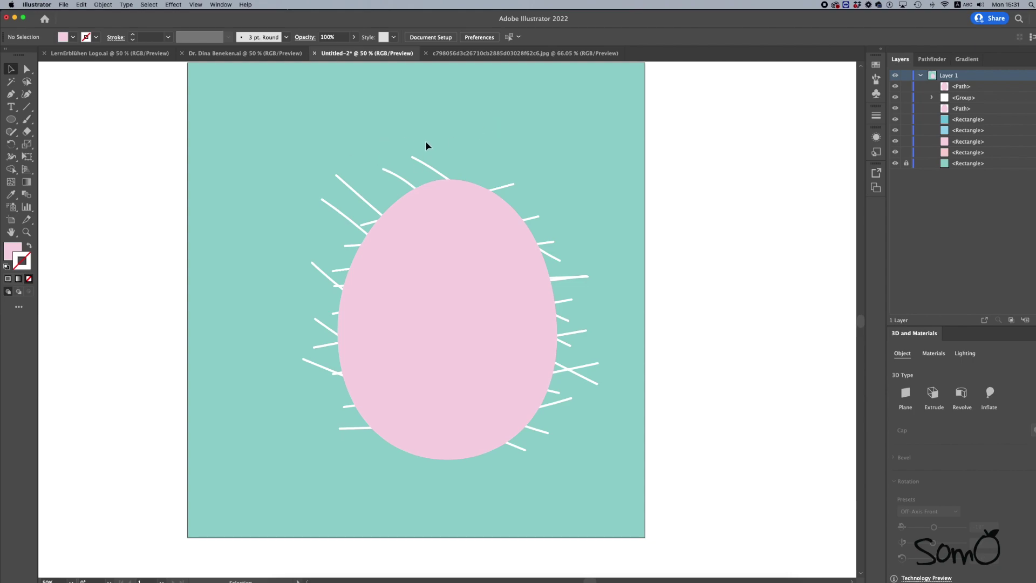
Expand the appearance of the white line group into filled shapes.
click(423, 162)
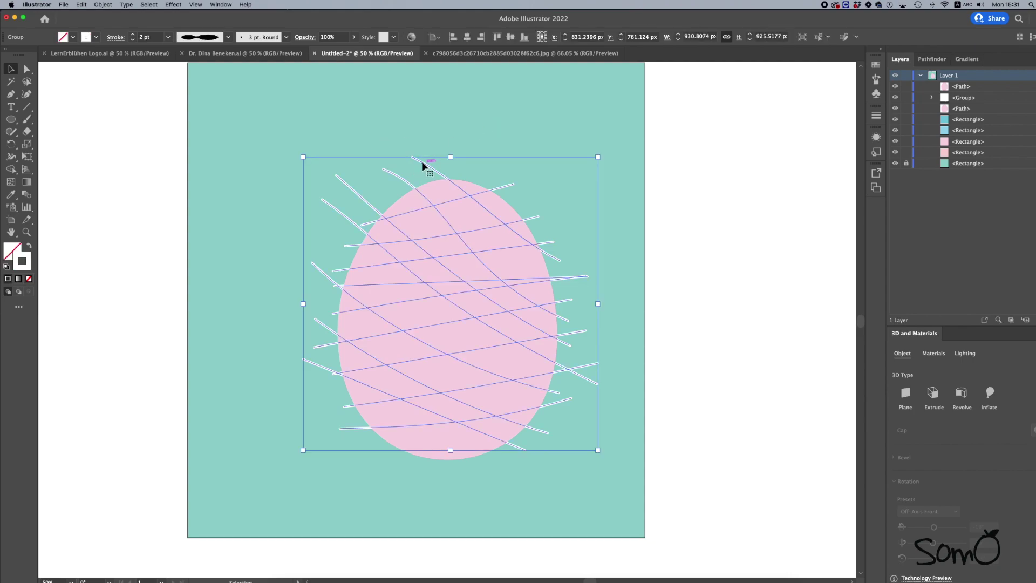
click(107, 6)
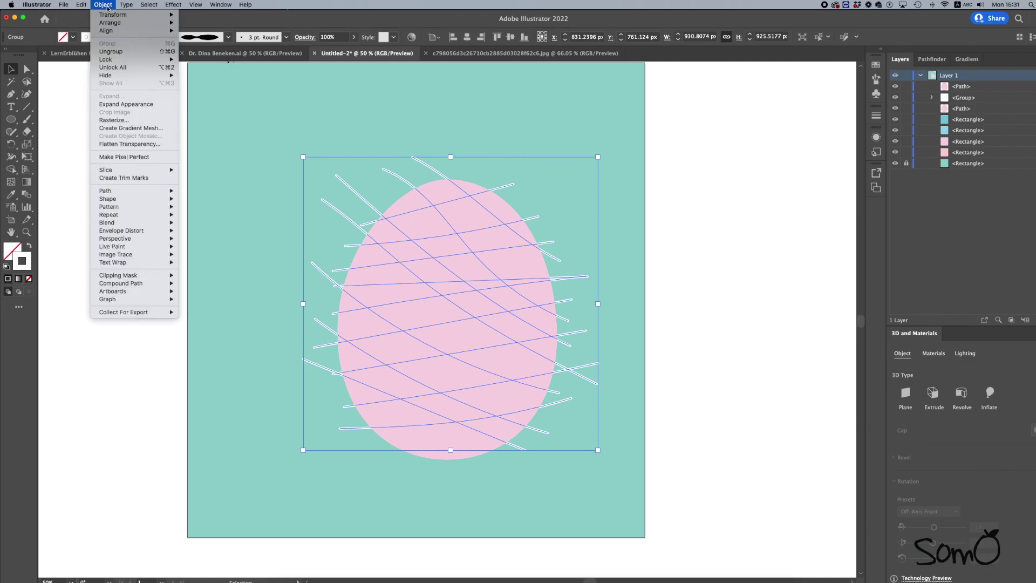
click(121, 105)
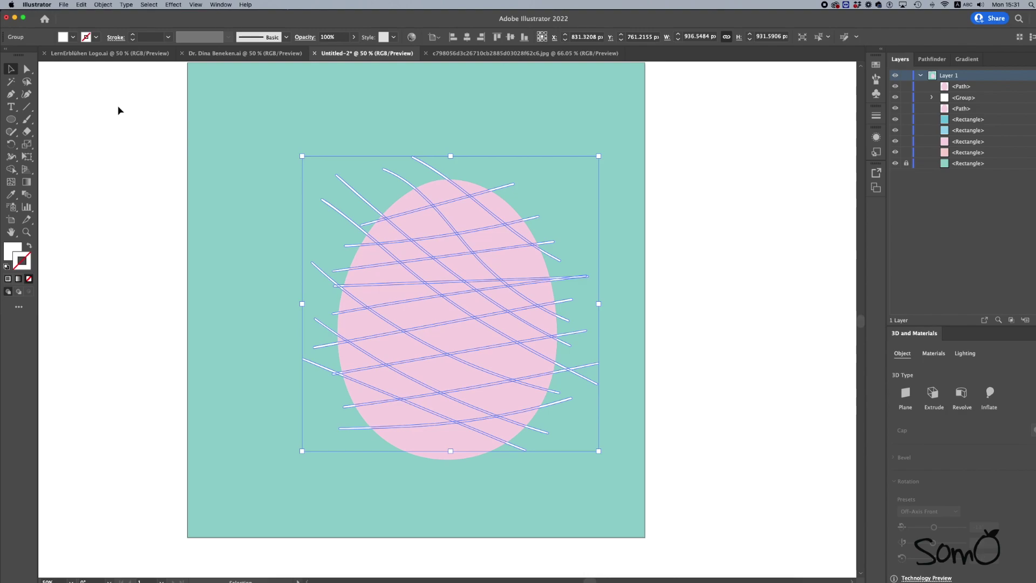
click(254, 168)
Make a clipping mask that clips the white lines to the egg shape.
mouse_move(320, 131)
mouse_down()
mouse_move(373, 218)
mouse_move(597, 485)
mouse_up()
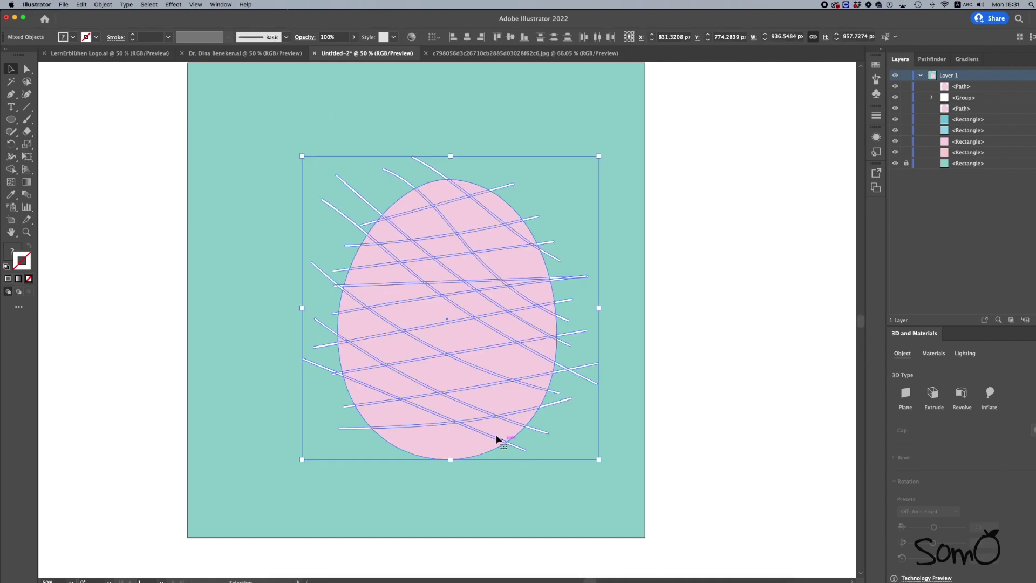
right_click(458, 343)
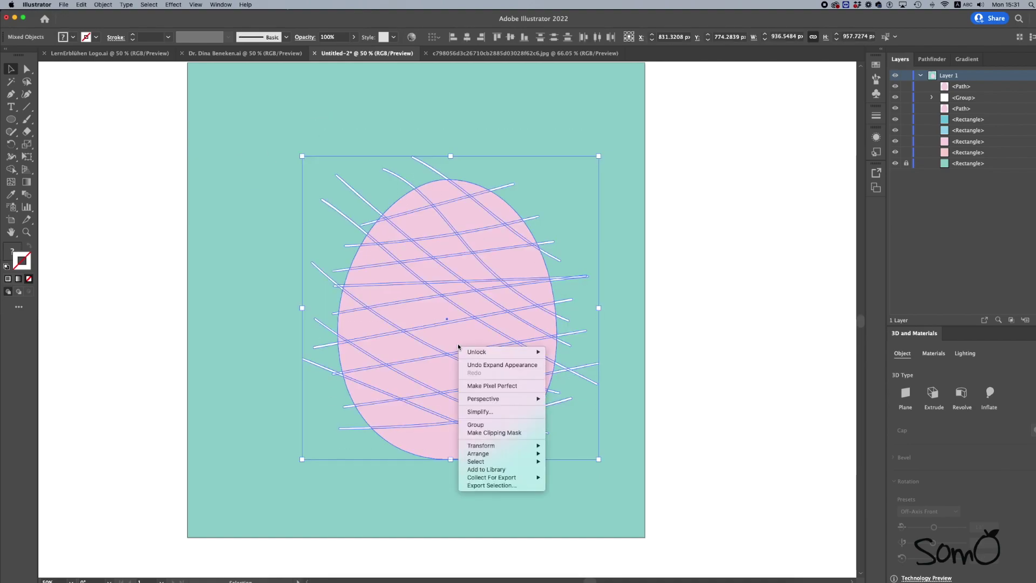
click(518, 433)
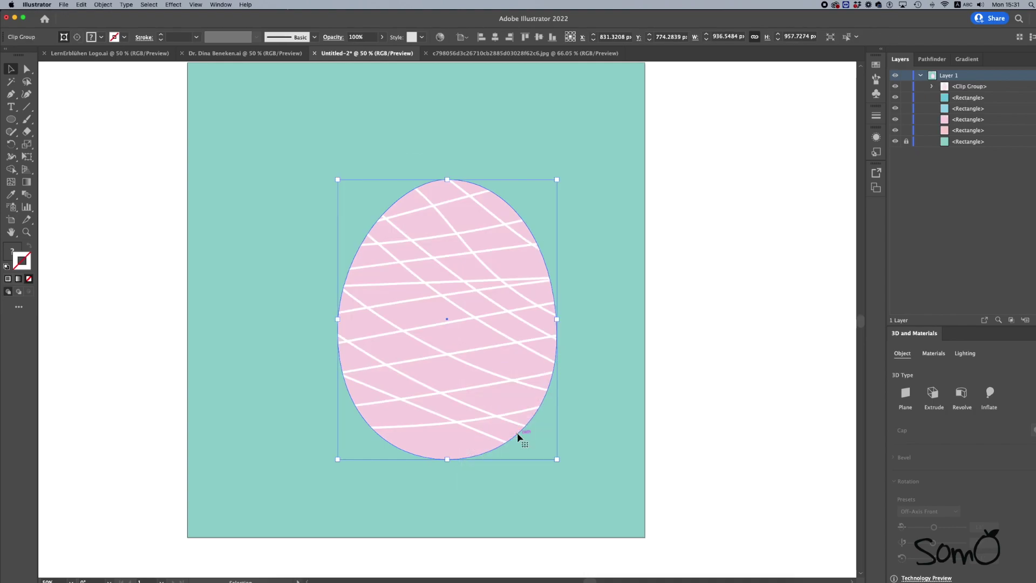
click(594, 430)
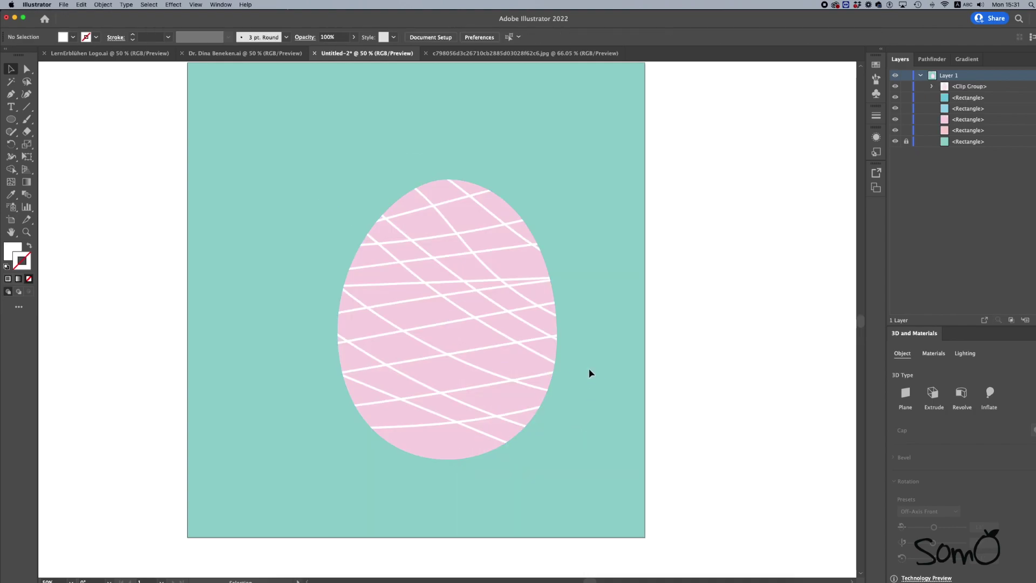
Zoom out and draw a white circle of about 283 × 296 px above the egg.
scroll(619, 338, up, 1)
key(super+minus)
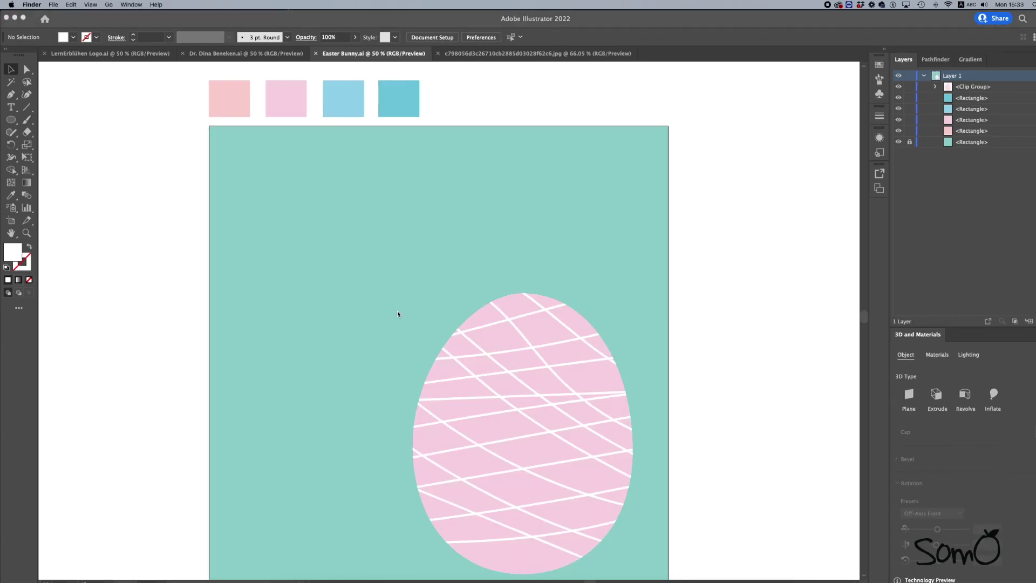
scroll(397, 314, left, 1)
scroll(398, 313, left, 3)
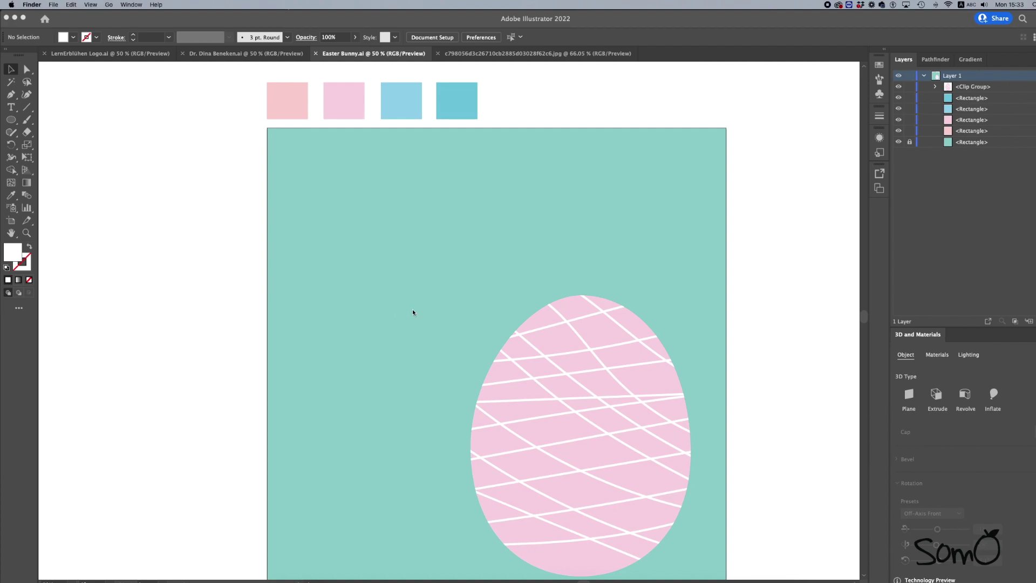
drag(15, 123, 60, 144)
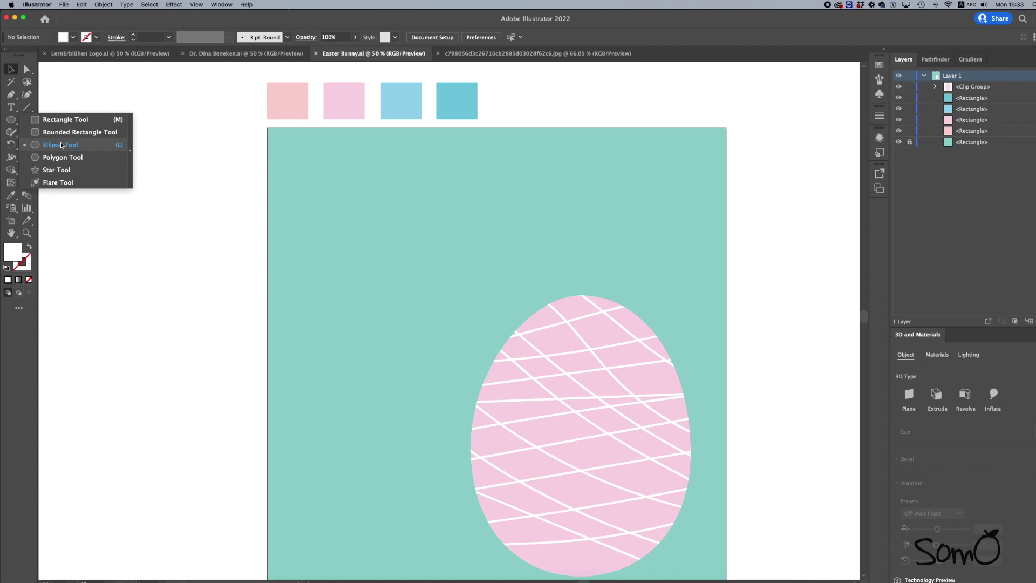
click(60, 144)
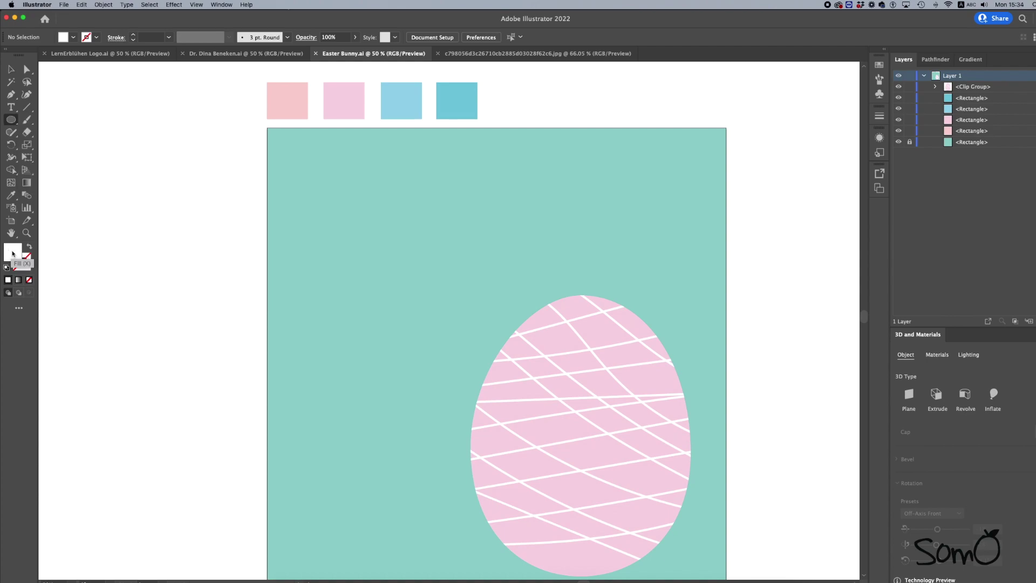
mouse_move(345, 195)
mouse_down()
mouse_move(357, 224)
mouse_move(434, 288)
mouse_up()
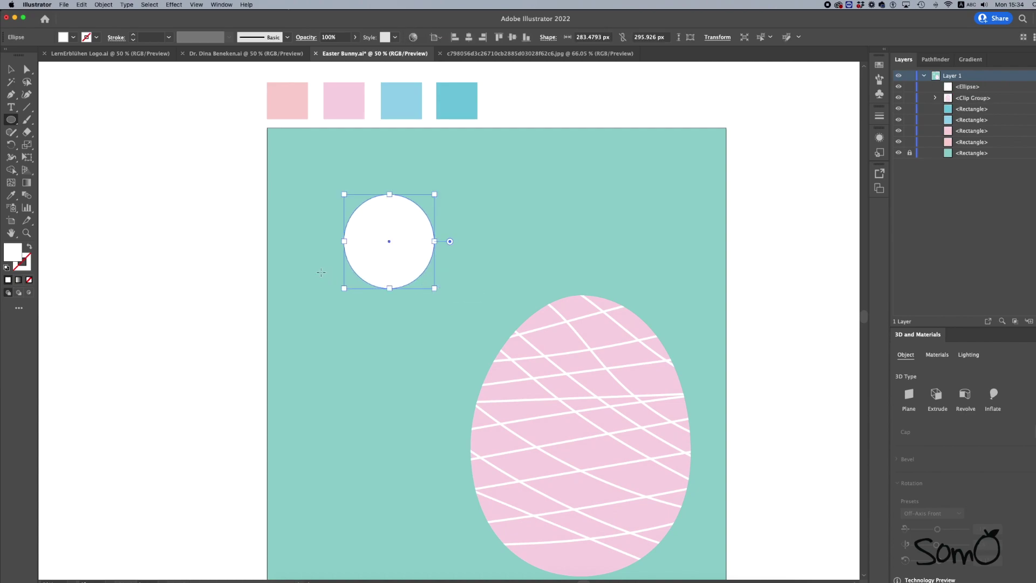
Draw a wide white ellipse over the circle's lower half and pull its right side slightly inward.
drag(329, 241, 451, 305)
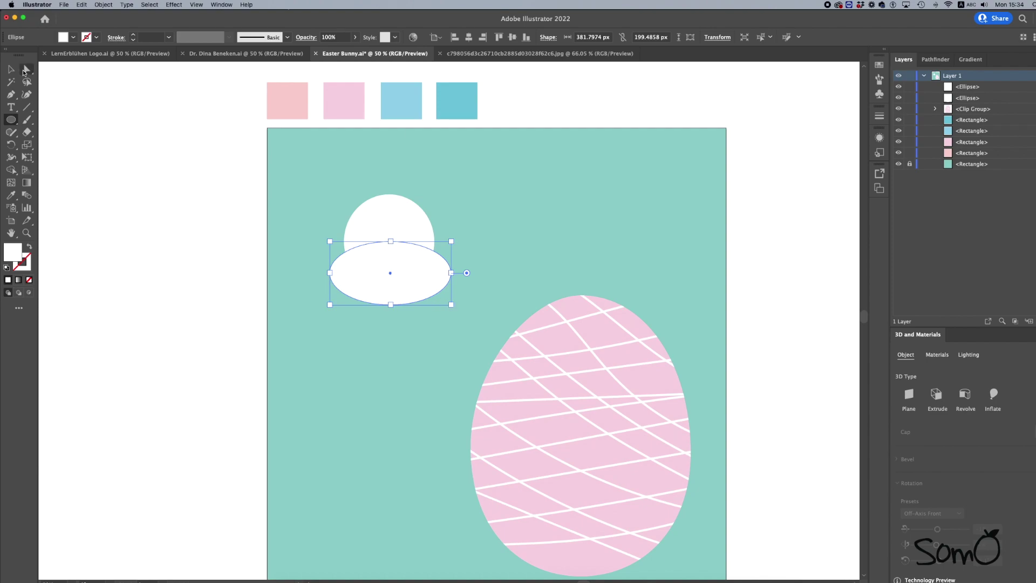
click(11, 69)
click(394, 225)
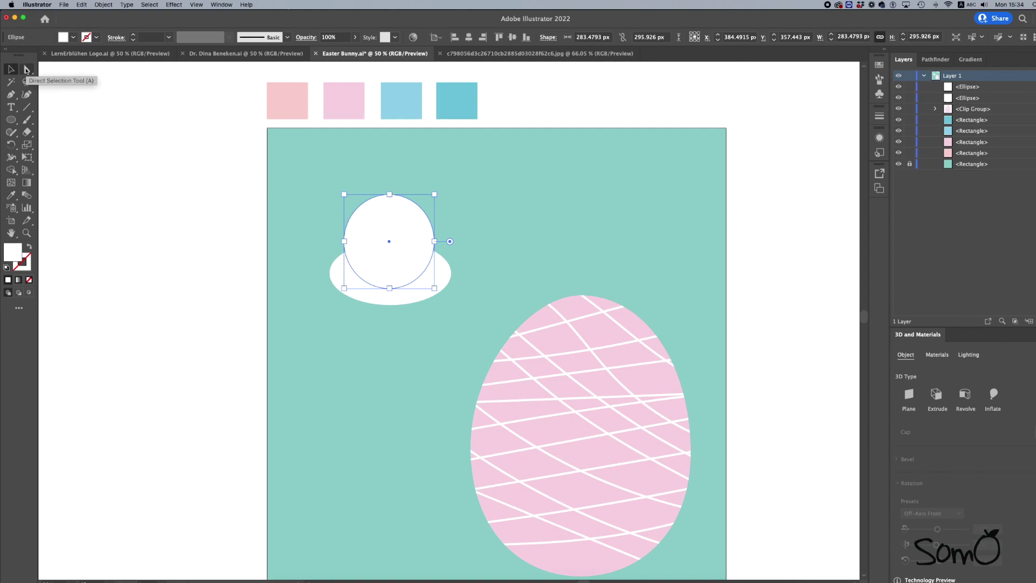
click(25, 69)
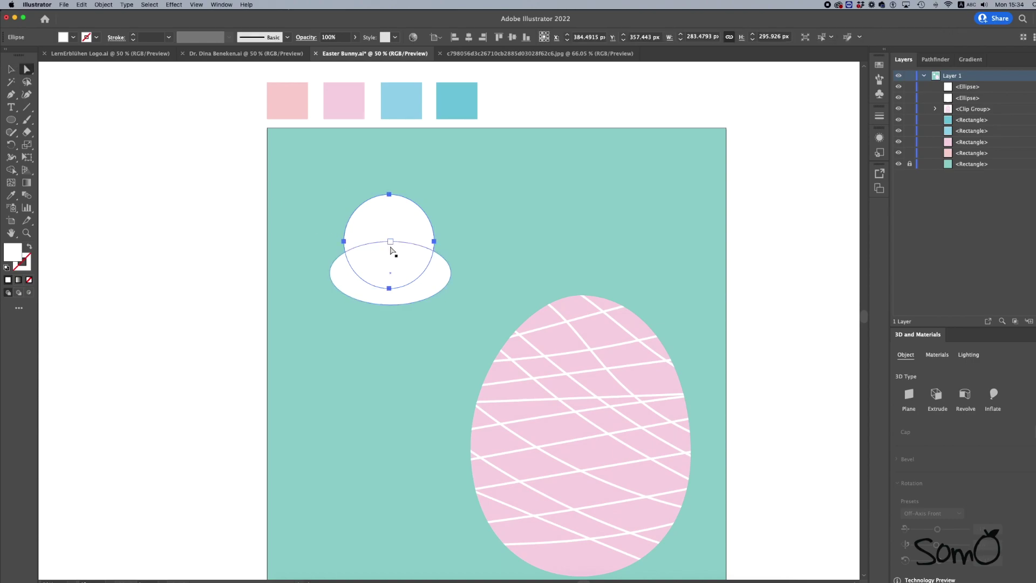
click(436, 287)
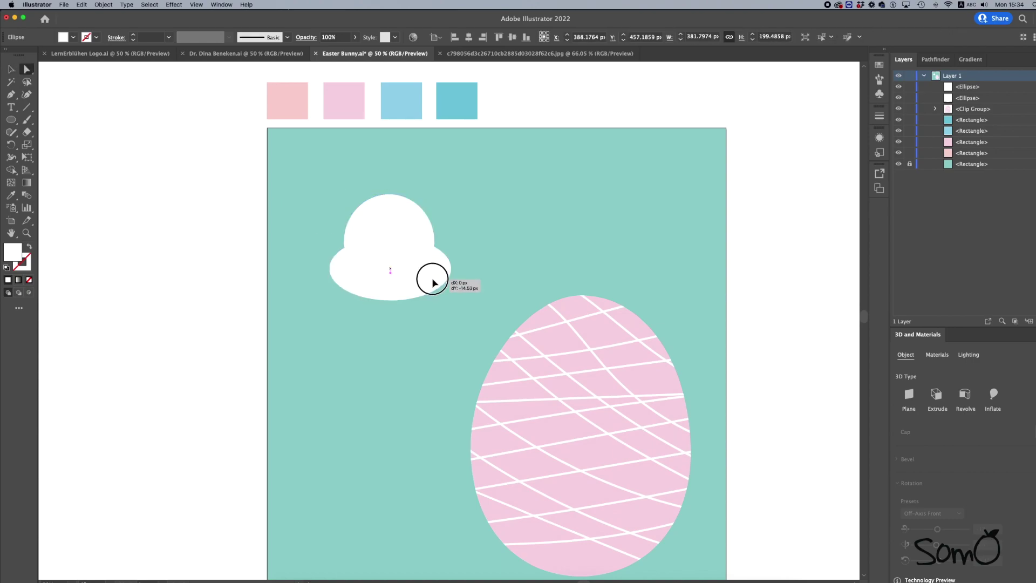
drag(435, 286, 431, 280)
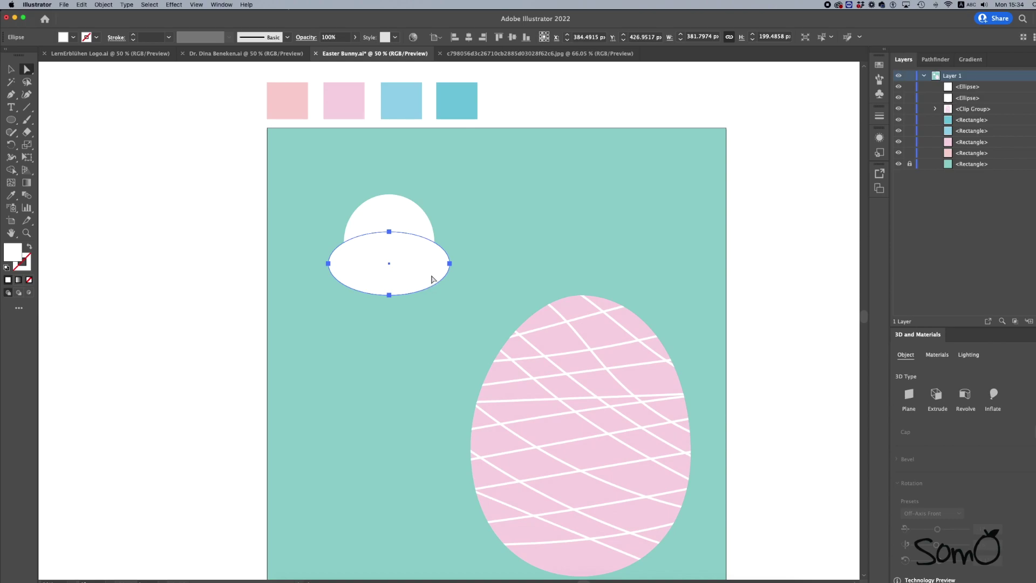
click(450, 264)
drag(450, 263, 445, 264)
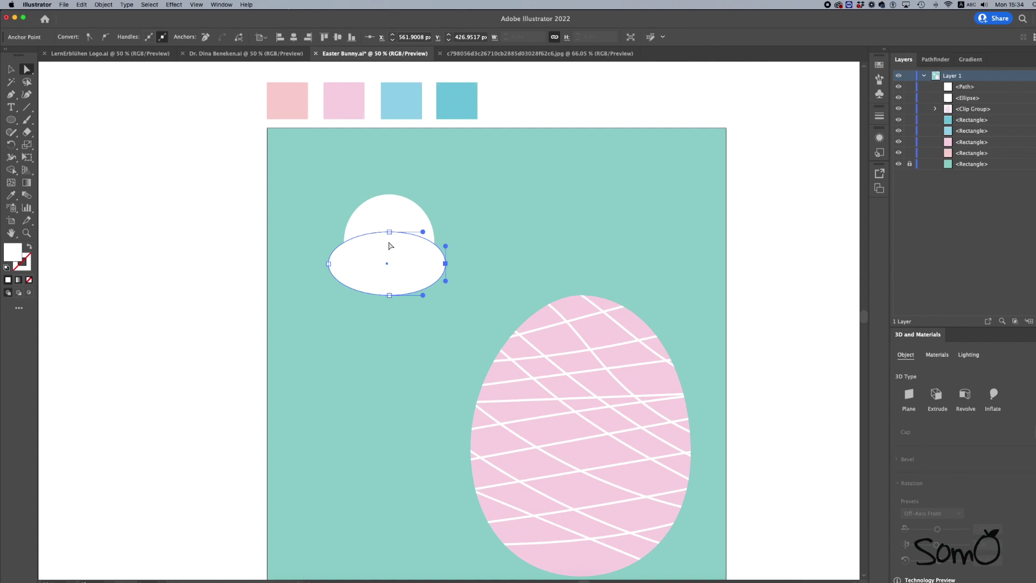
Raise the circle's top into a dome, lower the ellipse's bottom point, then shorten the dome slightly.
click(389, 194)
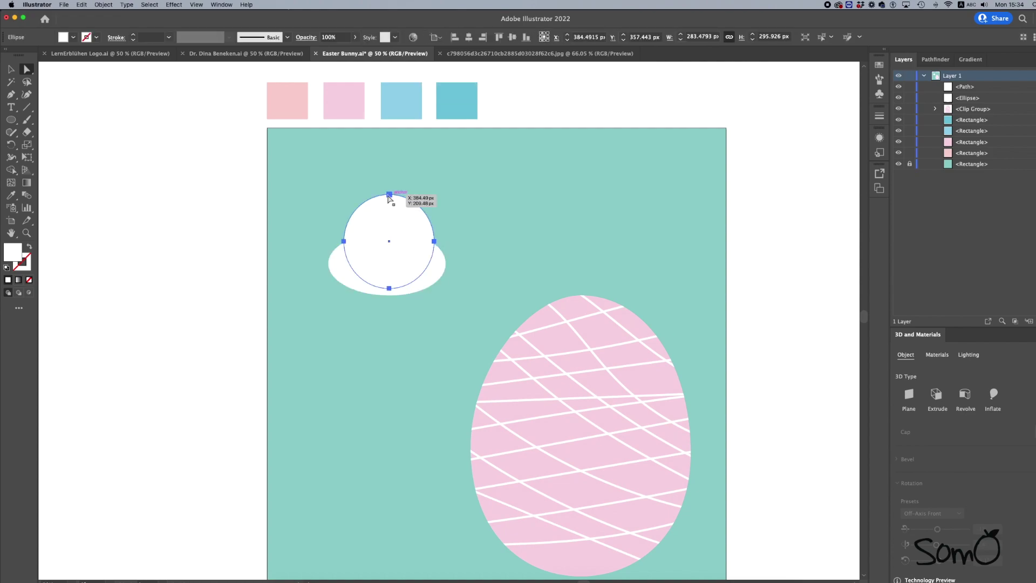
drag(388, 196, 388, 188)
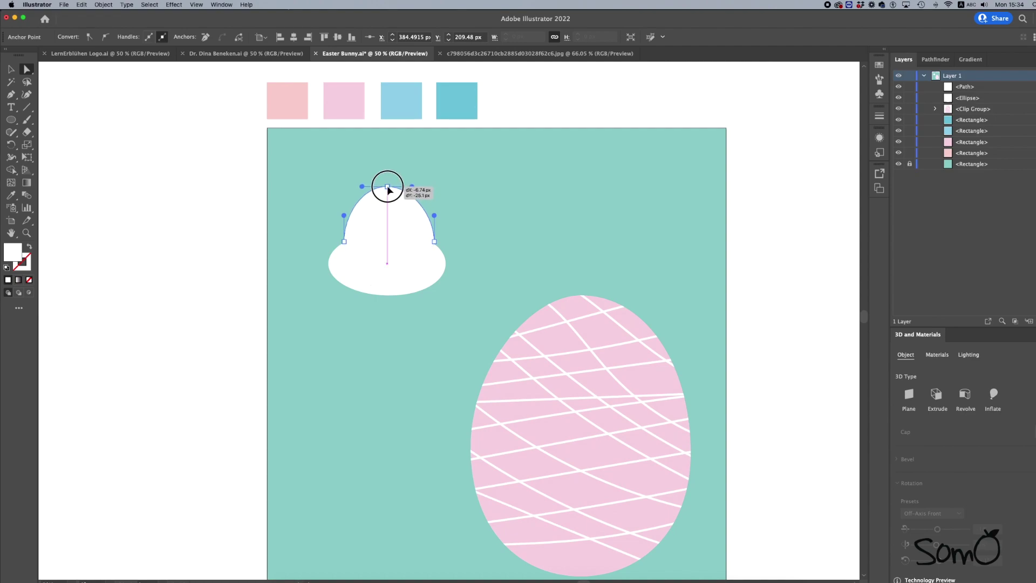
click(335, 270)
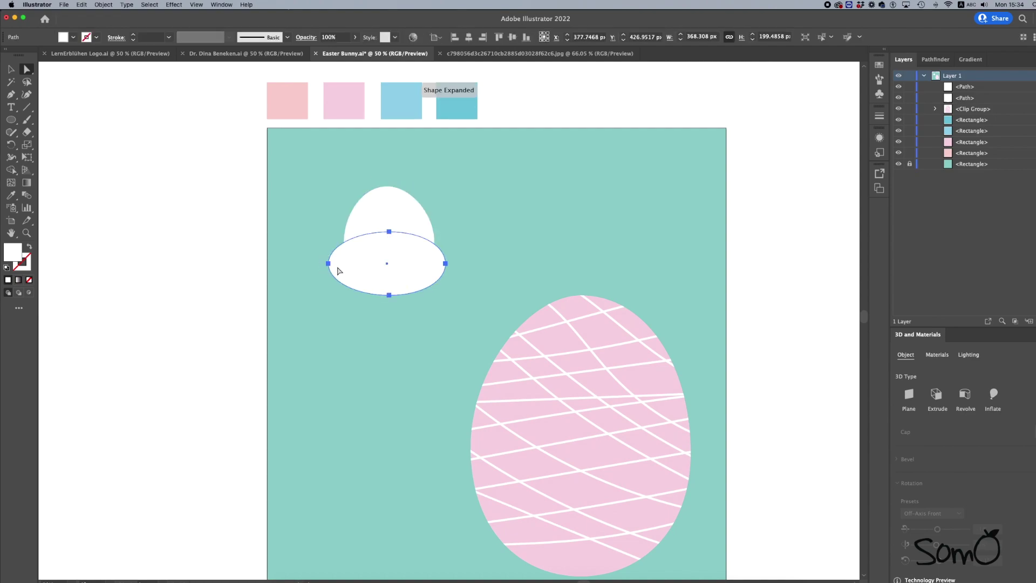
drag(389, 295, 390, 304)
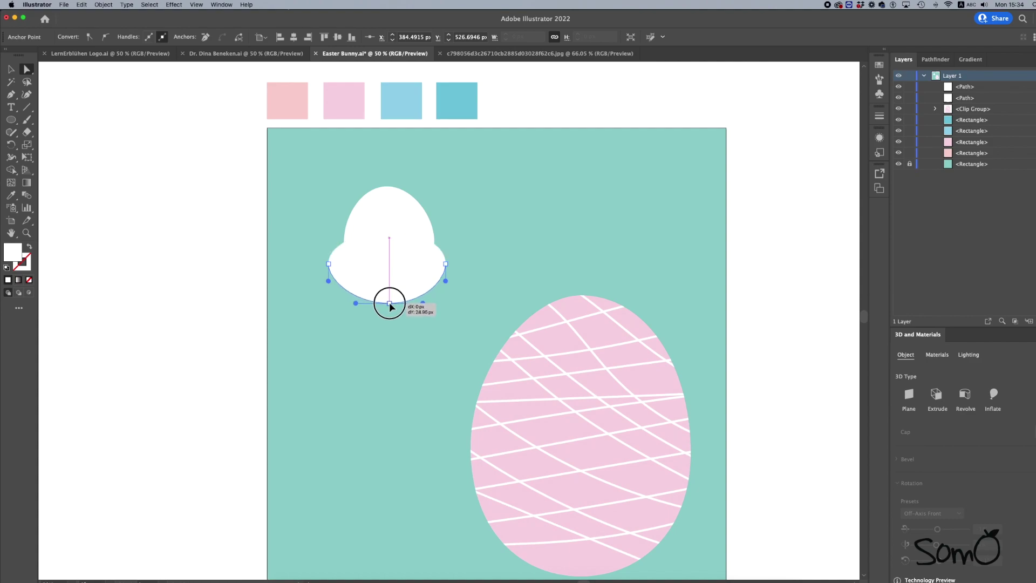
drag(390, 303, 389, 302)
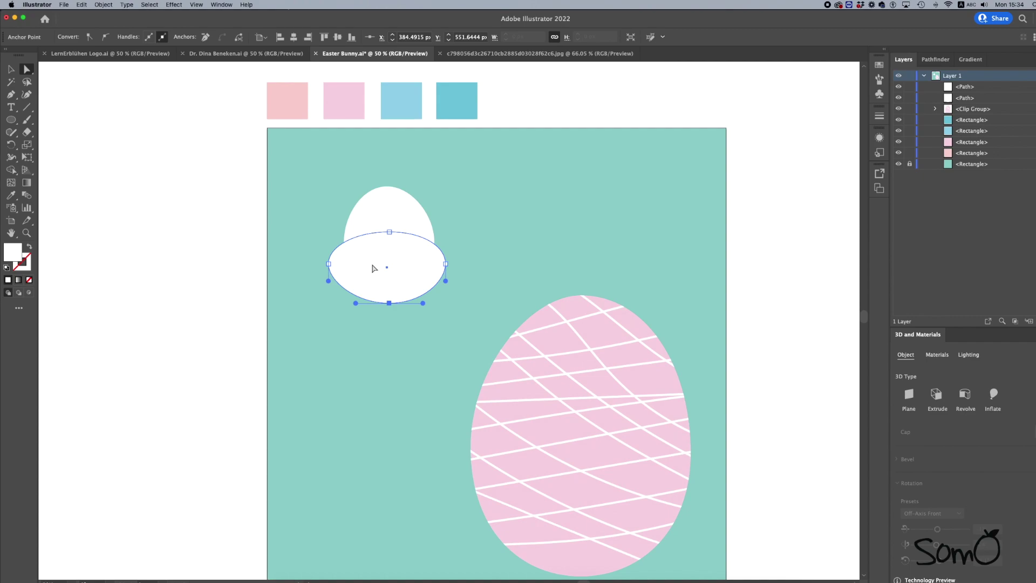
click(11, 69)
click(163, 202)
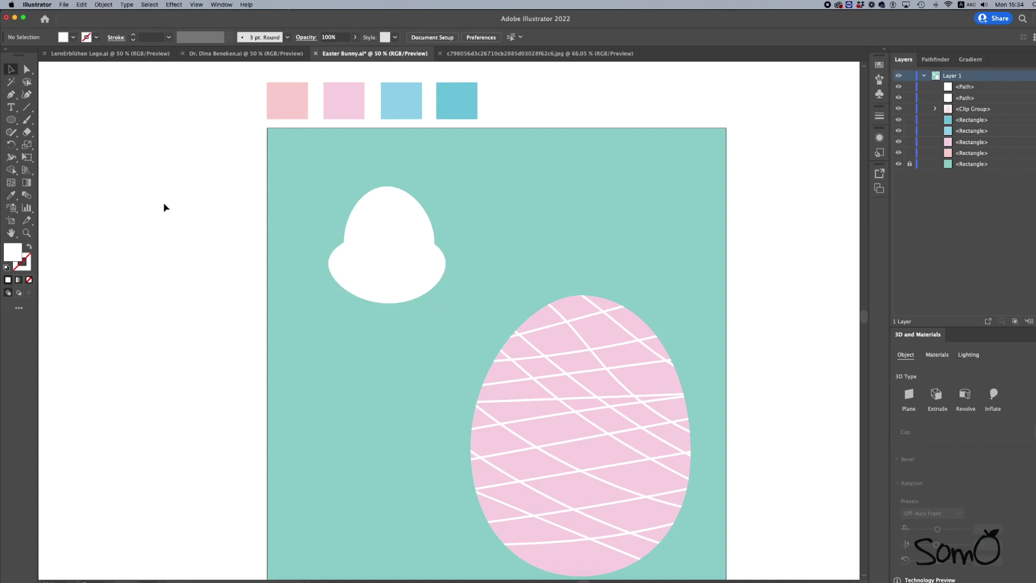
click(405, 232)
drag(389, 187, 390, 193)
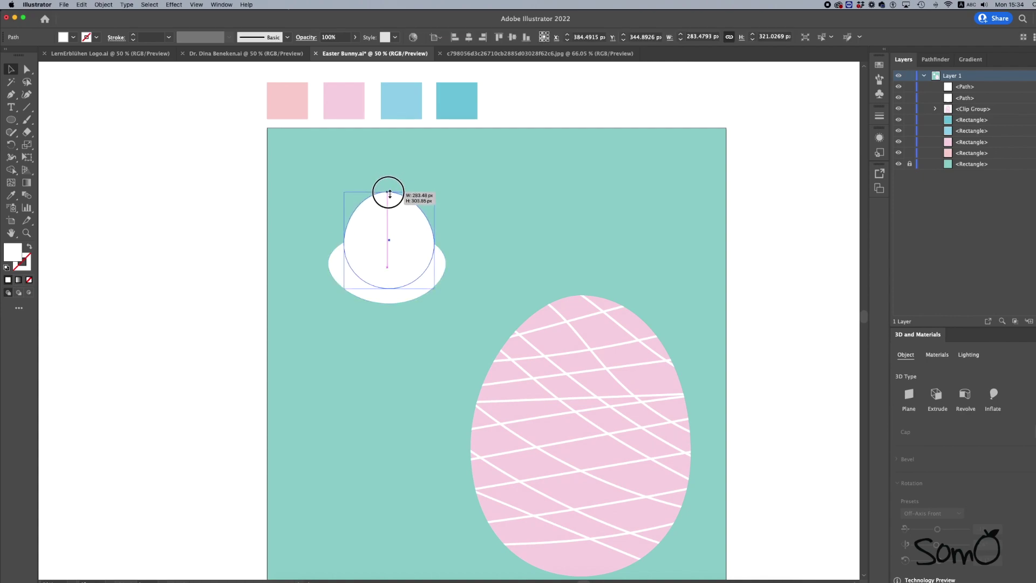
Select the two white body shapes together to check their placement left of the egg.
click(201, 237)
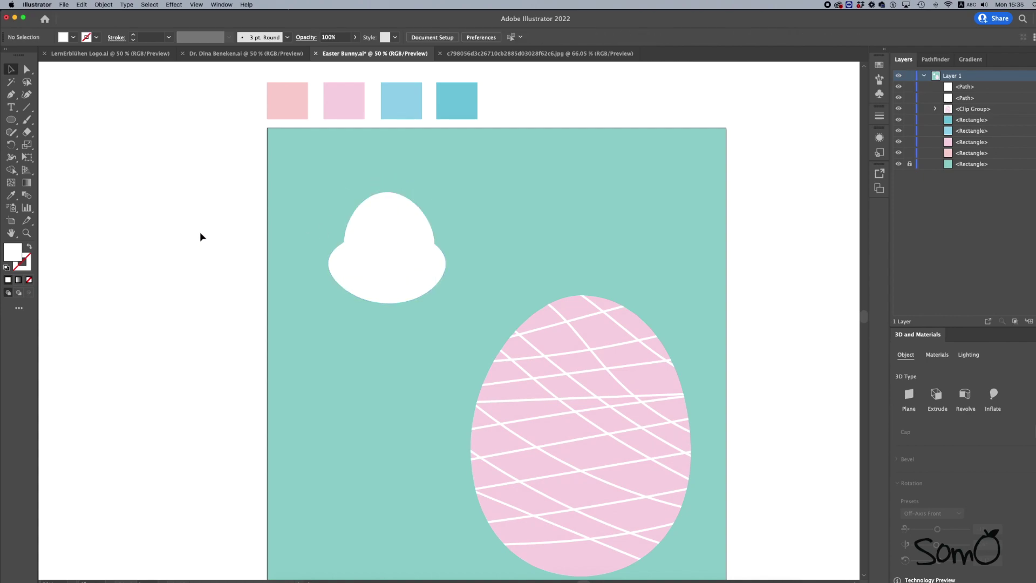
scroll(199, 231, up, 2)
scroll(200, 232, right, 1)
mouse_move(307, 233)
mouse_down()
mouse_move(418, 339)
mouse_move(386, 421)
mouse_up()
click(314, 290)
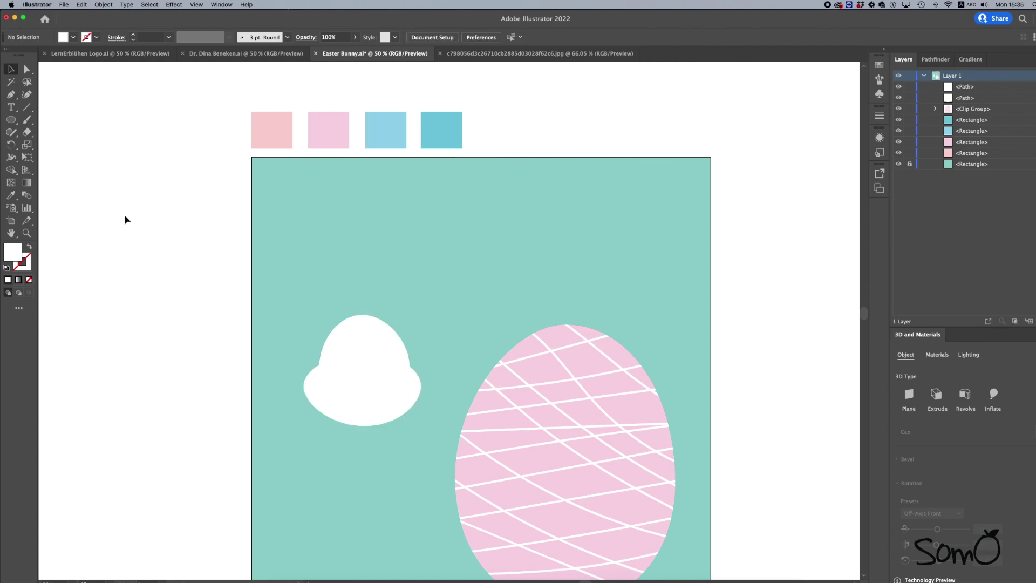
click(14, 96)
Pen-draw a tall ear from the head with curved sides, a sharp corner tip, and a closed base.
click(377, 326)
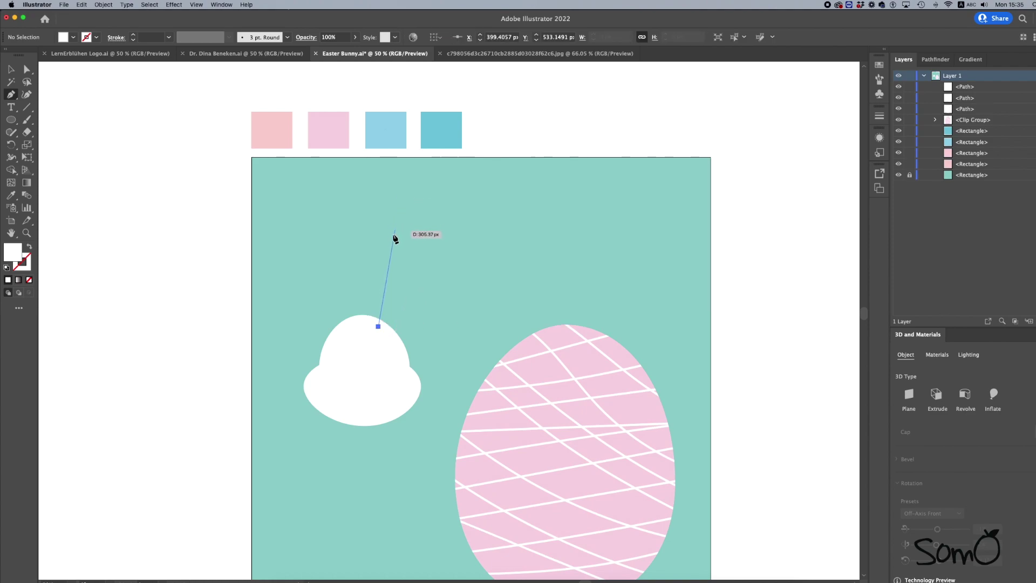
drag(393, 231, 431, 228)
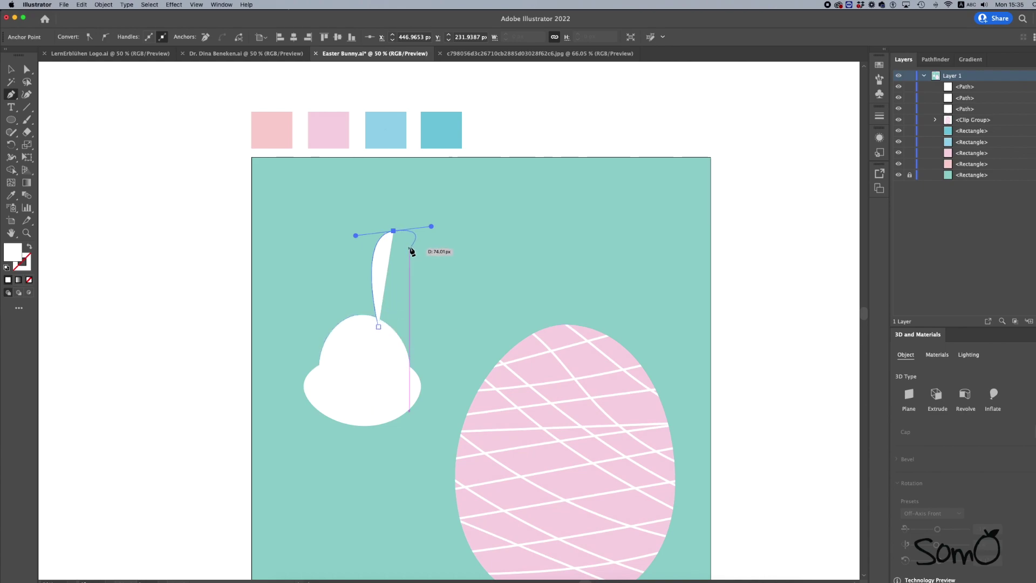
key(super+plus)
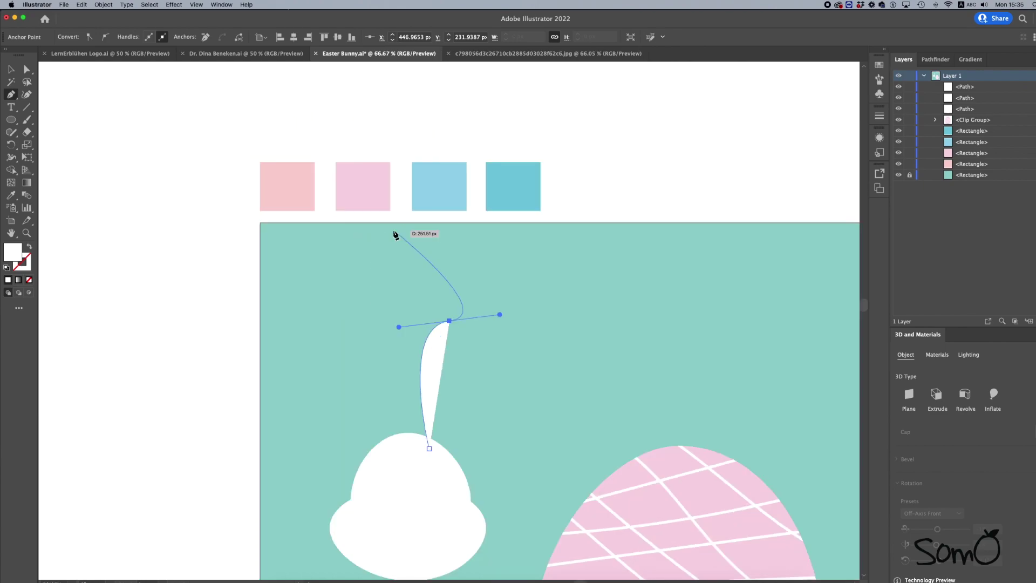
mouse_move(449, 321)
mouse_down()
mouse_move(470, 387)
mouse_move(460, 384)
mouse_move(441, 425)
mouse_up()
click(458, 390)
click(439, 452)
click(429, 448)
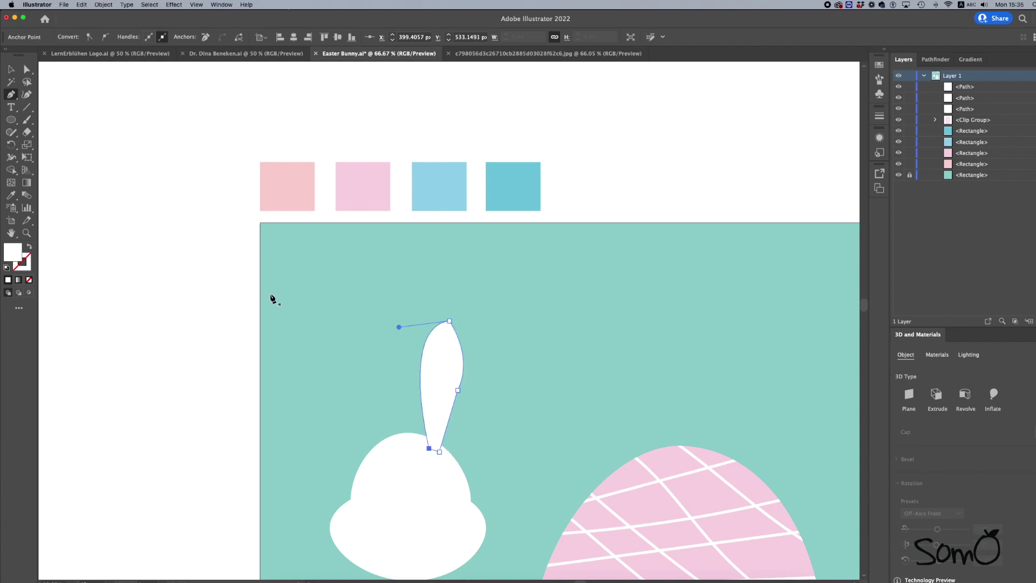
click(11, 69)
click(172, 252)
scroll(173, 251, down, 4)
scroll(173, 251, left, 2)
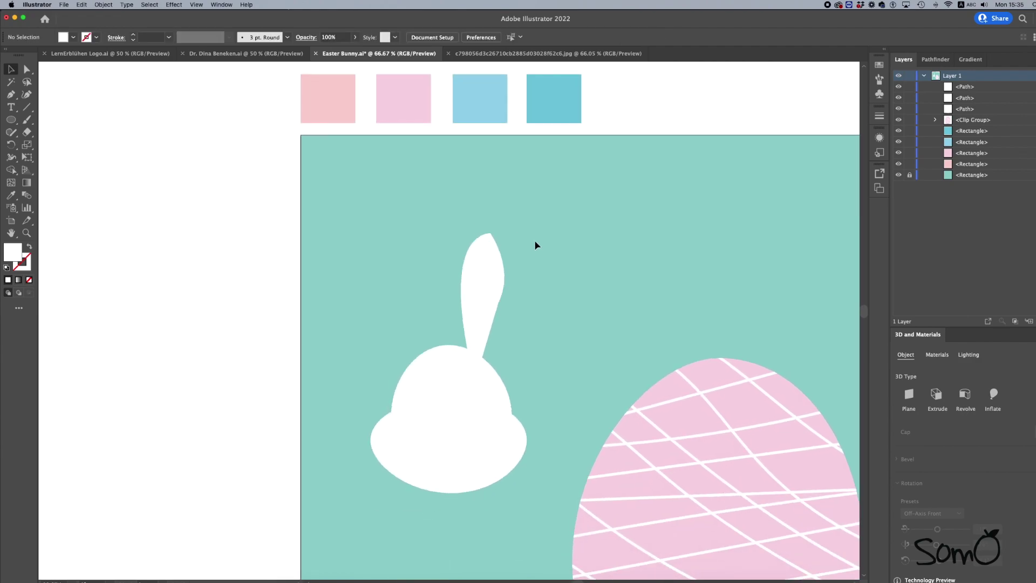
Copy and paste the white ear, moving the duplicate off to the right.
click(492, 278)
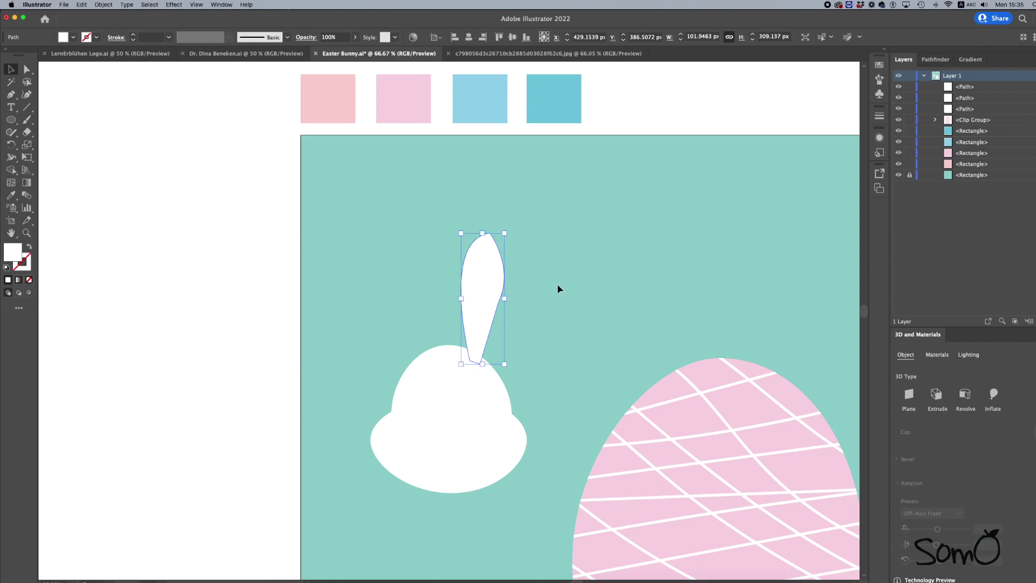
key(a)
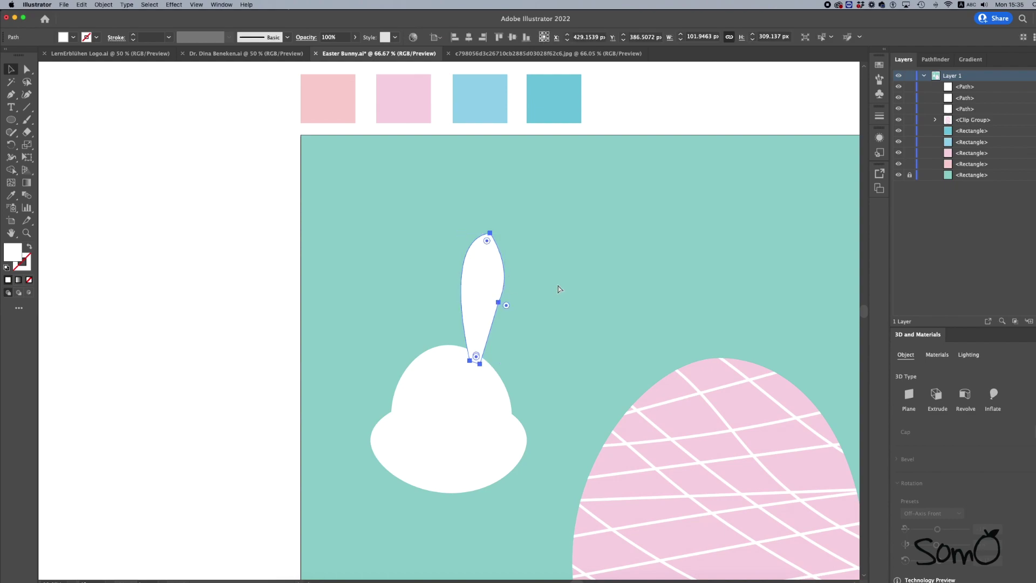
key(ctrl+c)
key(ctrl+v)
key(v)
drag(449, 286, 548, 295)
Fill the duplicate with grey #9B9899 and shrink it into the white ear as the inner ear.
double_click(10, 253)
click(638, 370)
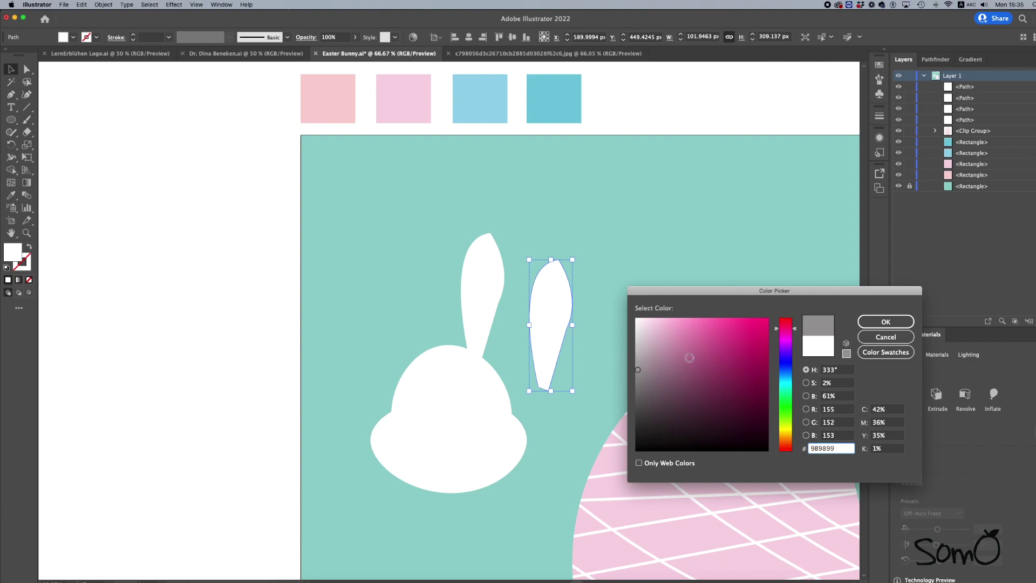
click(869, 323)
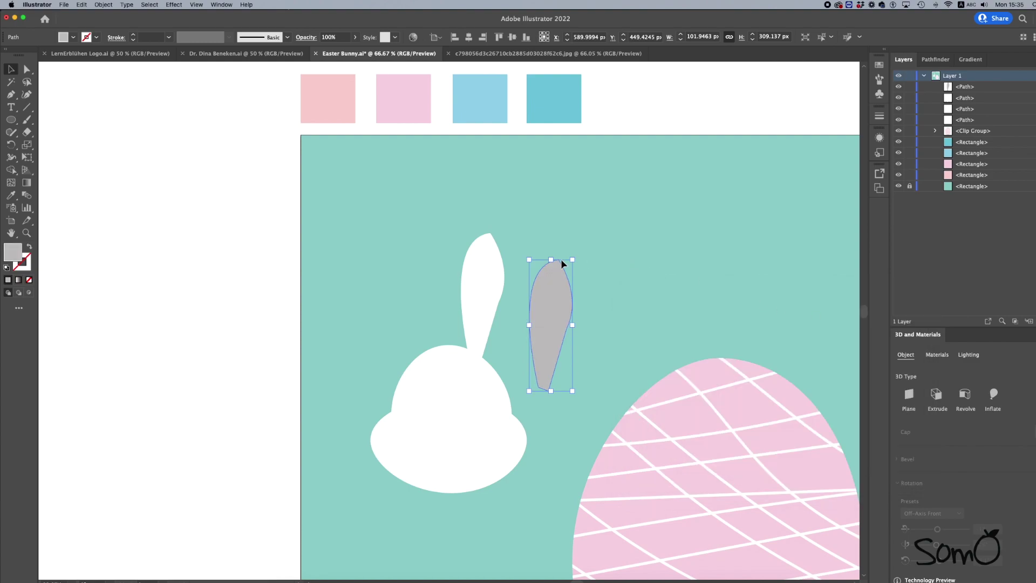
mouse_move(573, 260)
mouse_down()
mouse_move(553, 317)
mouse_move(484, 315)
mouse_up()
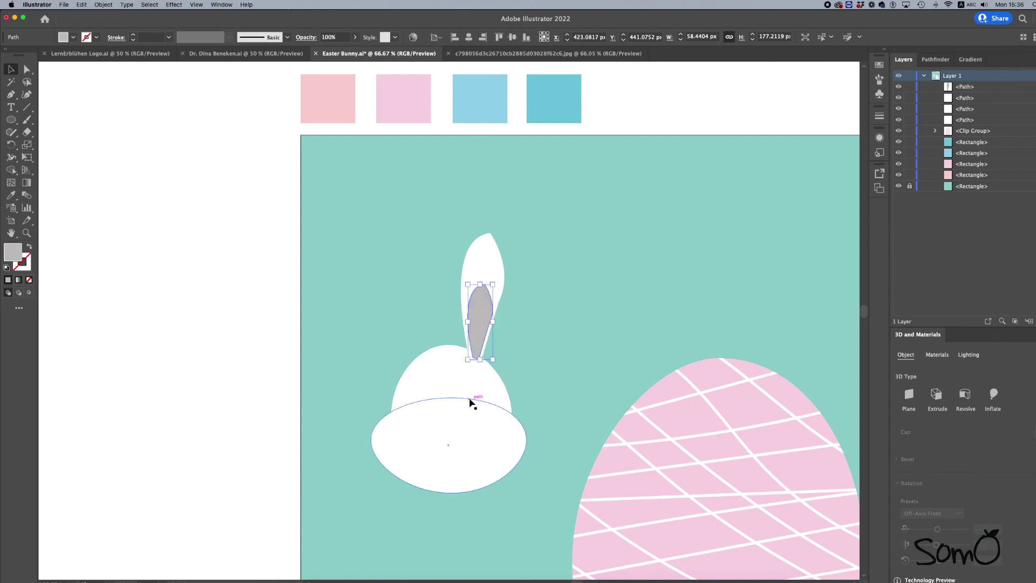
click(373, 378)
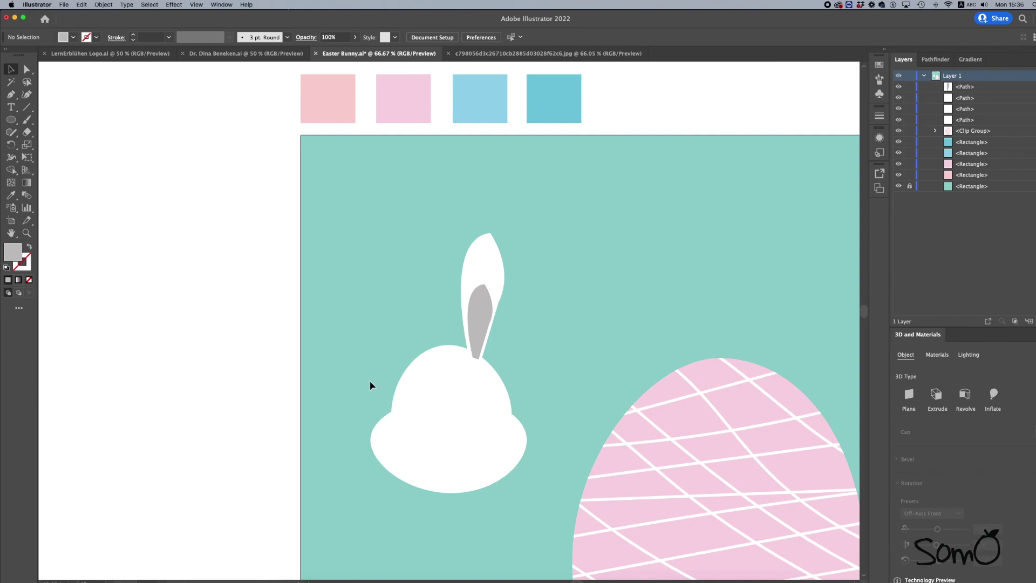
Bring the two white body shapes to the front so they cover the ear's base.
drag(405, 439, 446, 447)
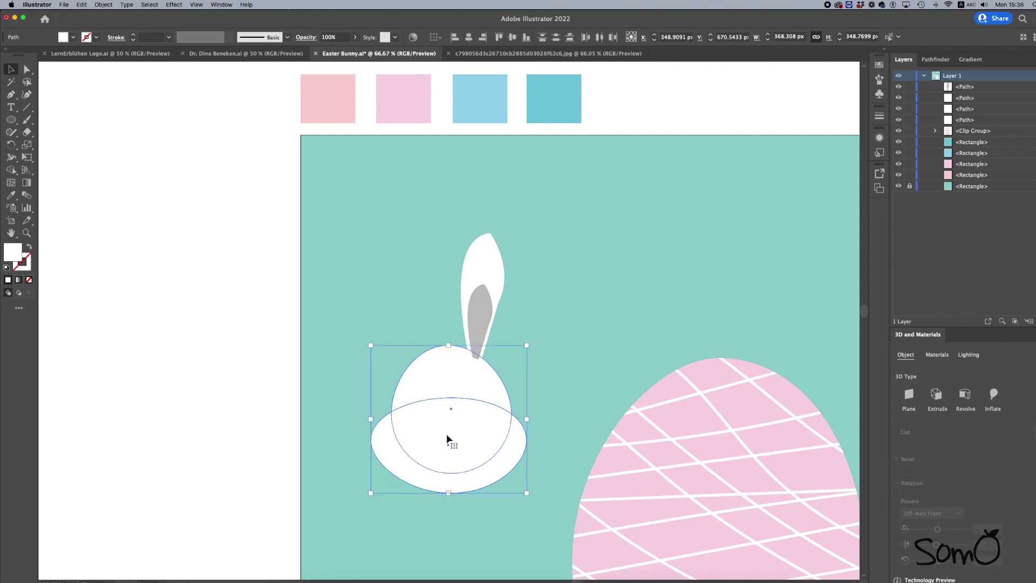
right_click(456, 378)
mouse_move(474, 527)
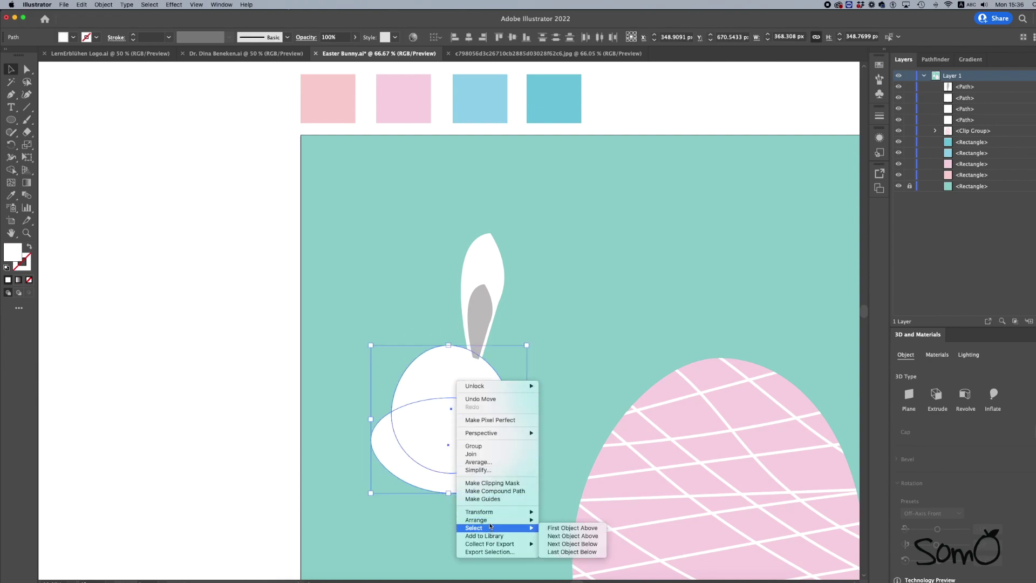
click(561, 519)
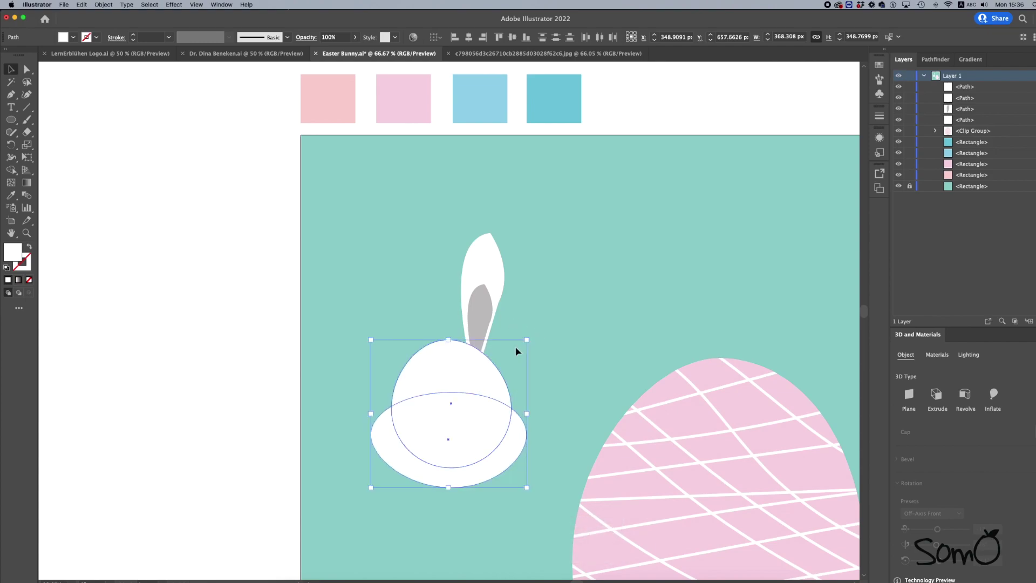
click(564, 337)
Alt-drag a copy of the ear to the head's left side and reflect it vertically.
click(479, 311)
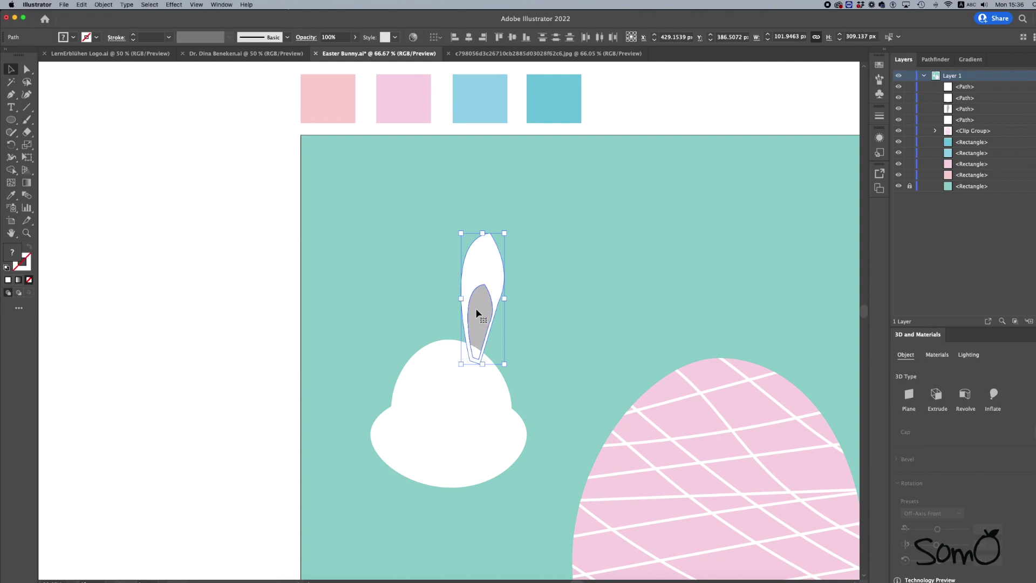
alt+drag(480, 319, 398, 313)
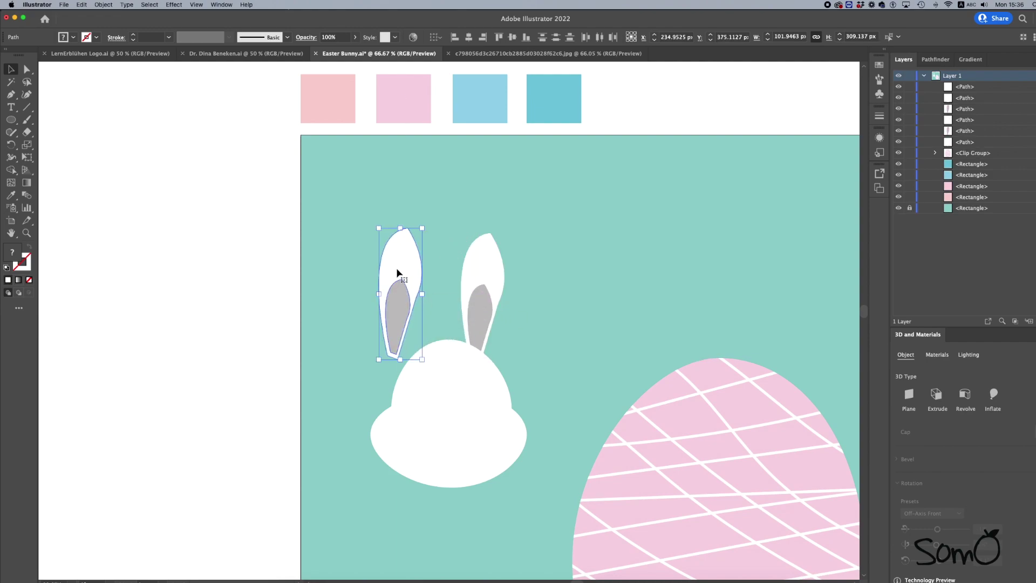
right_click(397, 272)
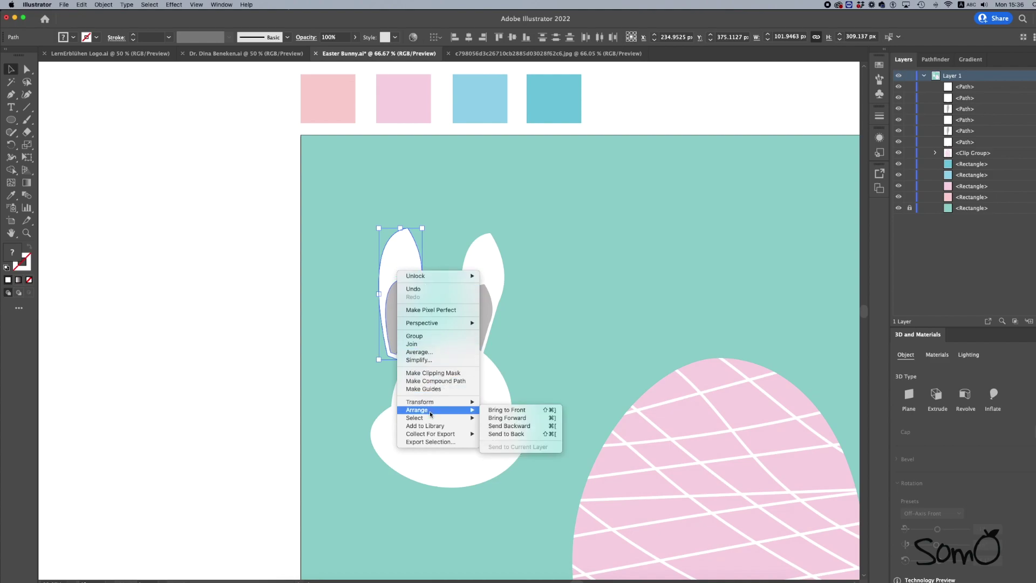
mouse_move(420, 401)
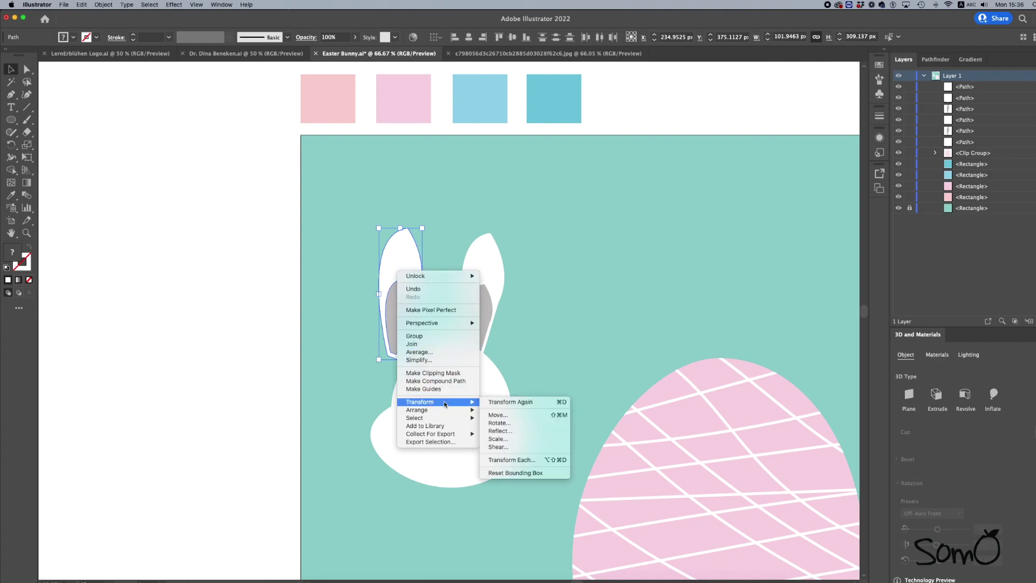
click(501, 431)
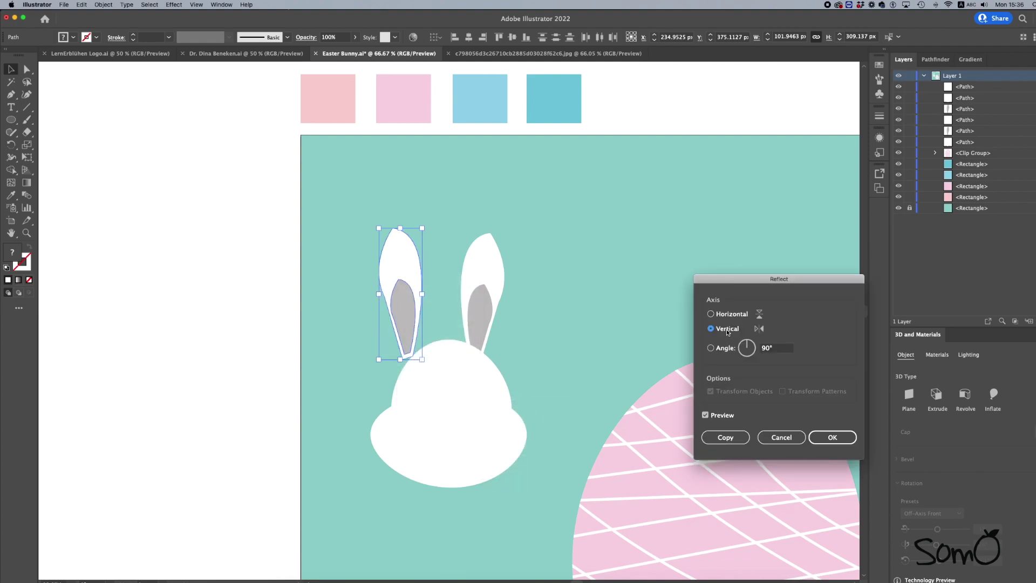
click(833, 436)
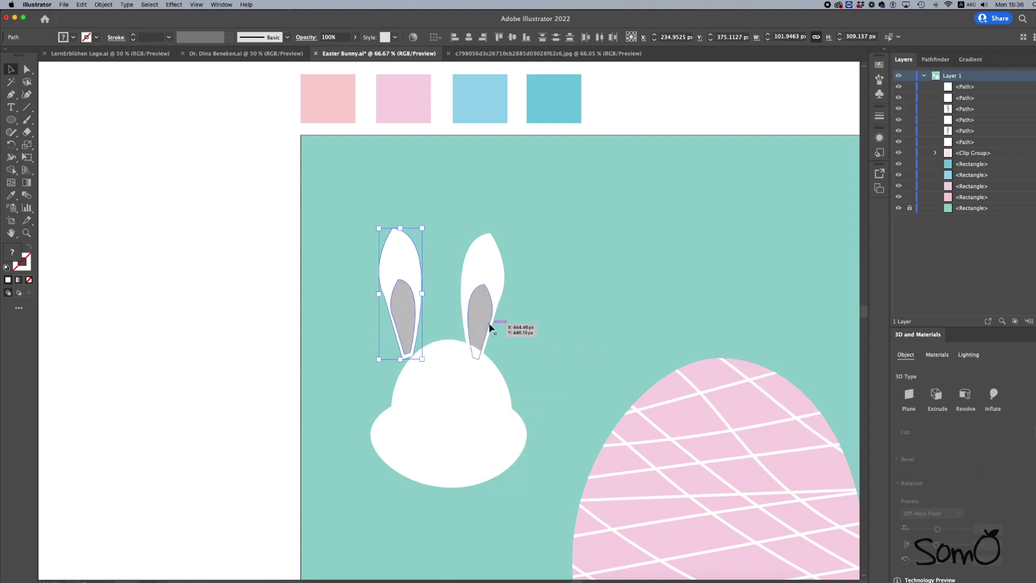
Tilt the left and right ears outward, away from each other.
mouse_move(428, 293)
mouse_down()
mouse_move(406, 294)
mouse_move(420, 308)
mouse_up()
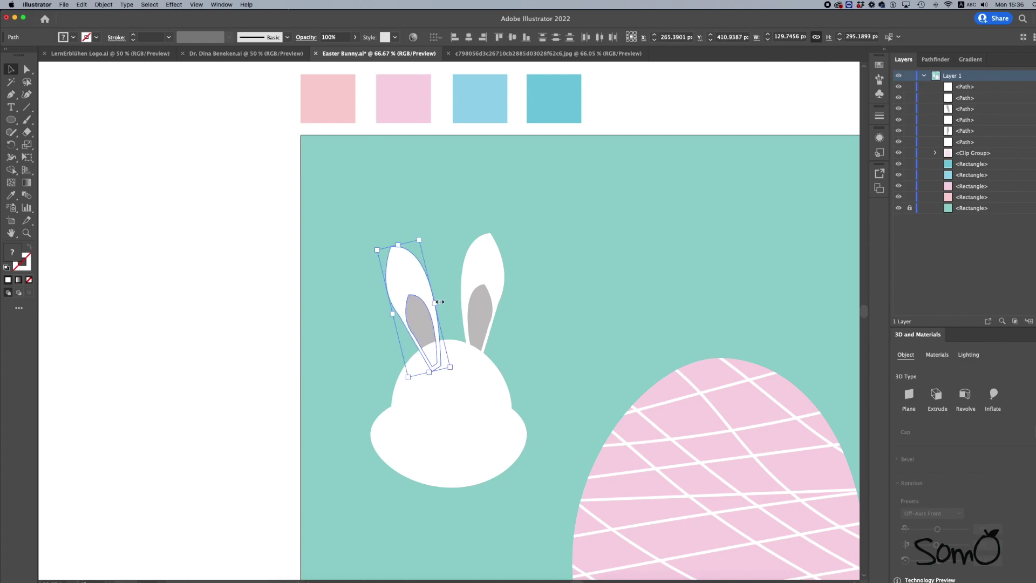
click(521, 312)
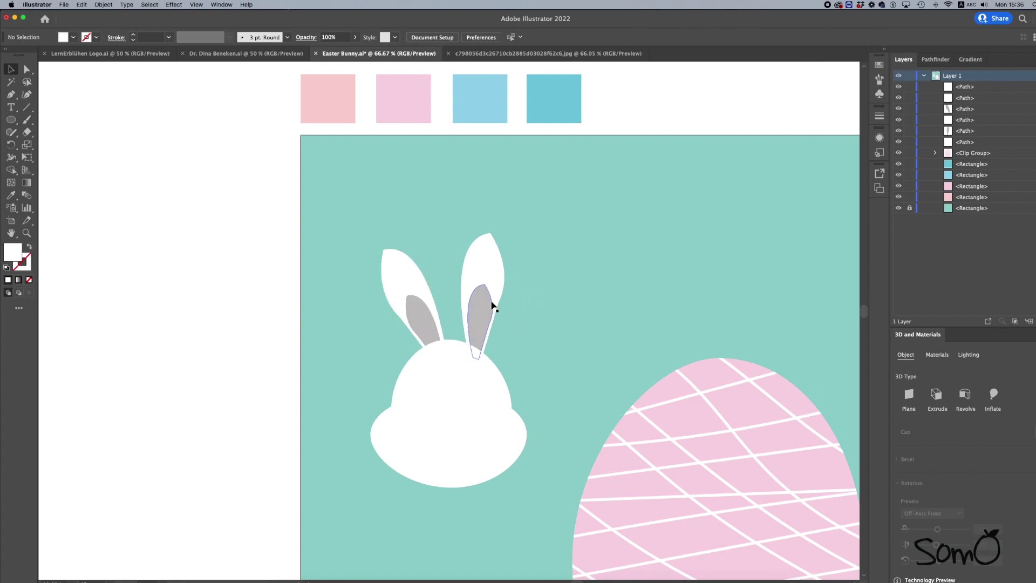
click(468, 276)
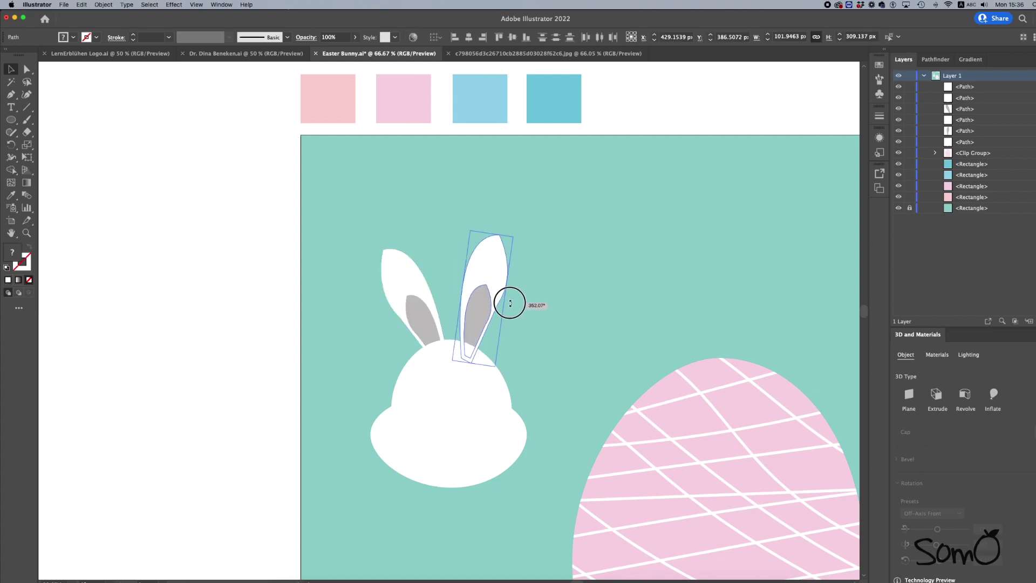
drag(509, 301, 511, 303)
click(538, 308)
scroll(538, 311, down, 2)
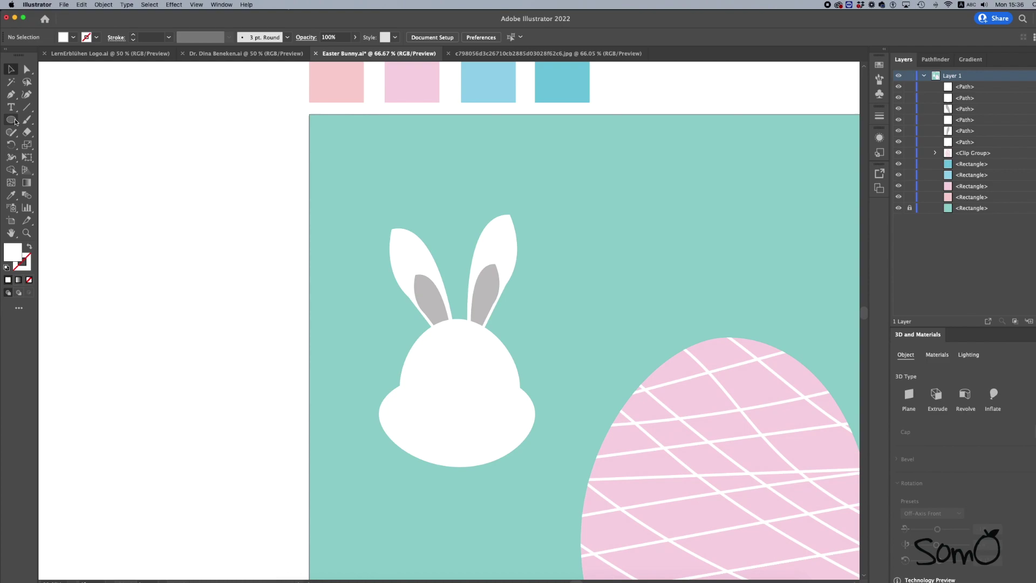
Draw a small black oval eye on the bunny's head with the Ellipse tool.
drag(15, 121, 56, 148)
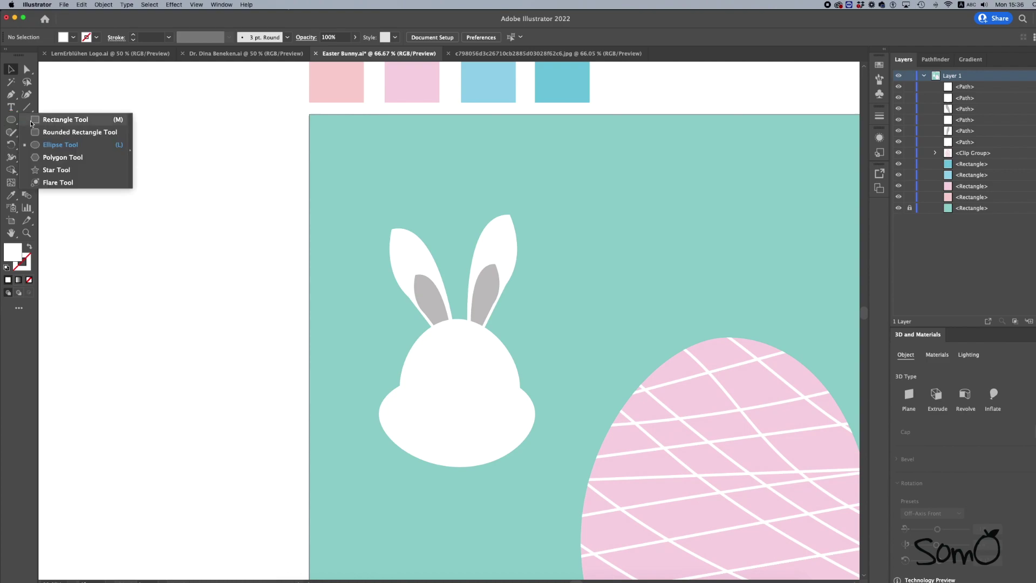
click(55, 145)
double_click(17, 254)
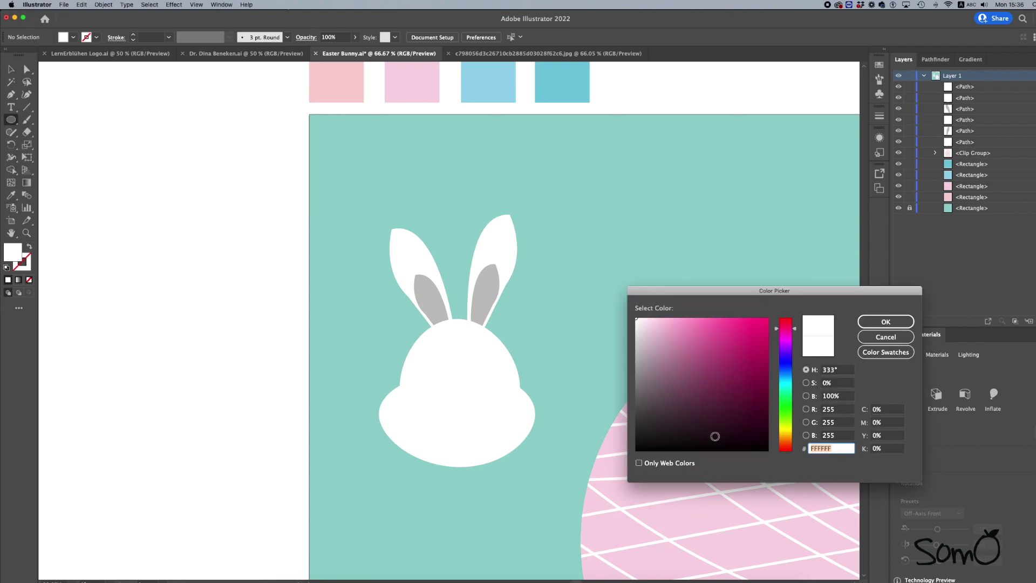
click(766, 445)
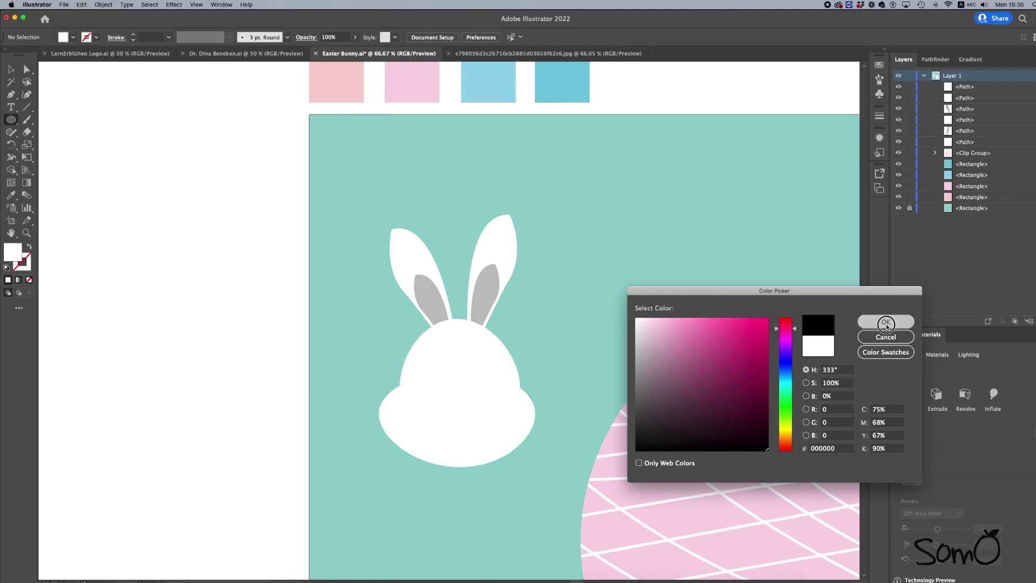
click(886, 321)
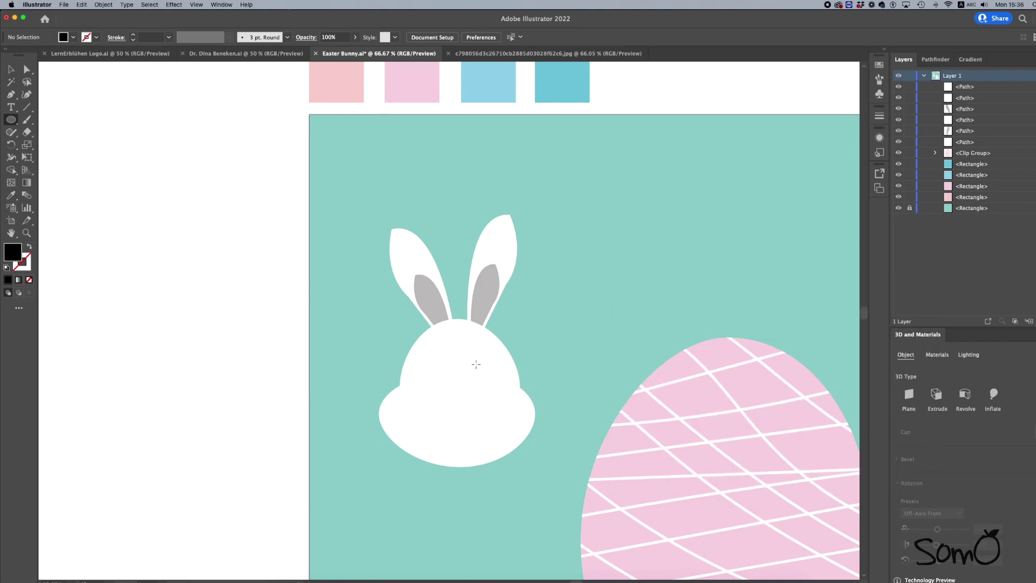
drag(475, 350, 485, 368)
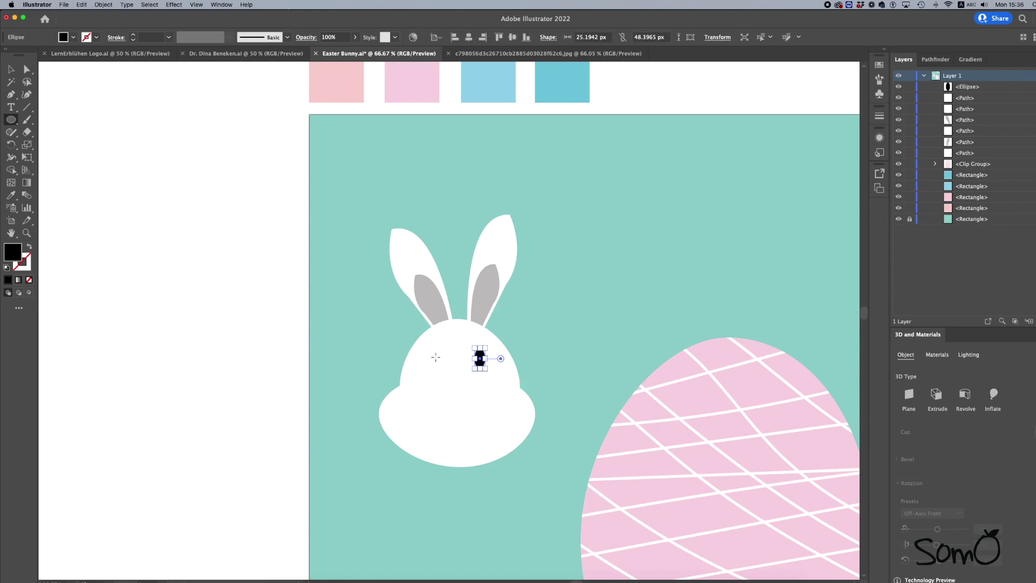
click(11, 69)
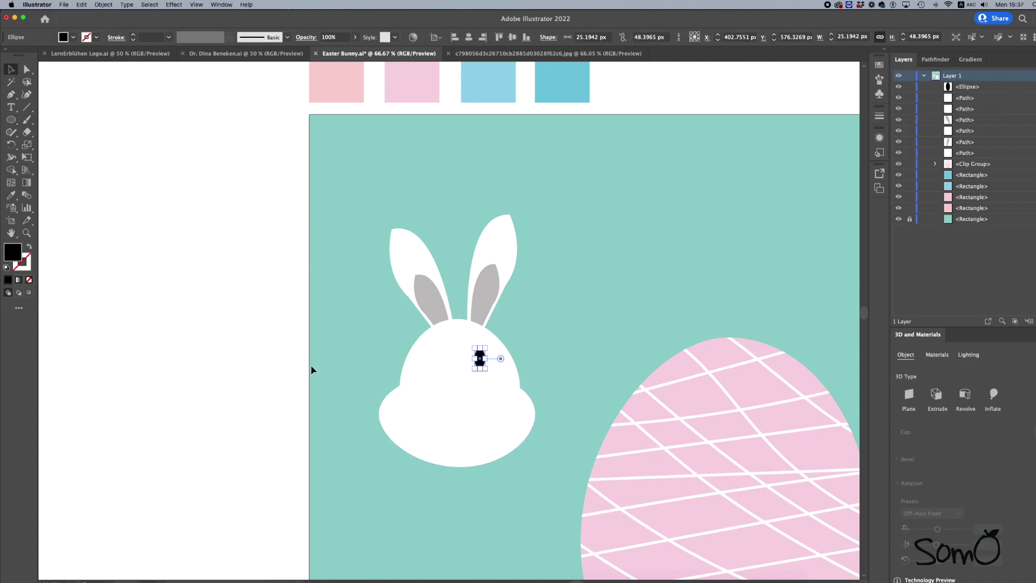
click(249, 358)
Alt-drag a copy of the eye to its left as the second eye.
click(482, 363)
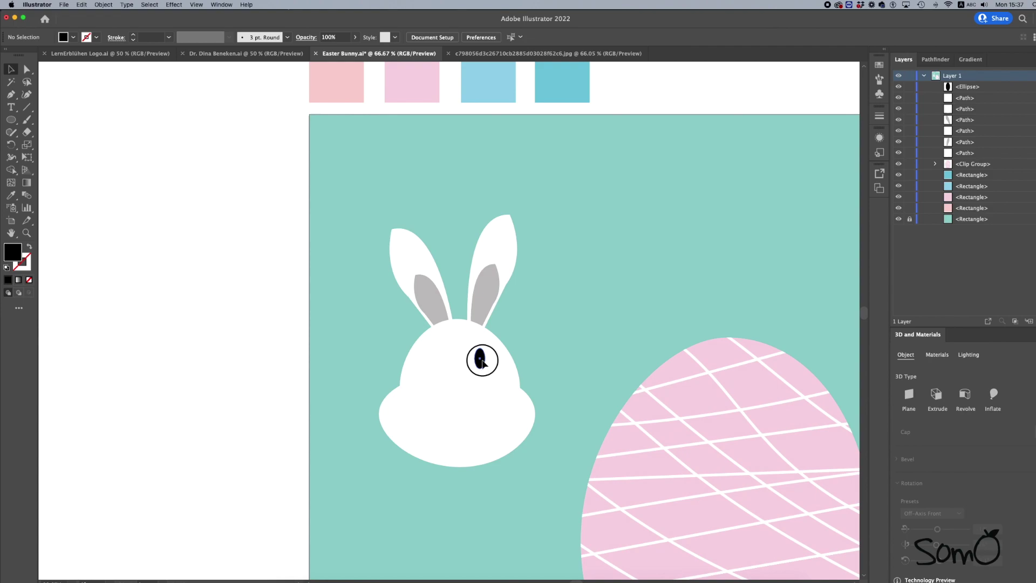
drag(481, 363, 441, 366)
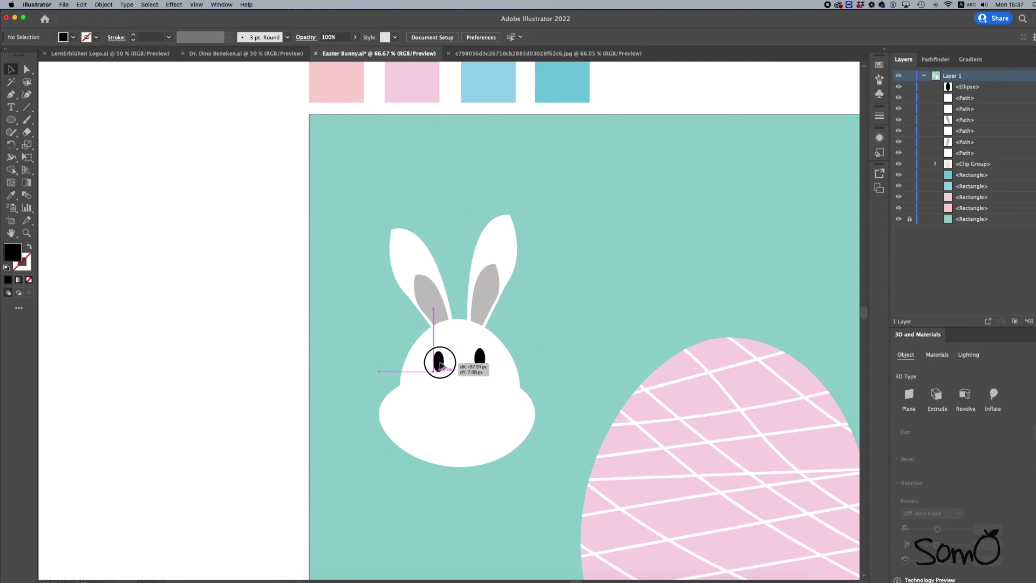
drag(441, 366, 440, 365)
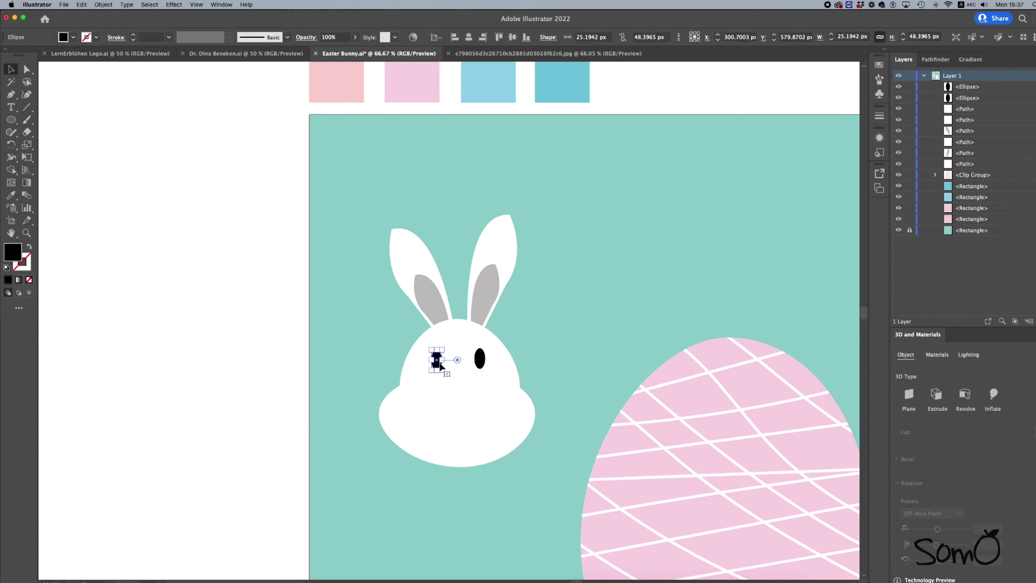
click(193, 325)
Draw a small round nose centred below the eyes and swap its fill and stroke colours.
click(11, 119)
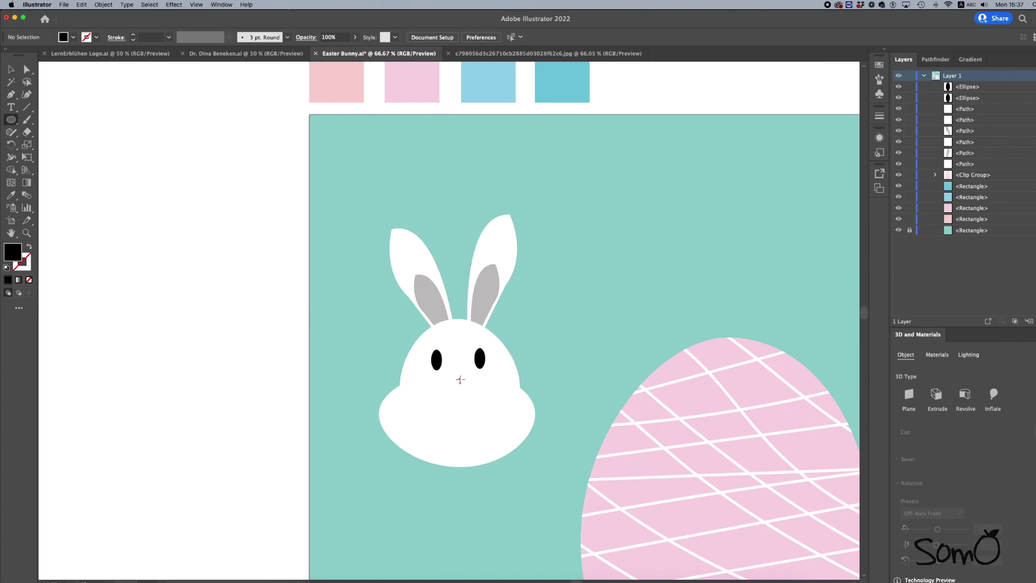
drag(459, 380, 466, 385)
click(27, 120)
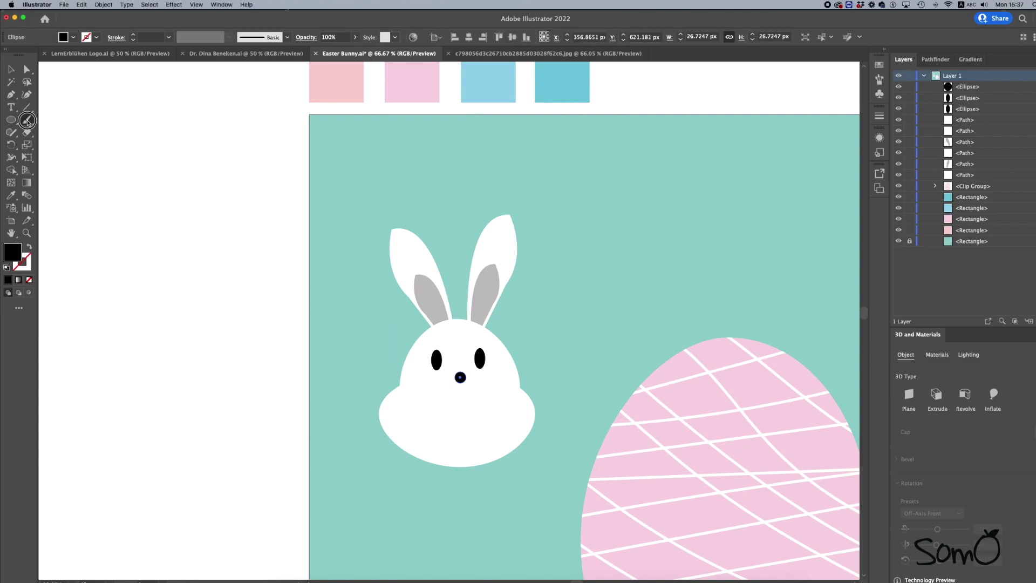
click(11, 69)
click(103, 198)
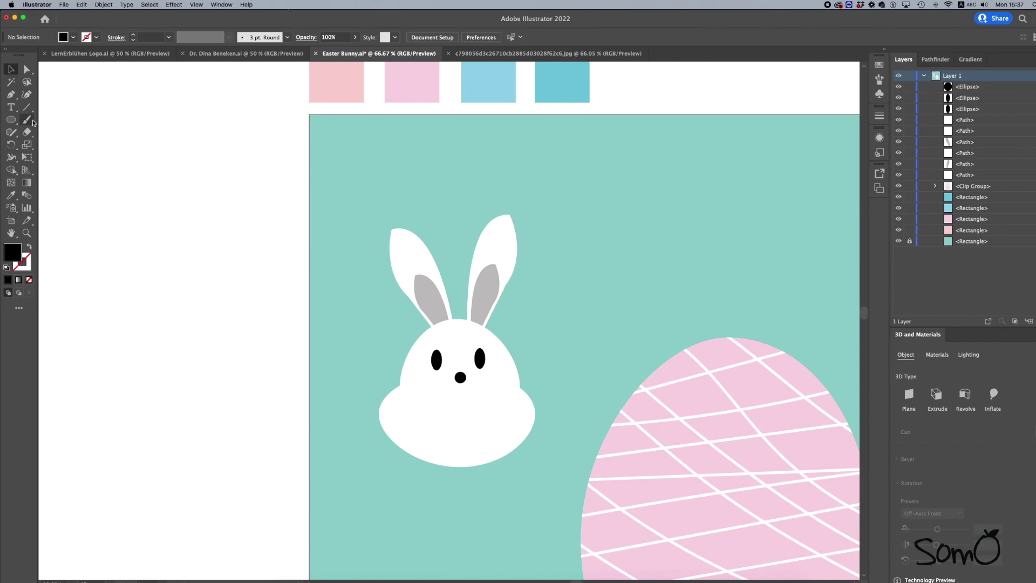
click(30, 248)
click(27, 268)
click(520, 337)
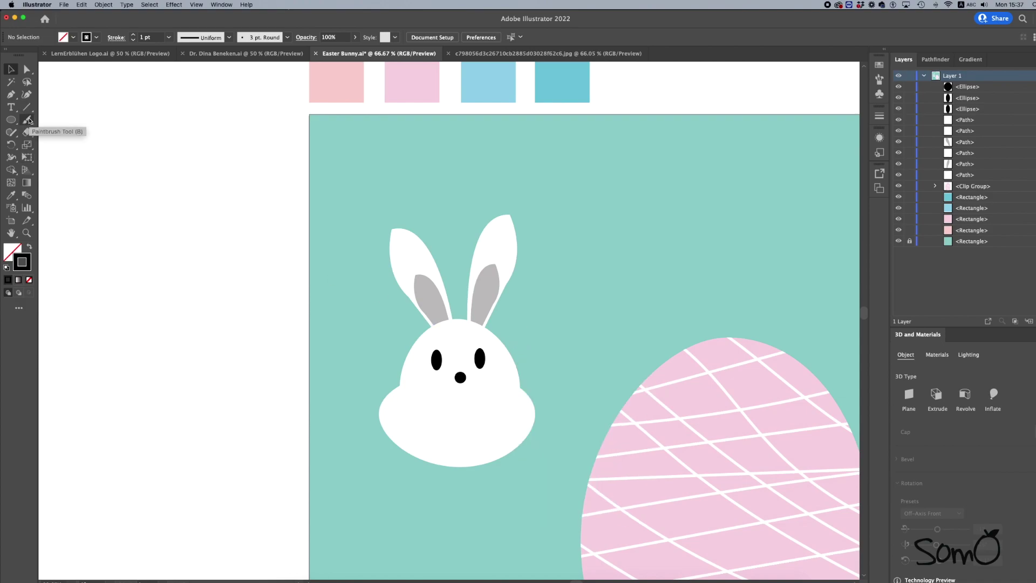
Paint a short black mouth line down from the nose and draw a left-cheek circle.
click(27, 119)
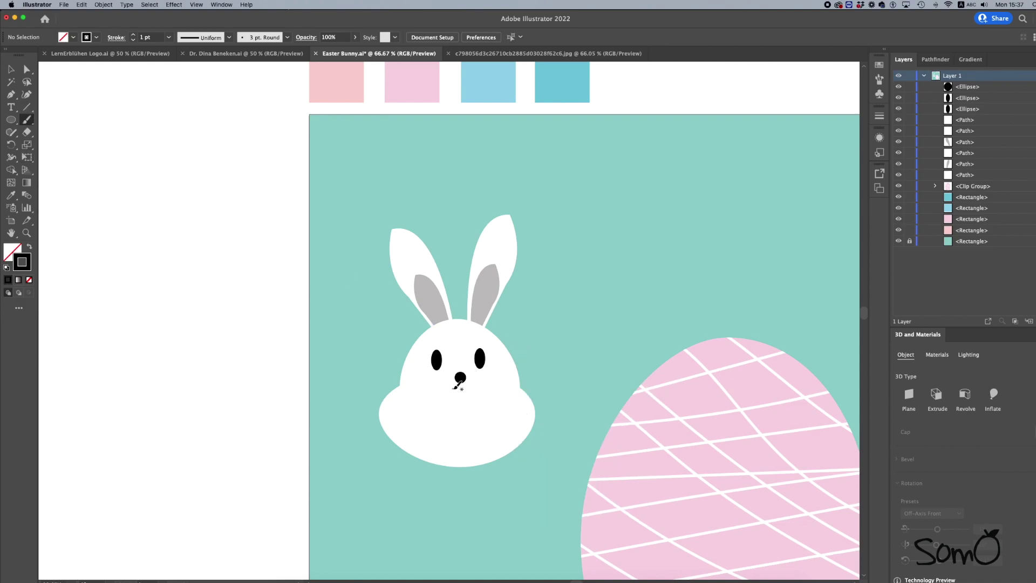
drag(460, 377, 460, 400)
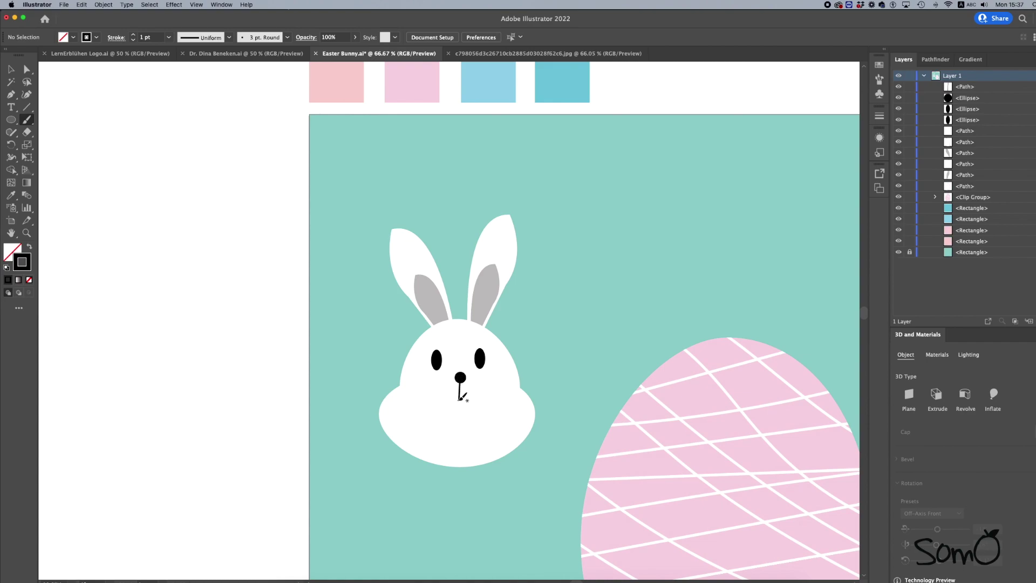
click(12, 70)
click(14, 123)
drag(416, 381, 432, 398)
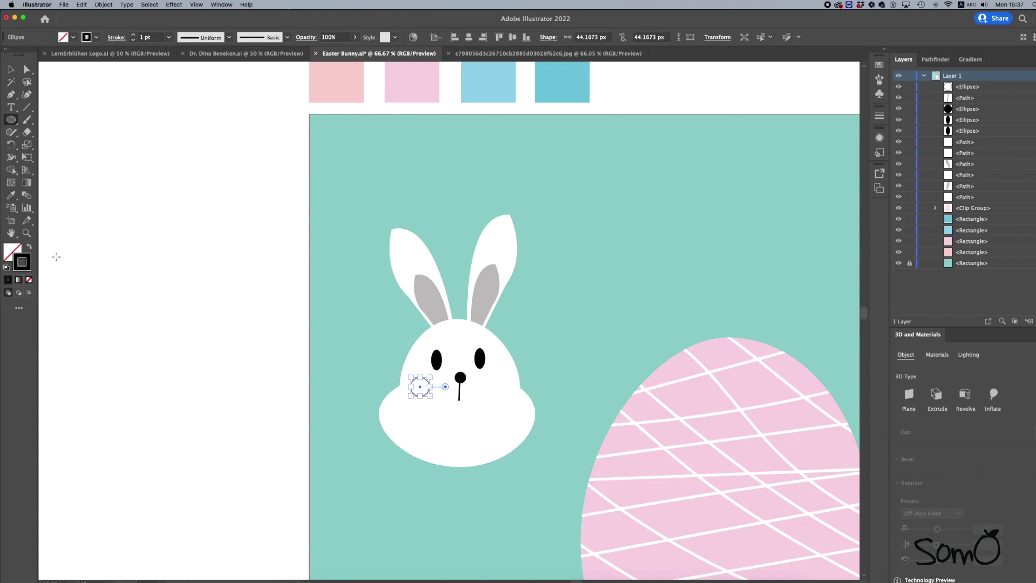
Fill the cheek circle with the pale pink swatch using the Eyedropper.
click(30, 248)
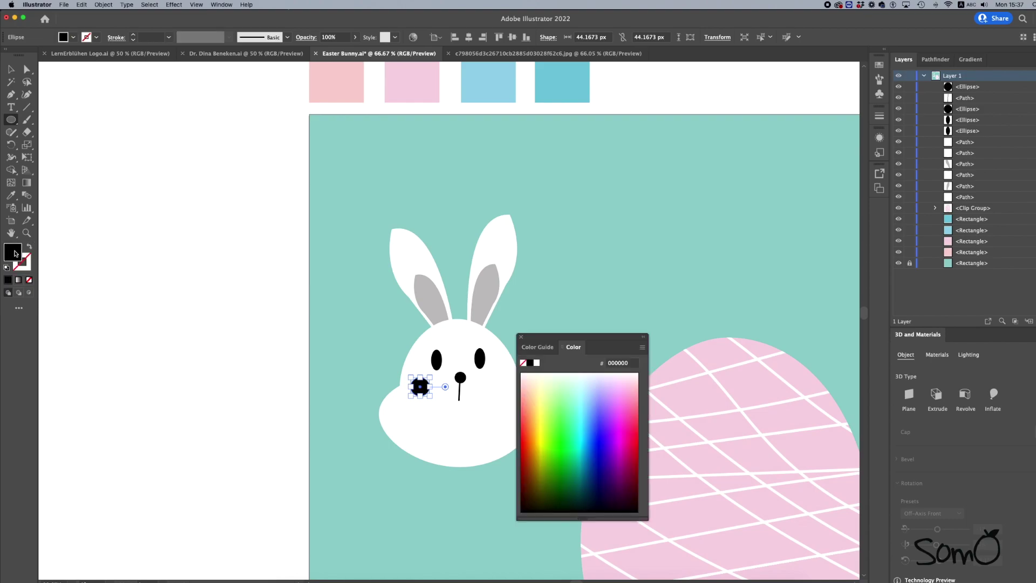
double_click(13, 252)
click(886, 321)
click(11, 195)
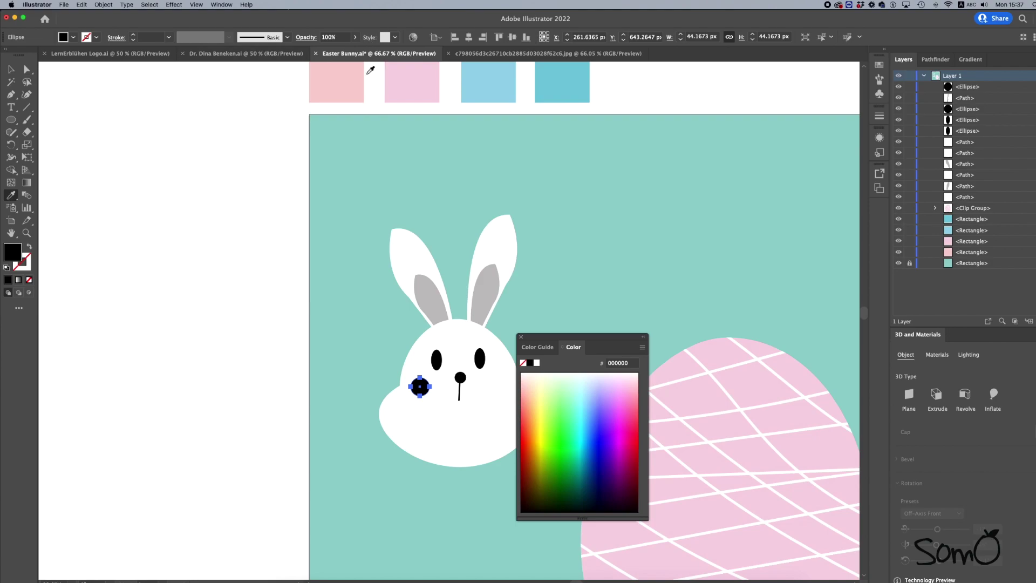
click(343, 80)
click(420, 85)
click(339, 78)
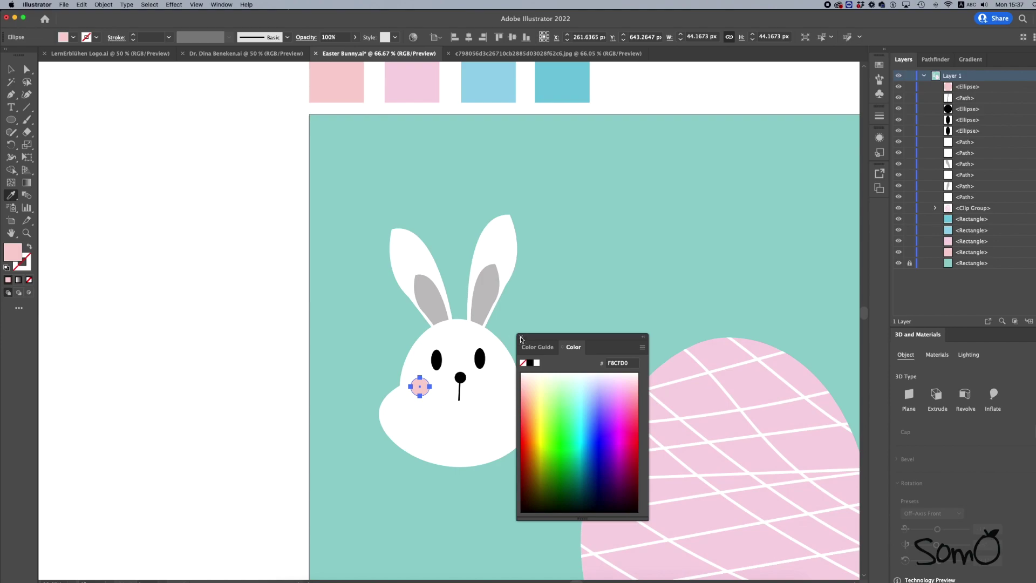
click(521, 338)
Nudge the pink cheek up and Alt-drag a copy onto the right cheek.
click(9, 70)
drag(422, 389, 422, 383)
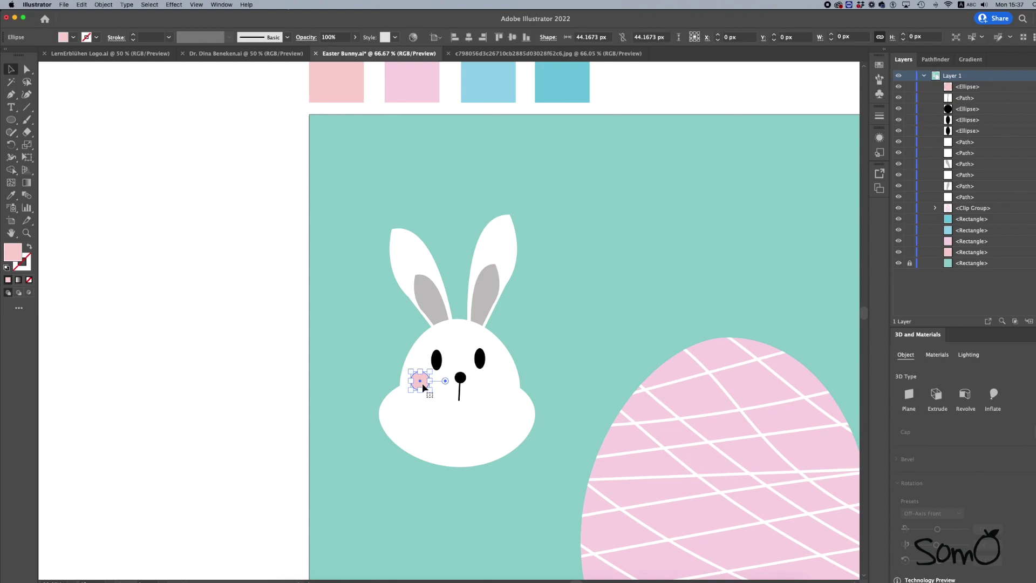
drag(422, 383, 497, 385)
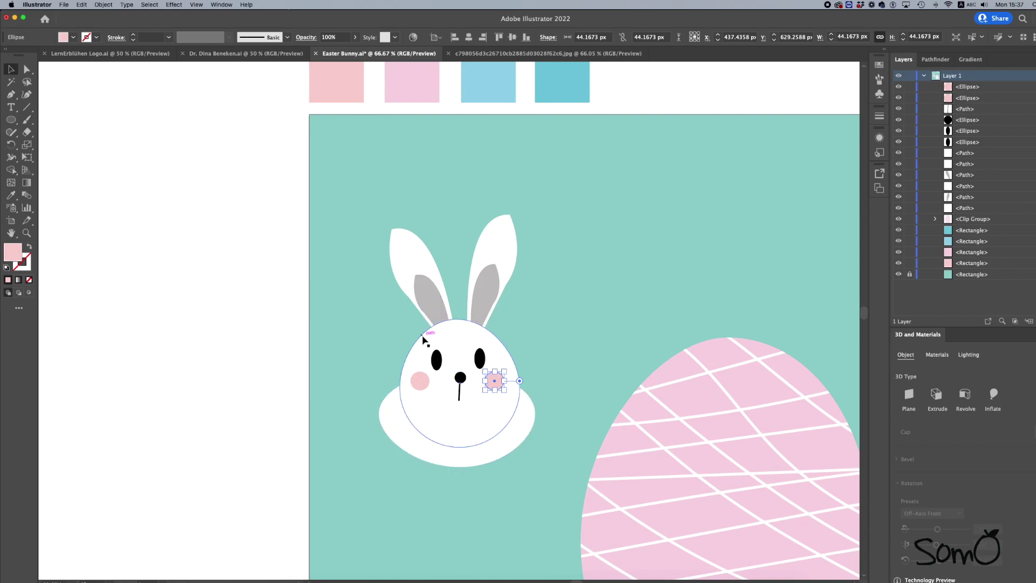
click(208, 327)
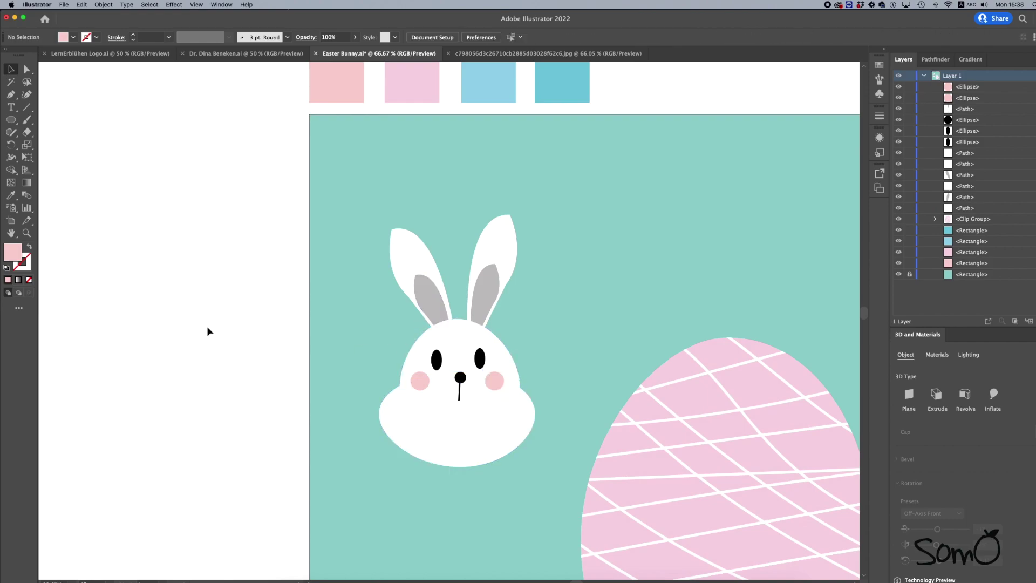
double_click(22, 263)
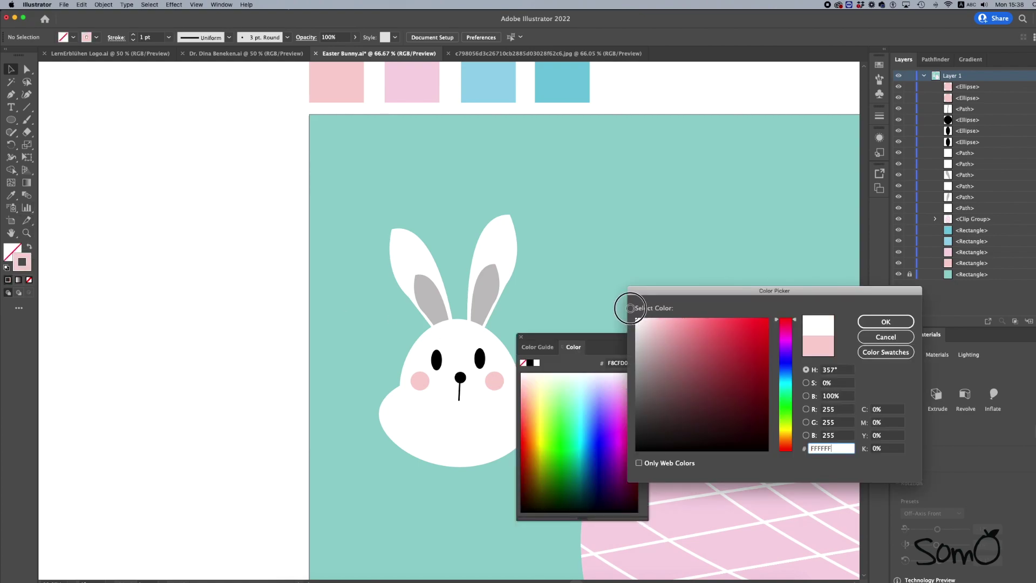
Set the stroke to white FFFFFF and paint thin whiskers fanning from both cheeks.
click(886, 322)
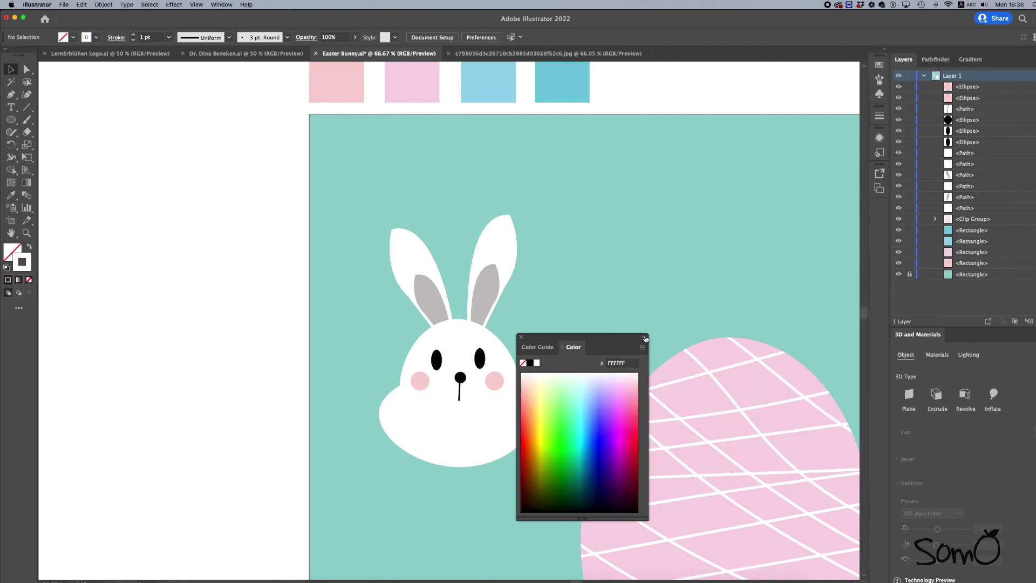
click(645, 337)
click(522, 335)
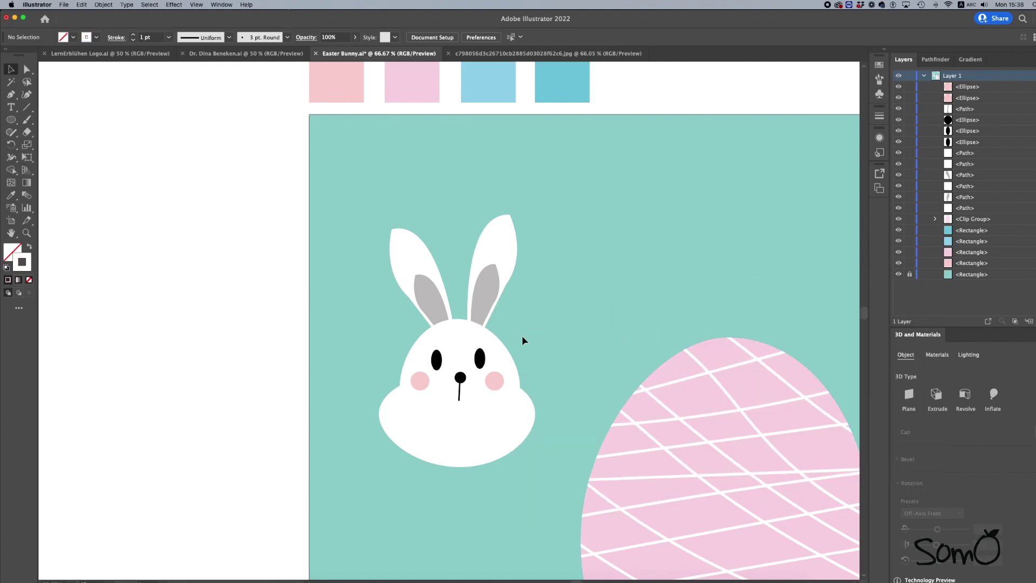
click(27, 119)
mouse_move(516, 366)
mouse_down()
mouse_move(541, 355)
mouse_move(551, 376)
mouse_up()
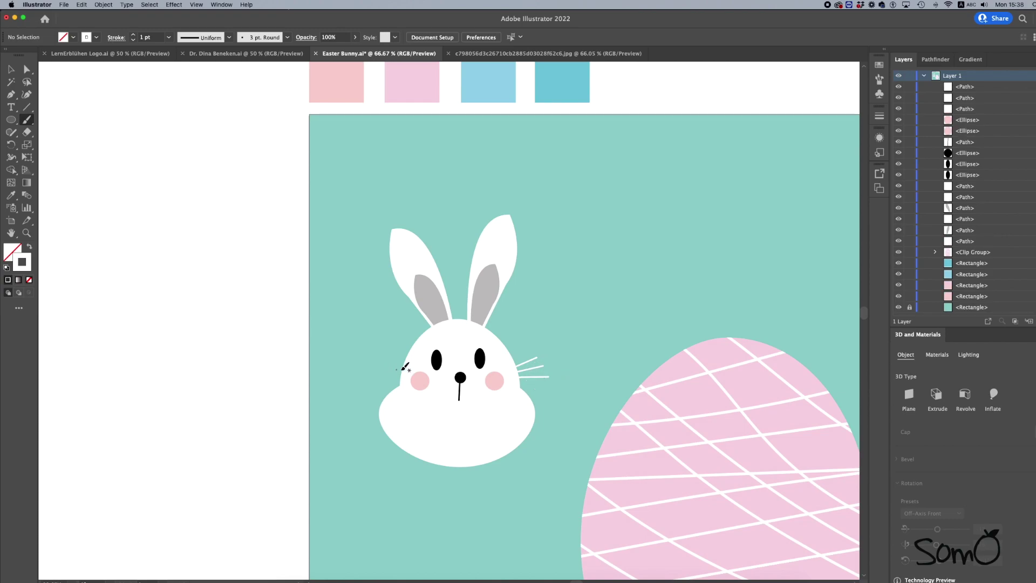
mouse_move(376, 366)
mouse_down()
mouse_move(403, 372)
mouse_move(371, 386)
mouse_up()
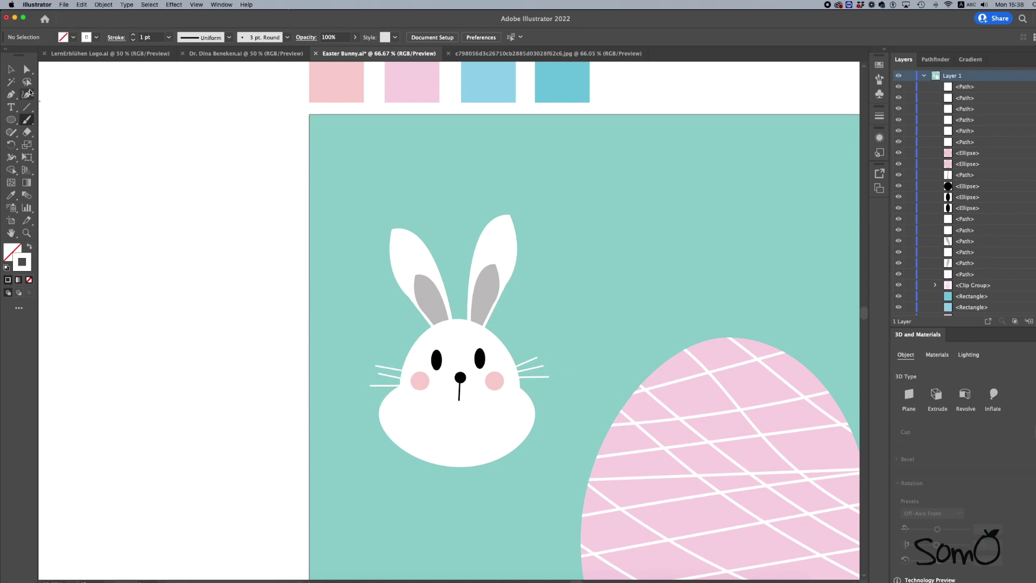
click(10, 69)
scroll(117, 260, down, 2)
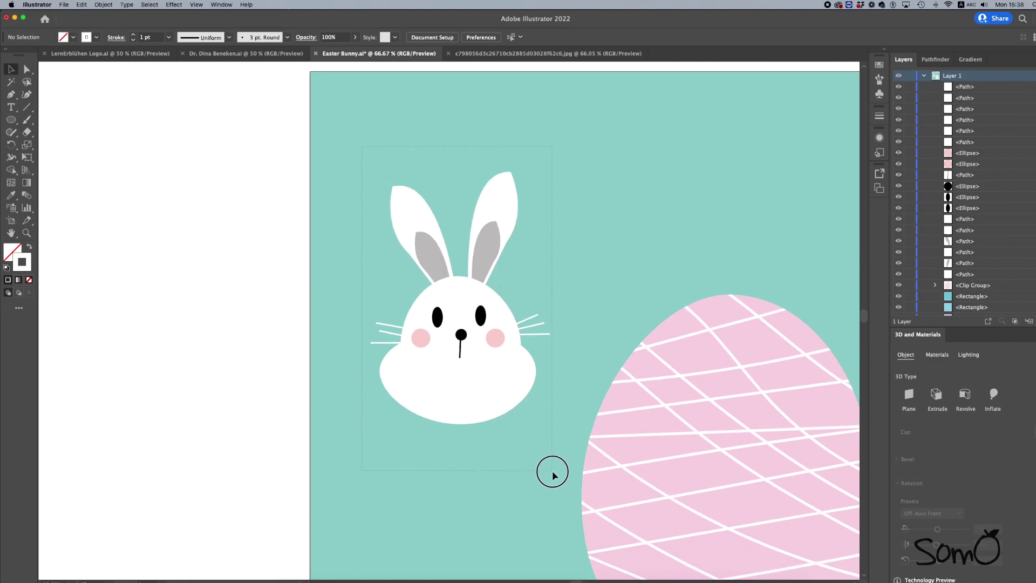
Group all the bunny's parts and move the group onto the top of the egg.
drag(363, 151, 550, 471)
right_click(424, 296)
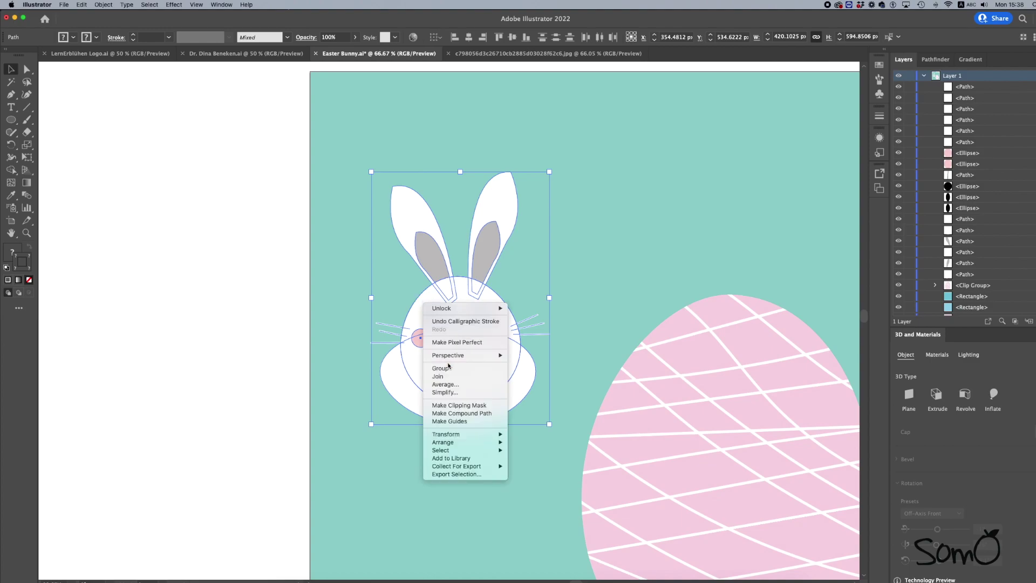
click(465, 370)
key(super+minus)
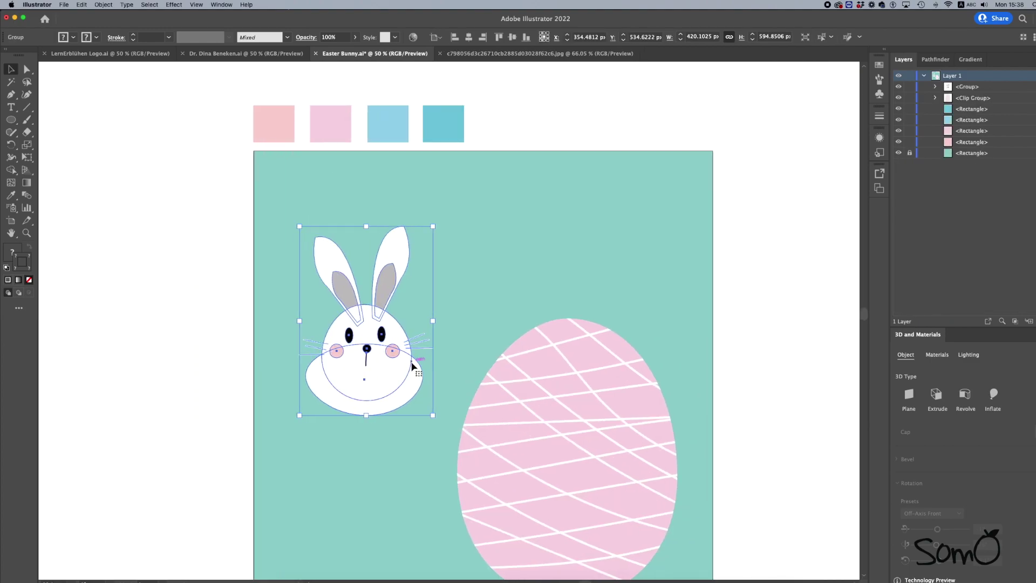
drag(400, 366, 557, 321)
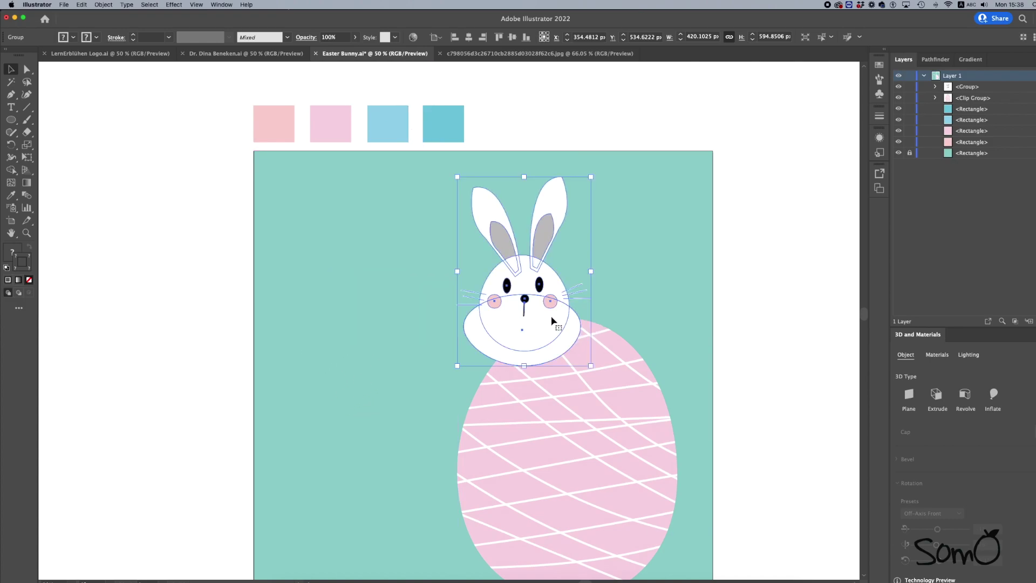
scroll(553, 322, right, 3)
Bring the pink egg in front of the bunny group.
click(549, 395)
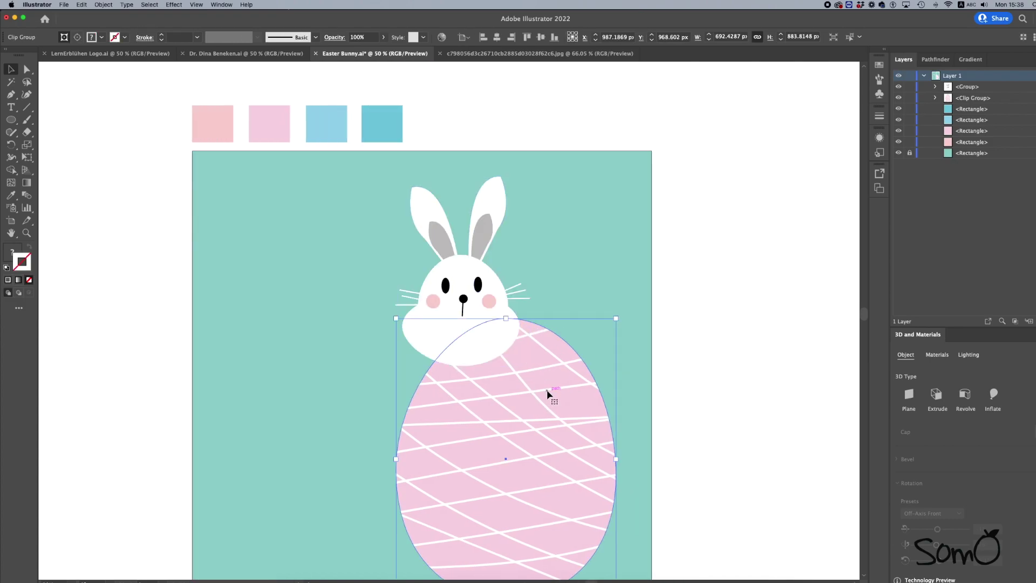
right_click(506, 384)
mouse_move(558, 500)
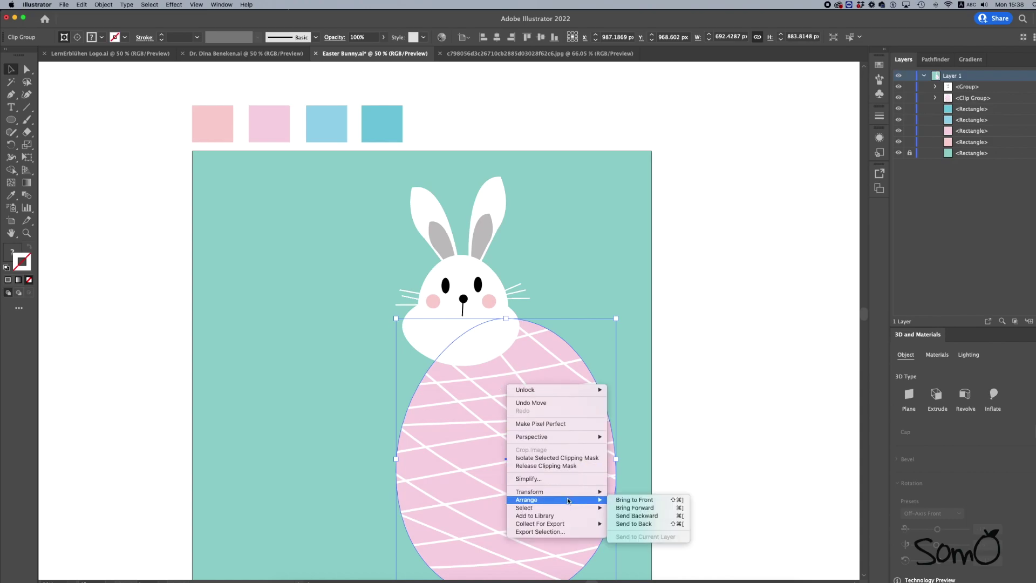
click(626, 499)
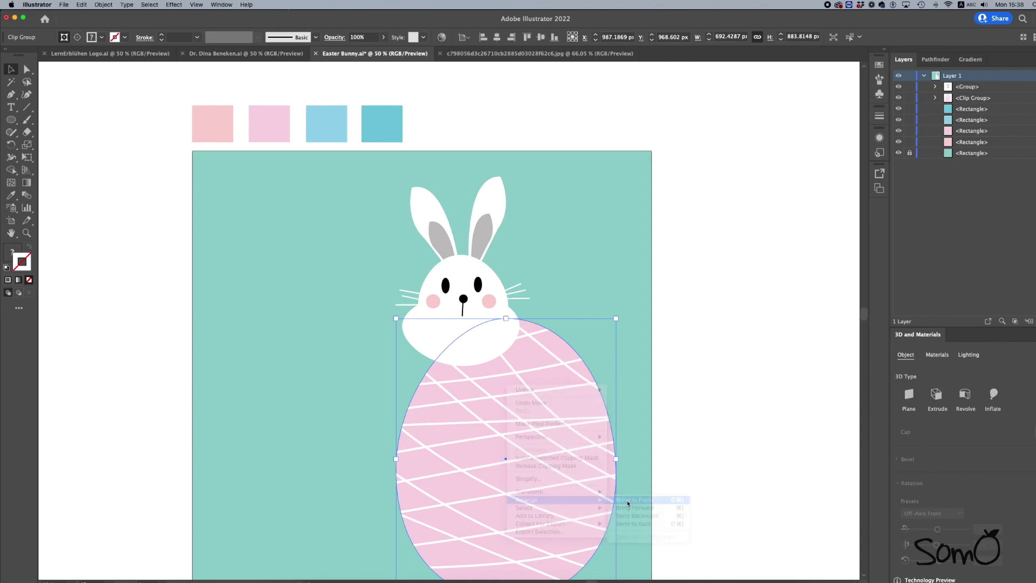
scroll(557, 449, down, 2)
scroll(557, 450, right, 1)
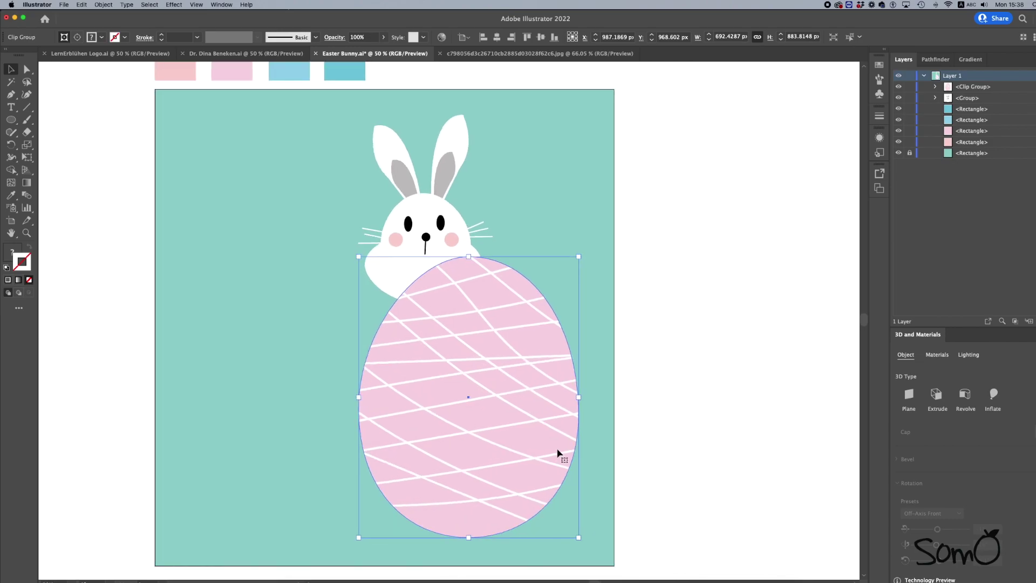
Enlarge the bunny to about 512 × 665 px, tilt it slightly, and lift it over the egg.
click(421, 199)
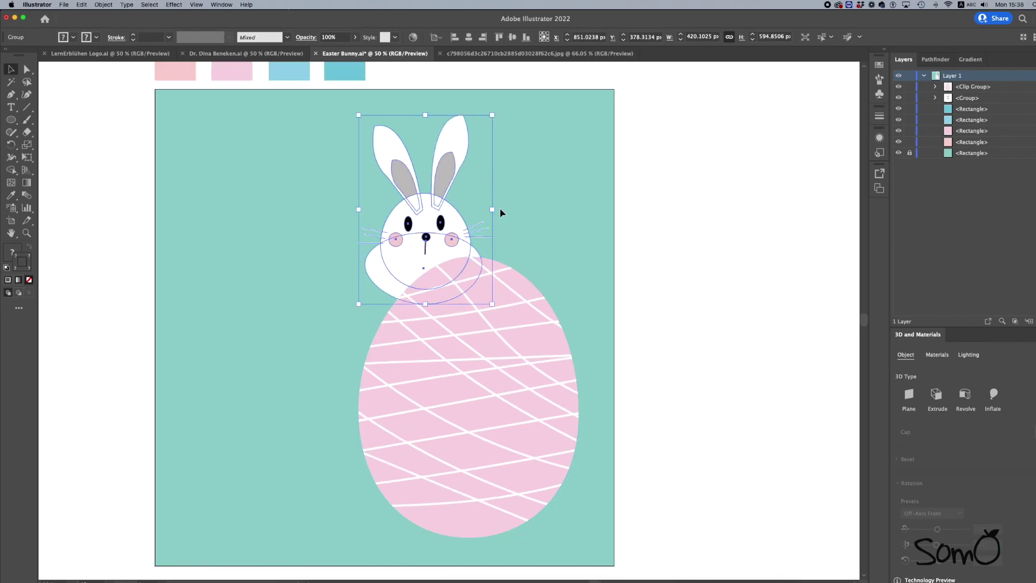
drag(500, 209, 489, 191)
key(ctrl+z)
drag(427, 187, 409, 206)
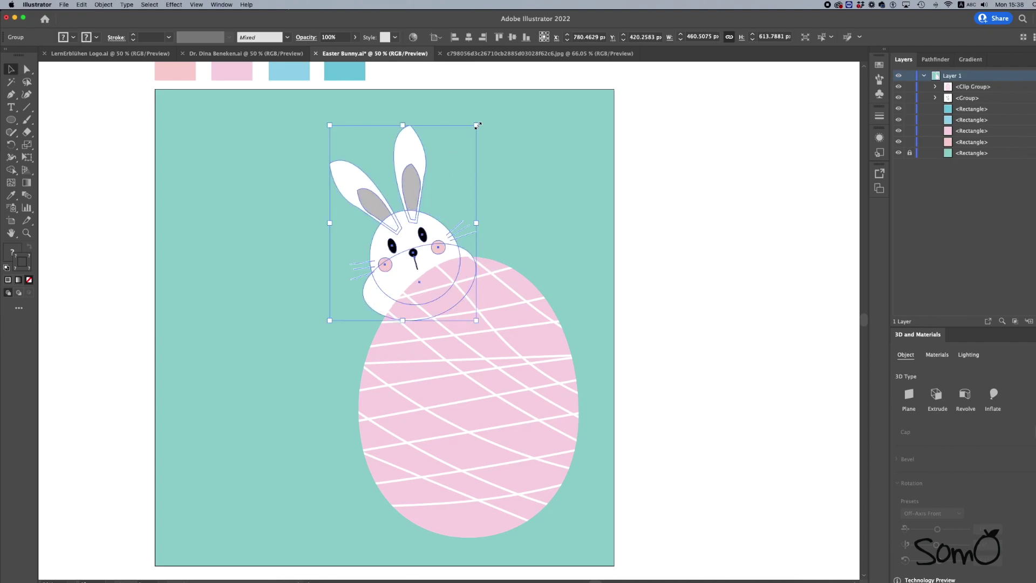
drag(478, 125, 490, 106)
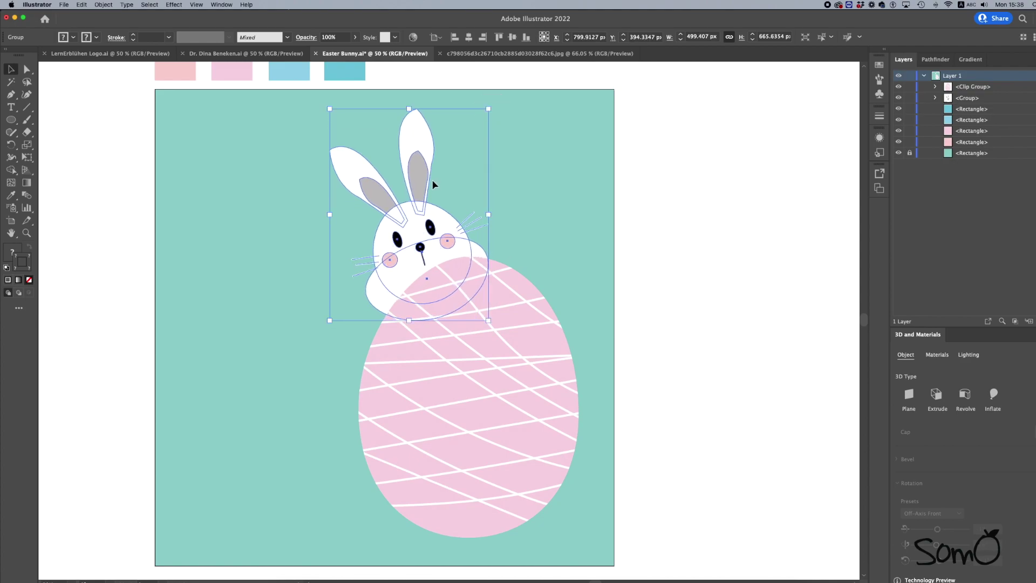
drag(423, 176, 420, 184)
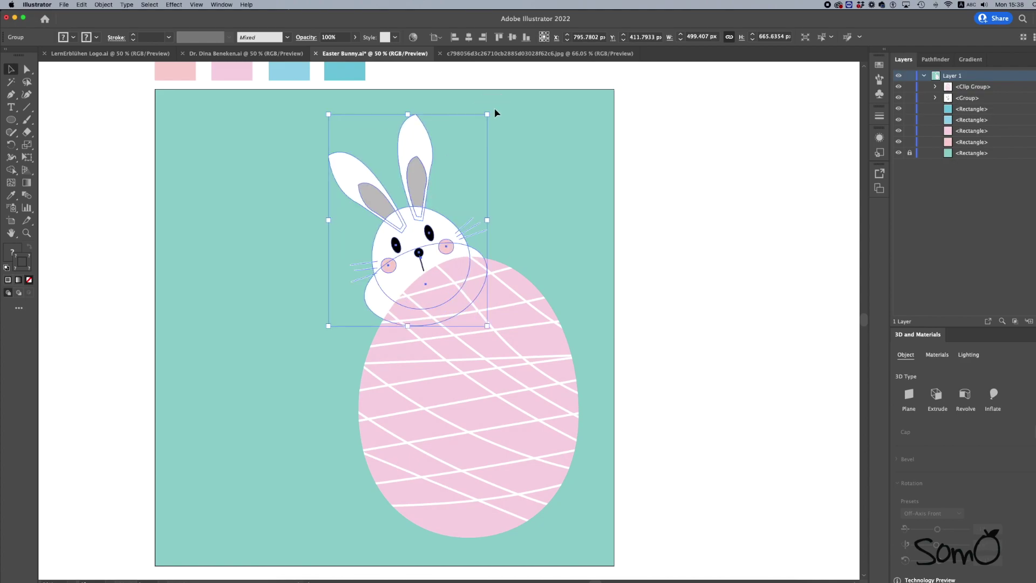
drag(492, 113, 490, 105)
mouse_move(423, 142)
mouse_down()
mouse_move(430, 132)
mouse_move(429, 140)
mouse_up()
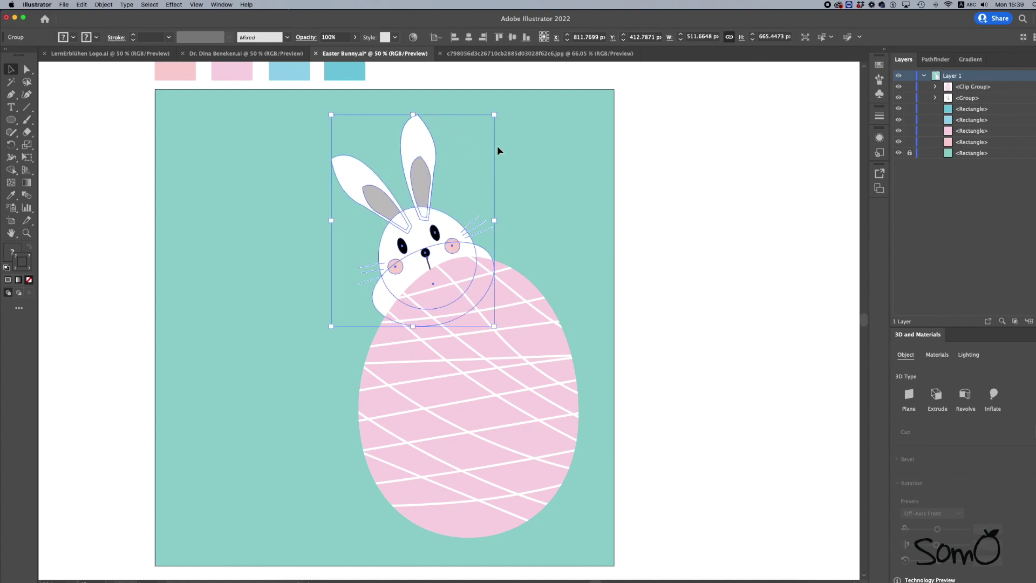
click(528, 147)
Draw a cloud-shaped paw outline with a white Paintbrush stroke on the teal background.
scroll(529, 147, down, 1)
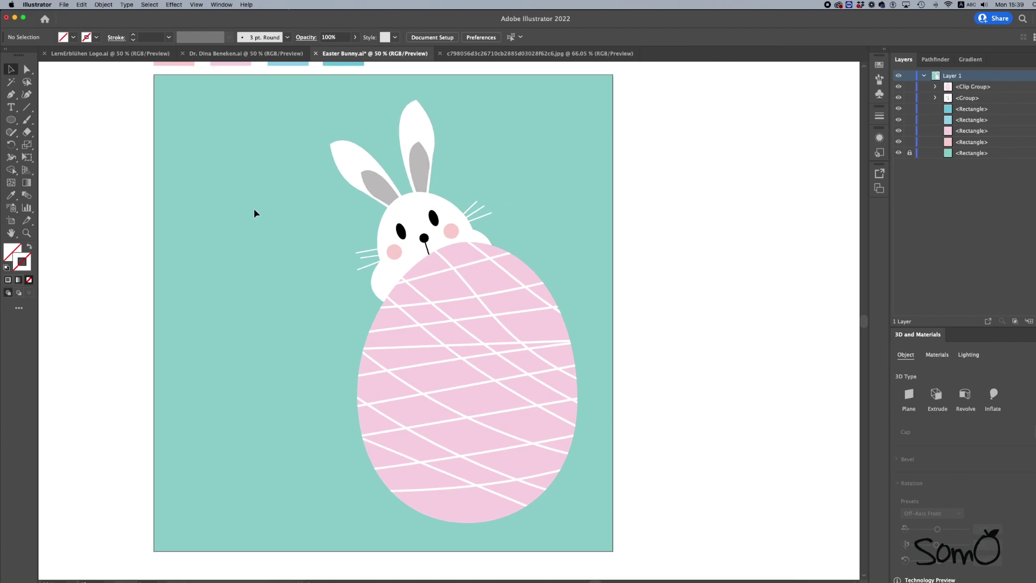
click(28, 121)
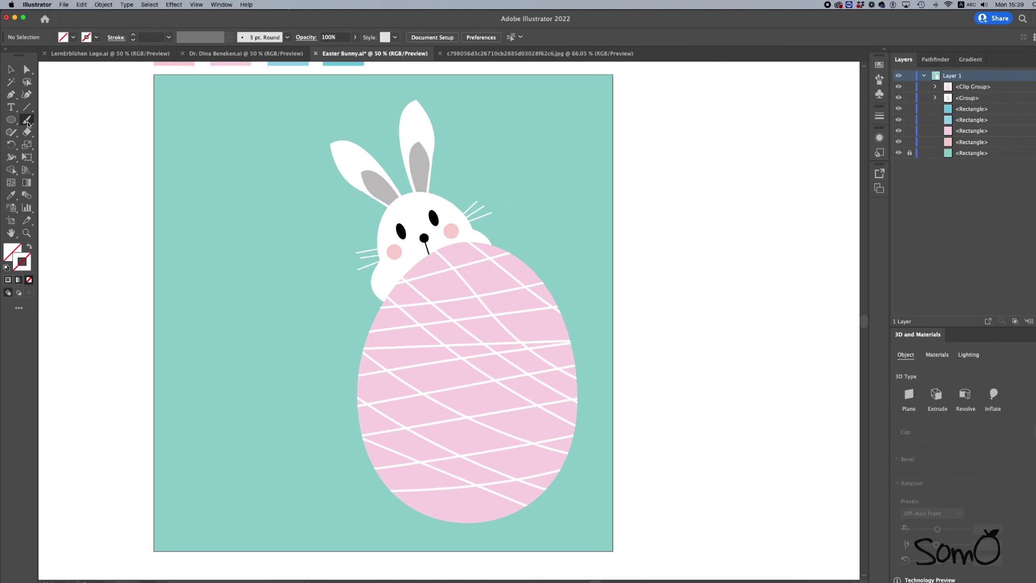
double_click(29, 260)
click(636, 319)
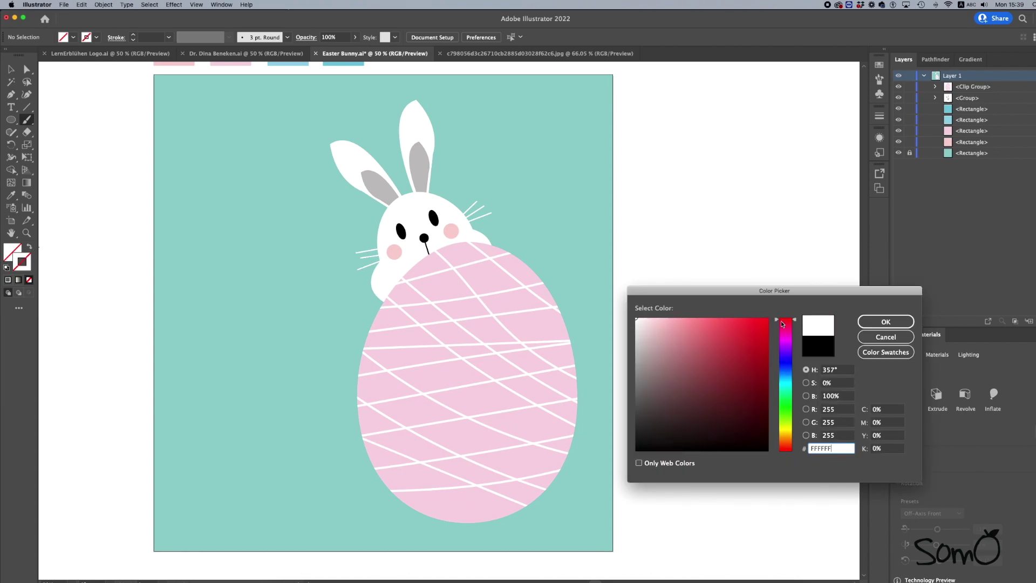
click(864, 321)
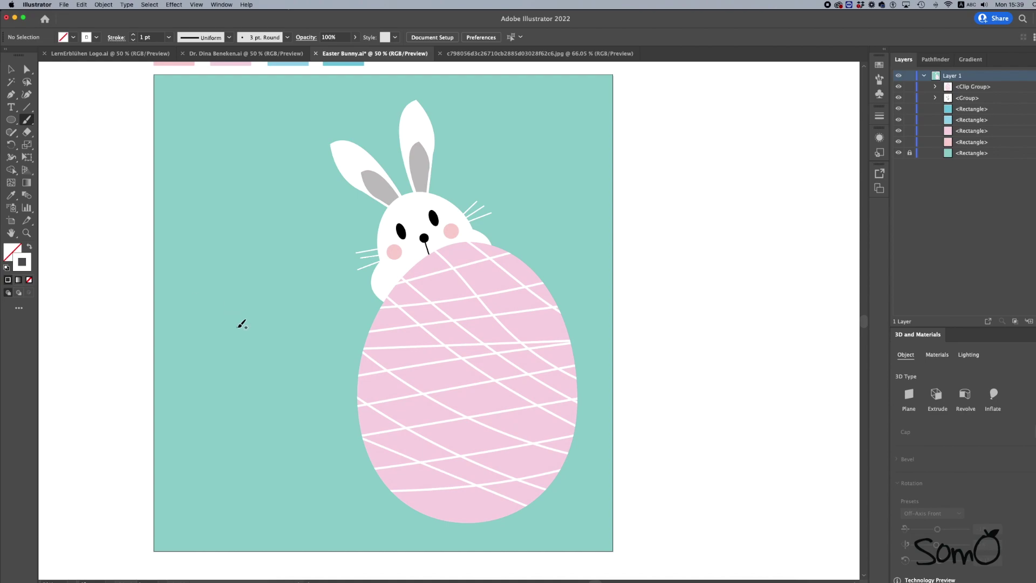
mouse_move(236, 311)
mouse_down()
mouse_move(257, 322)
mouse_move(235, 309)
mouse_up()
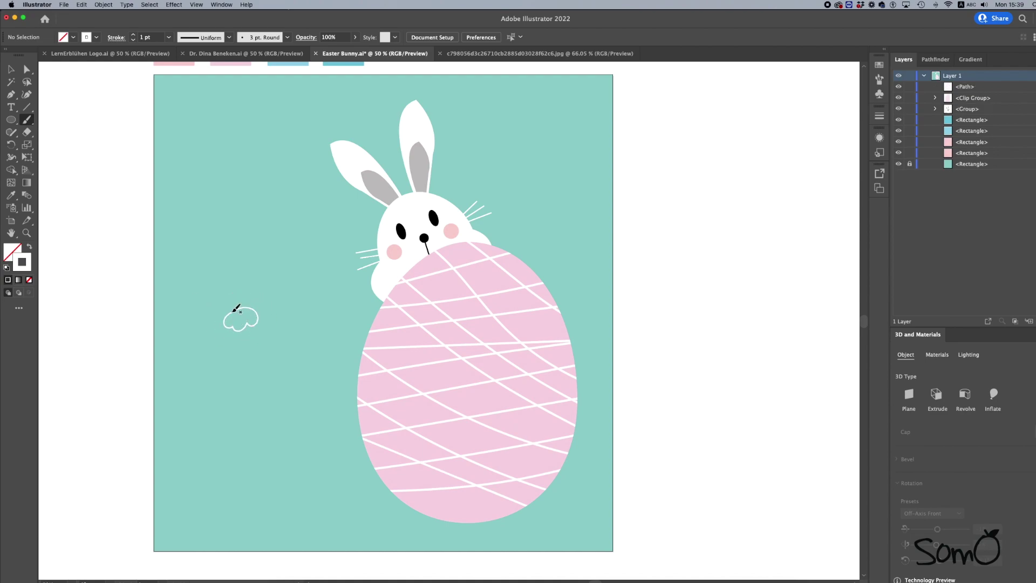
Select the paw outline and swap fill and stroke so it becomes solid white.
click(11, 69)
click(242, 308)
click(242, 312)
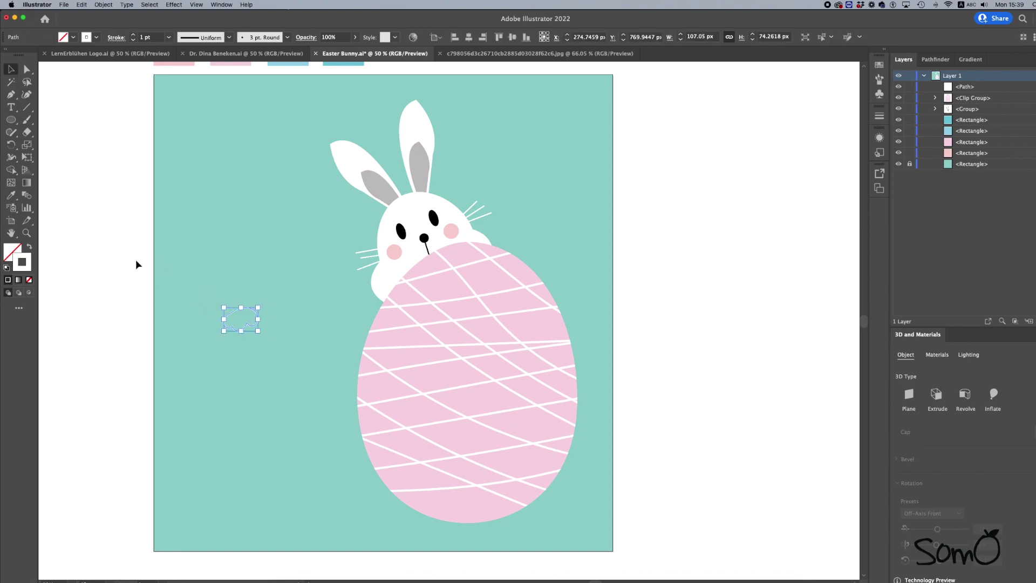
click(30, 250)
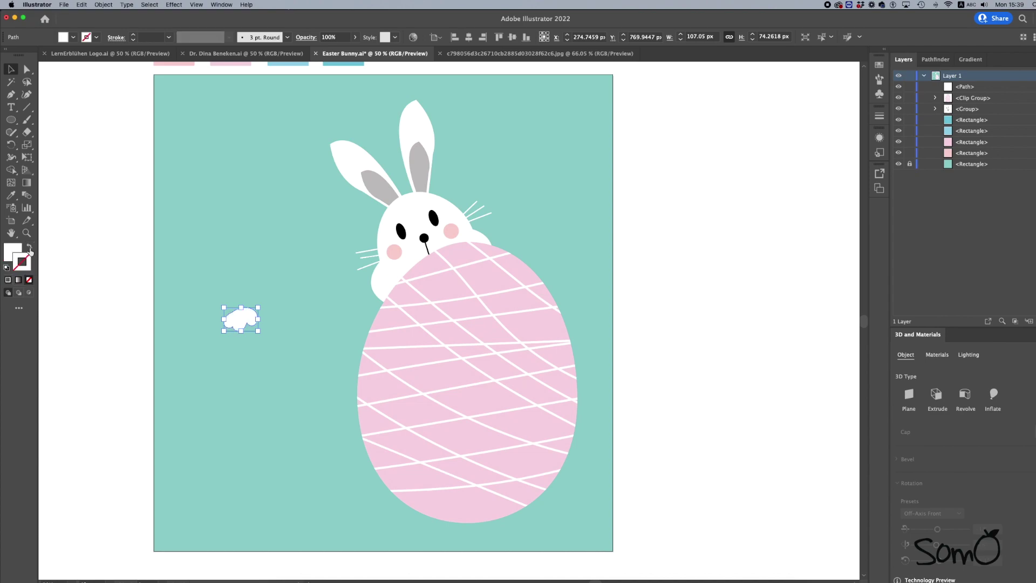
click(177, 302)
Move the paw onto the egg's left edge and Option-drag a copy to its top right.
mouse_move(258, 314)
mouse_down()
mouse_move(398, 317)
mouse_move(377, 343)
mouse_move(377, 318)
mouse_up()
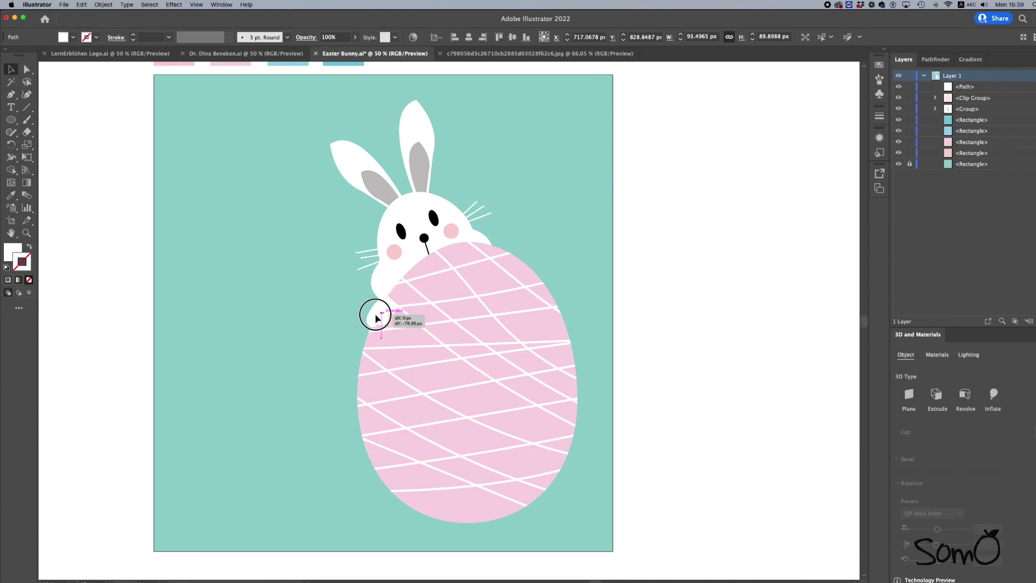
drag(377, 318, 377, 318)
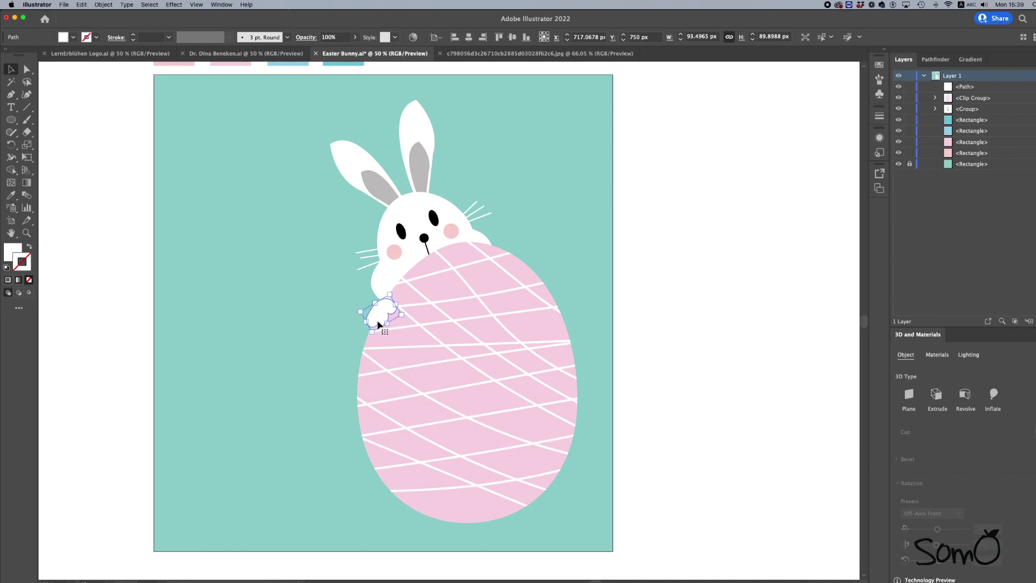
mouse_move(381, 323)
mouse_down()
mouse_move(556, 270)
mouse_move(521, 263)
mouse_up()
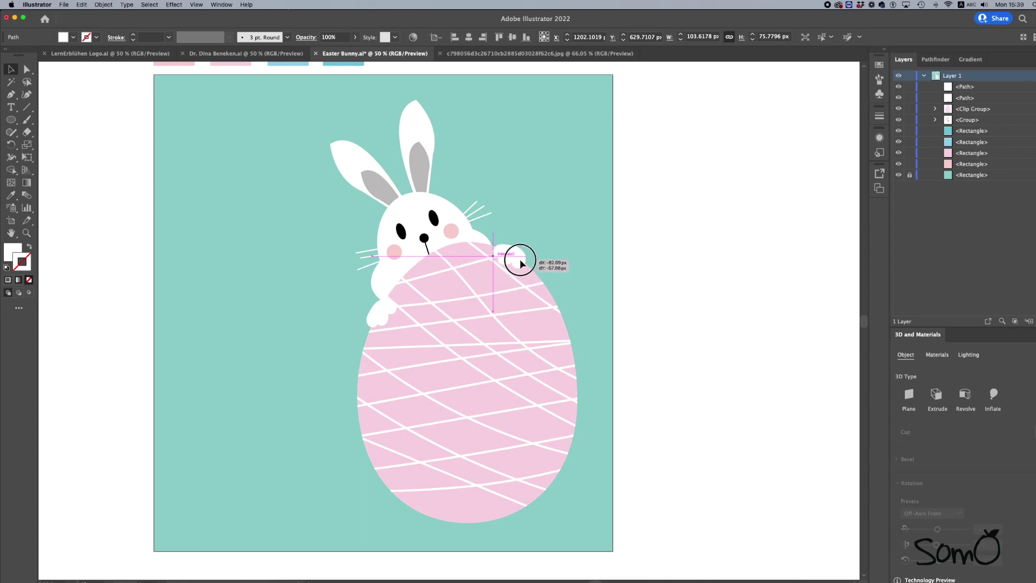
click(551, 238)
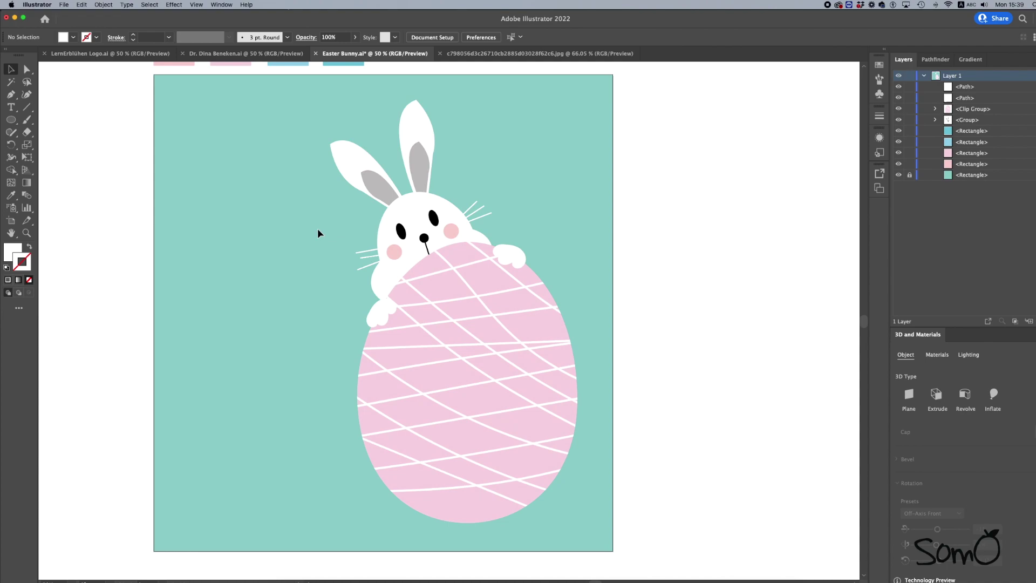
scroll(318, 231, up, 1)
Zoom in and draw a small white oval highlight on the bunny's left eye with the Ellipse tool.
scroll(318, 231, up, 2)
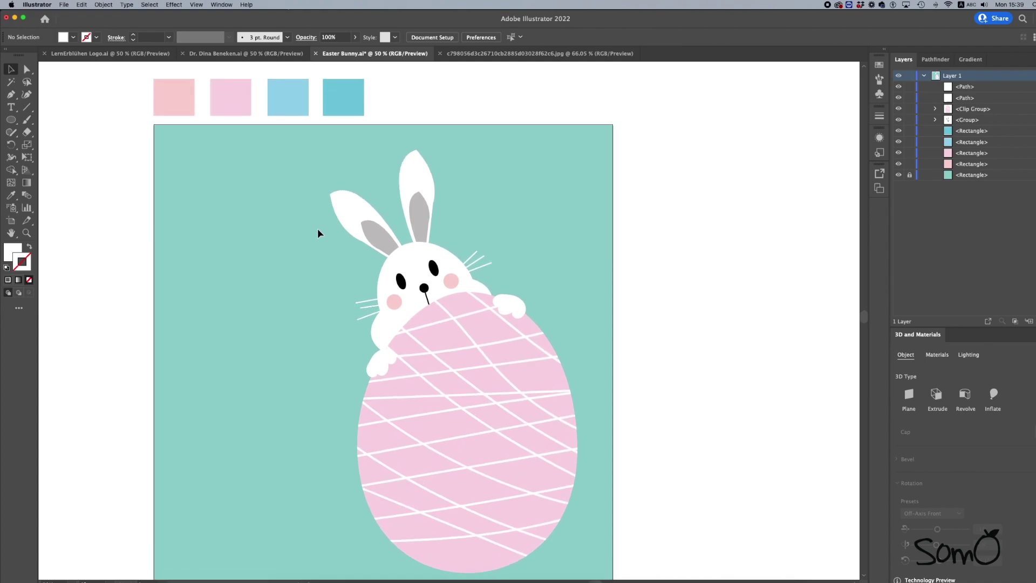
scroll(333, 347, up, 1)
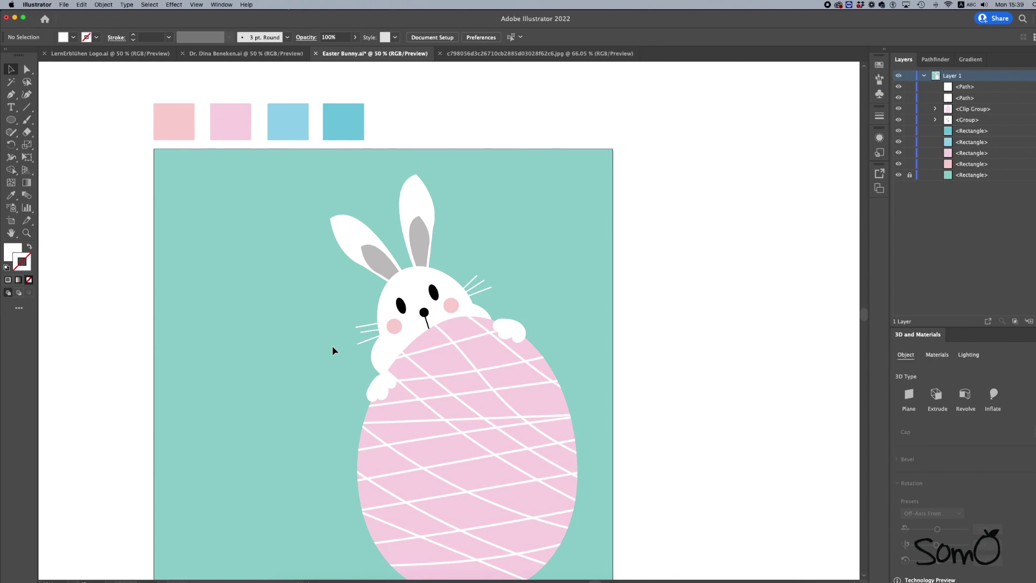
key(super+equal)
key(super+equal)
key(super+equal)
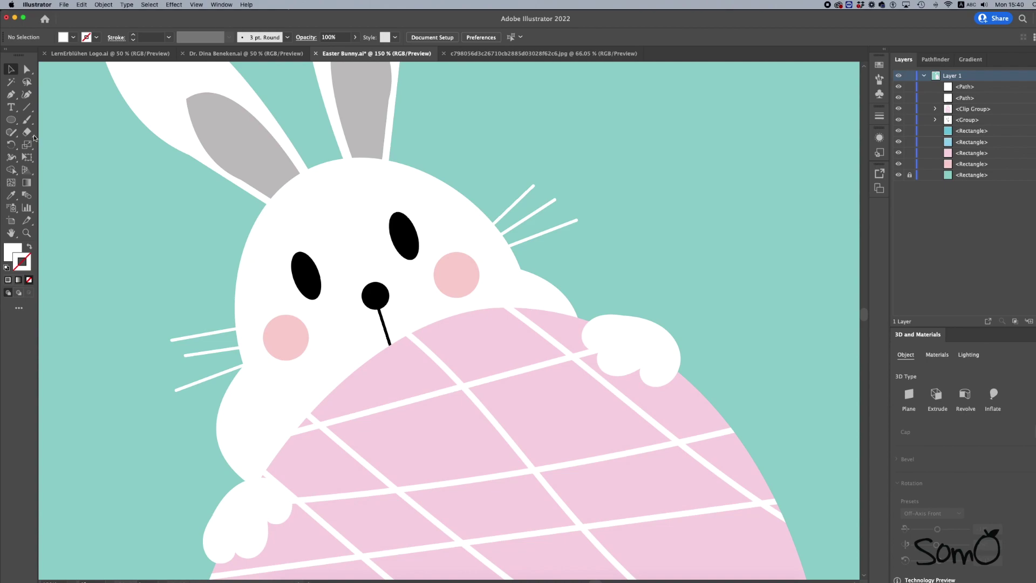
click(11, 119)
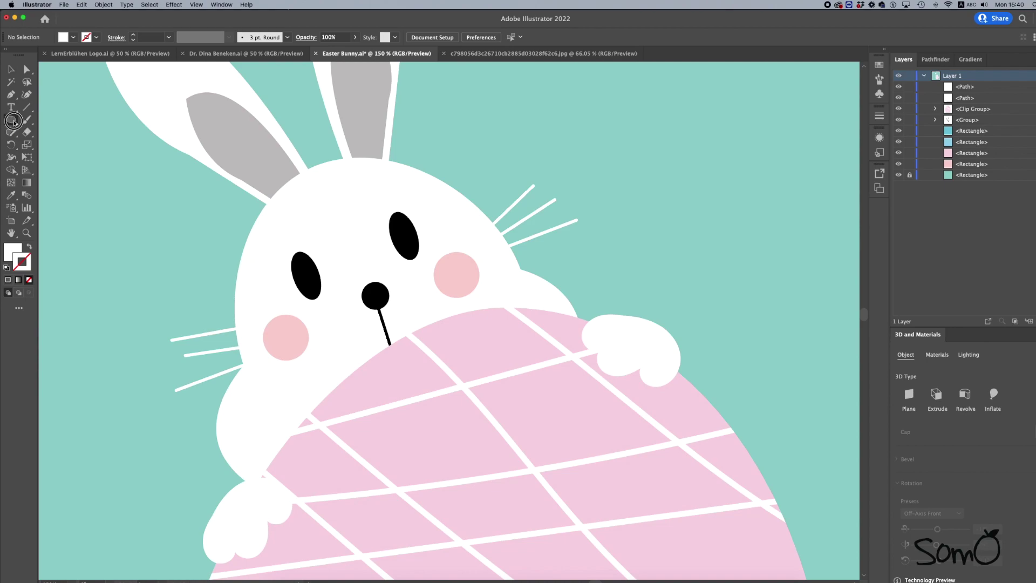
click(12, 251)
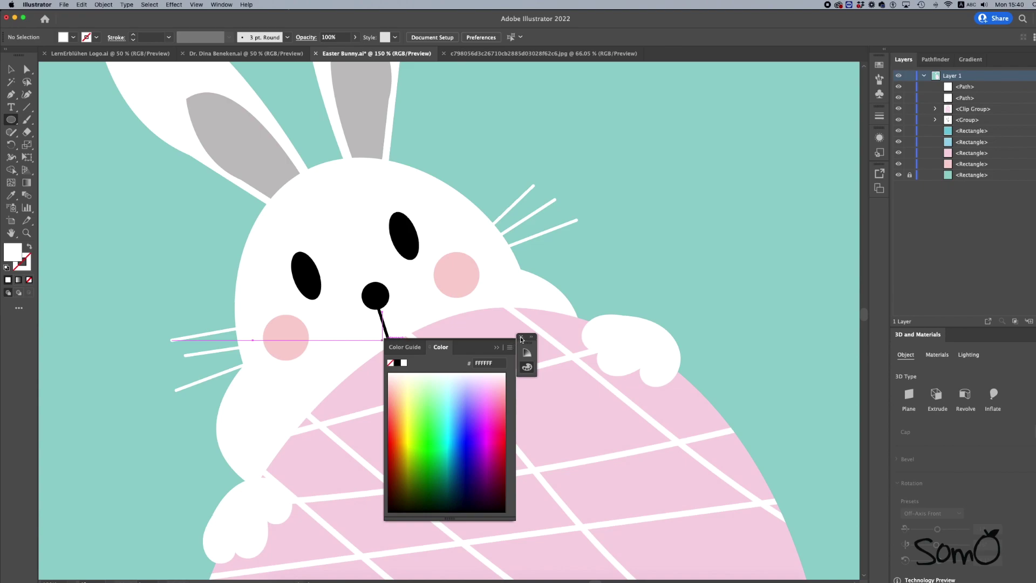
key(Escape)
mouse_move(301, 273)
mouse_down()
mouse_move(312, 285)
mouse_move(301, 267)
mouse_up()
Option-drag a copy of the left-eye highlight onto the bunny's right eye.
key(v)
click(62, 122)
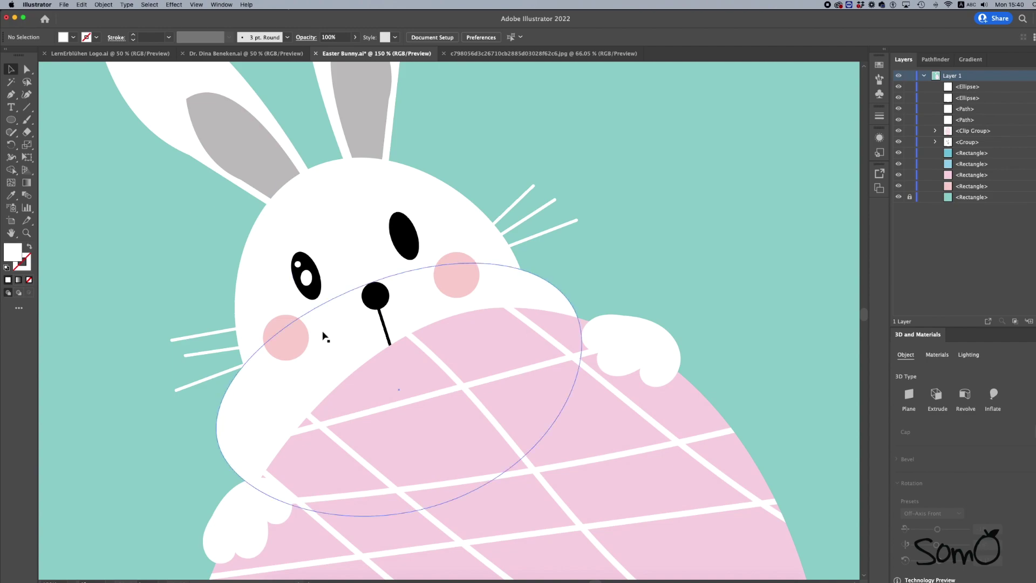
click(306, 278)
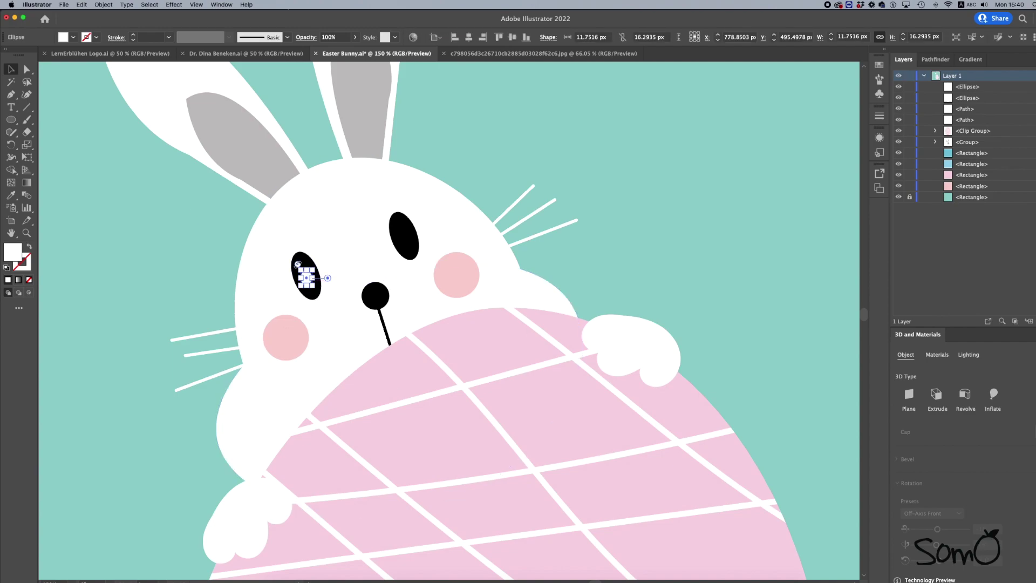
click(140, 256)
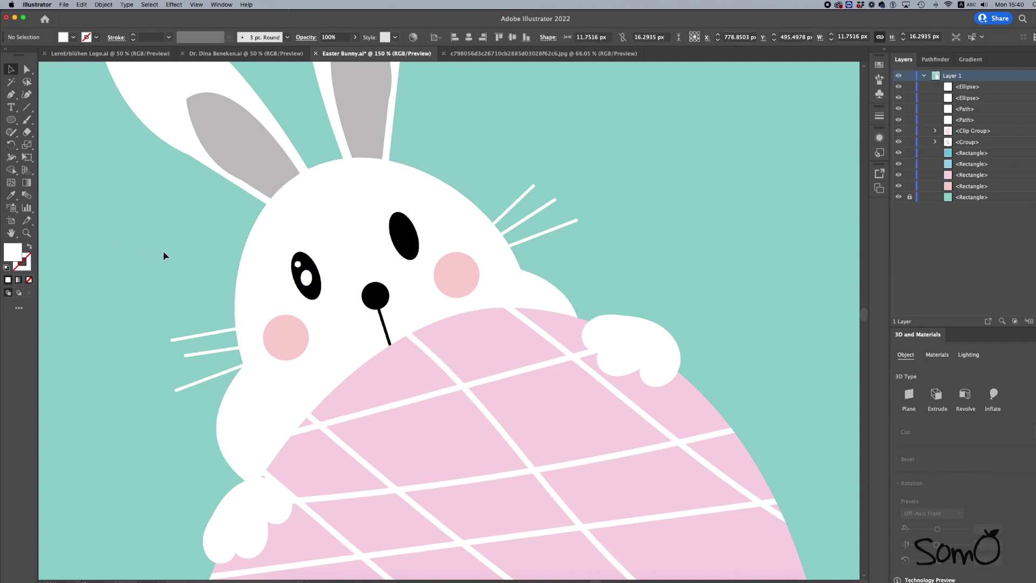
click(305, 282)
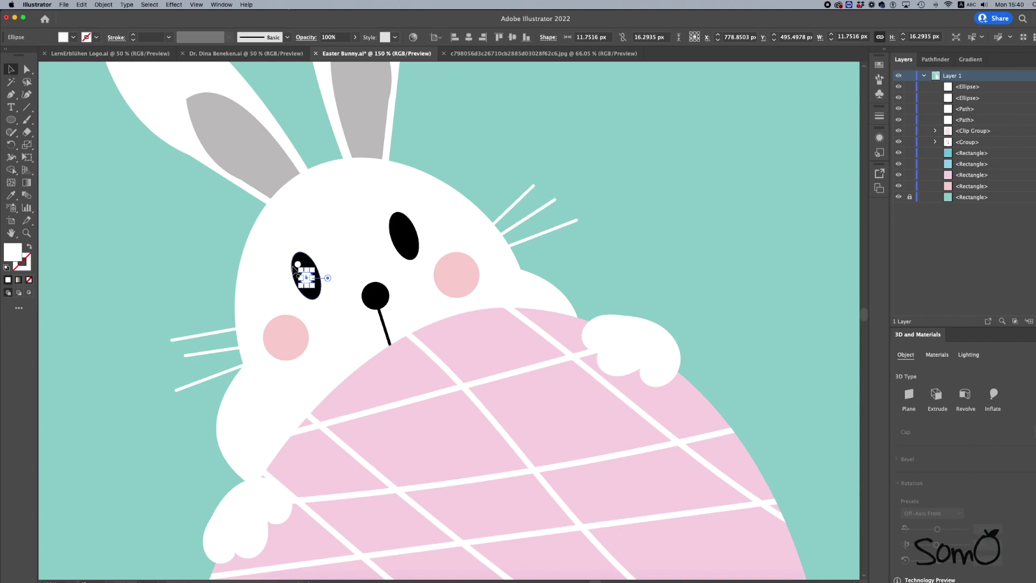
click(211, 279)
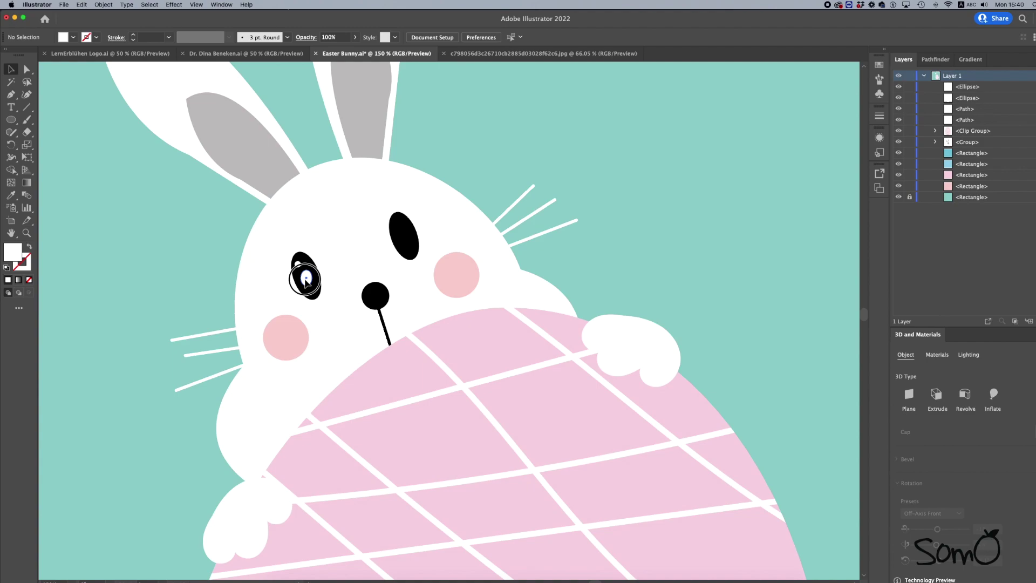
mouse_move(305, 280)
mouse_down()
mouse_move(407, 247)
mouse_move(404, 229)
mouse_up()
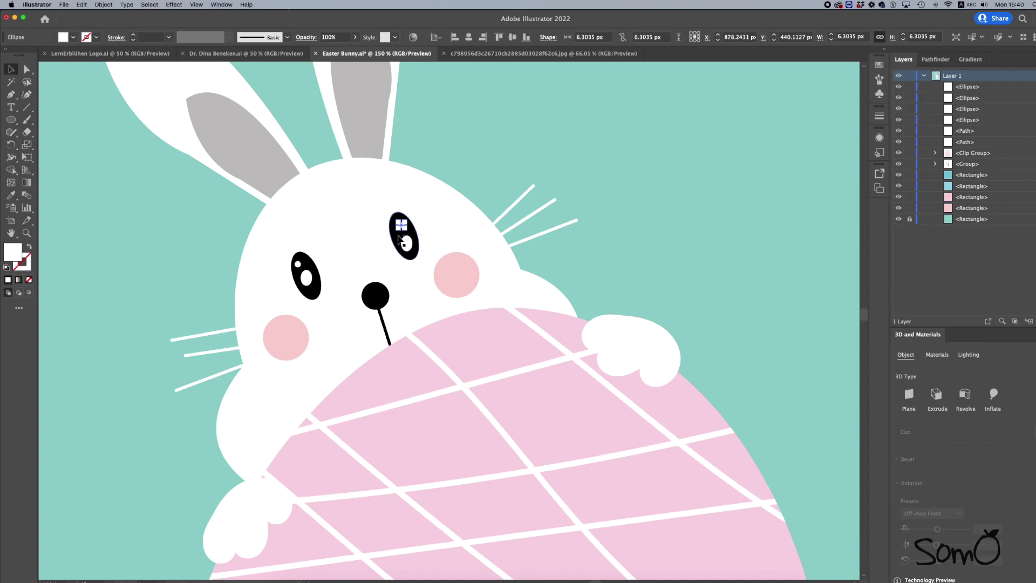
click(180, 254)
key(ctrl+minus)
key(ctrl+minus)
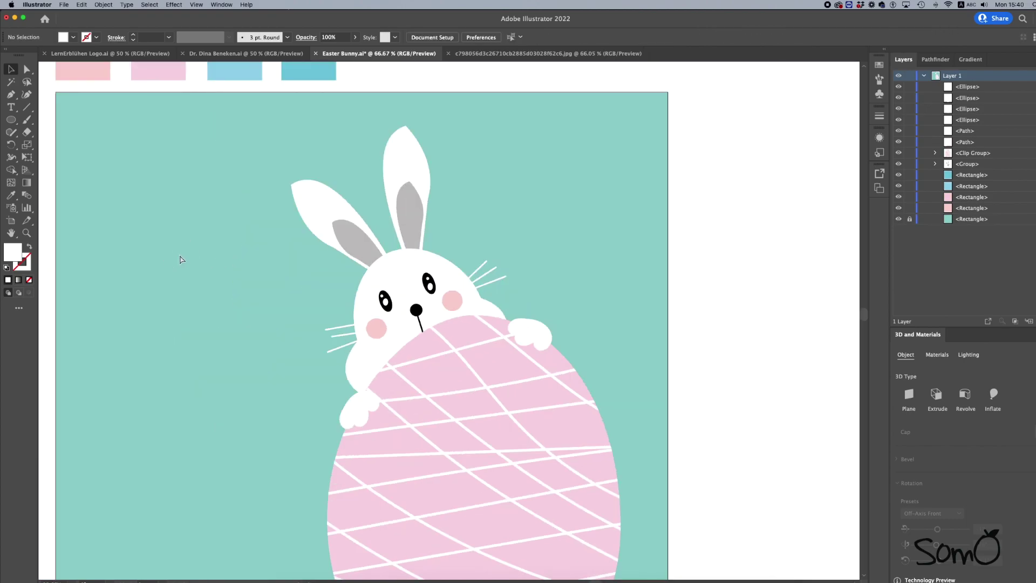
Marquee-select the bunny and egg, move them about 133 px left, and zoom out to the whole card.
scroll(179, 254, down, 3)
scroll(179, 254, left, 2)
key(ctrl+minus)
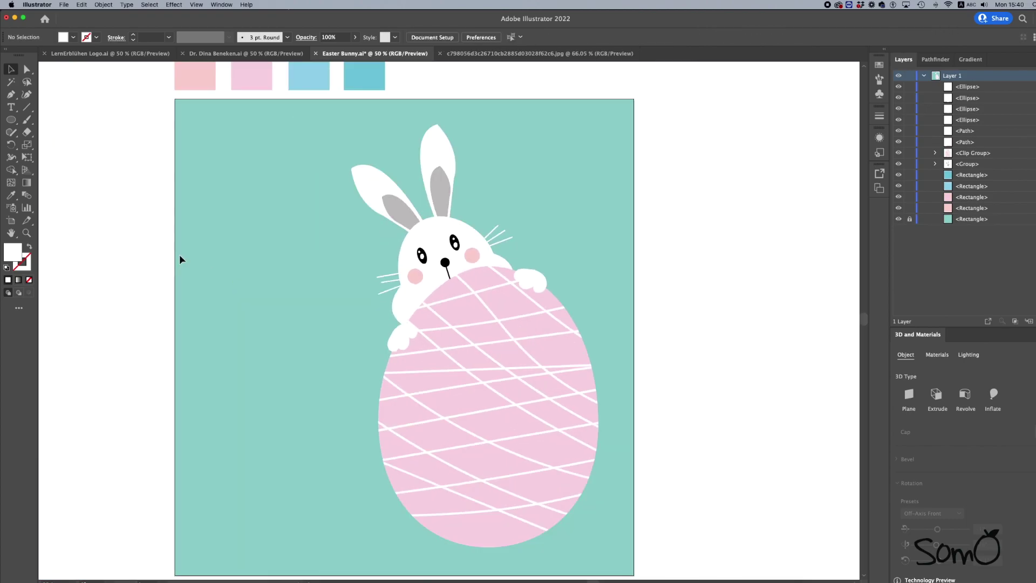
scroll(179, 254, left, 2)
drag(408, 254, 599, 537)
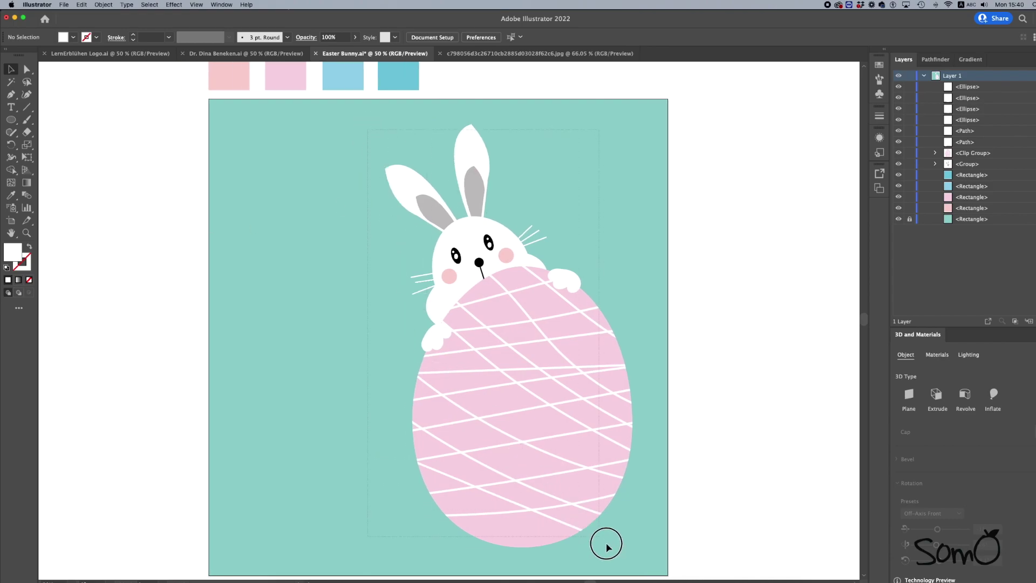
drag(571, 504, 499, 504)
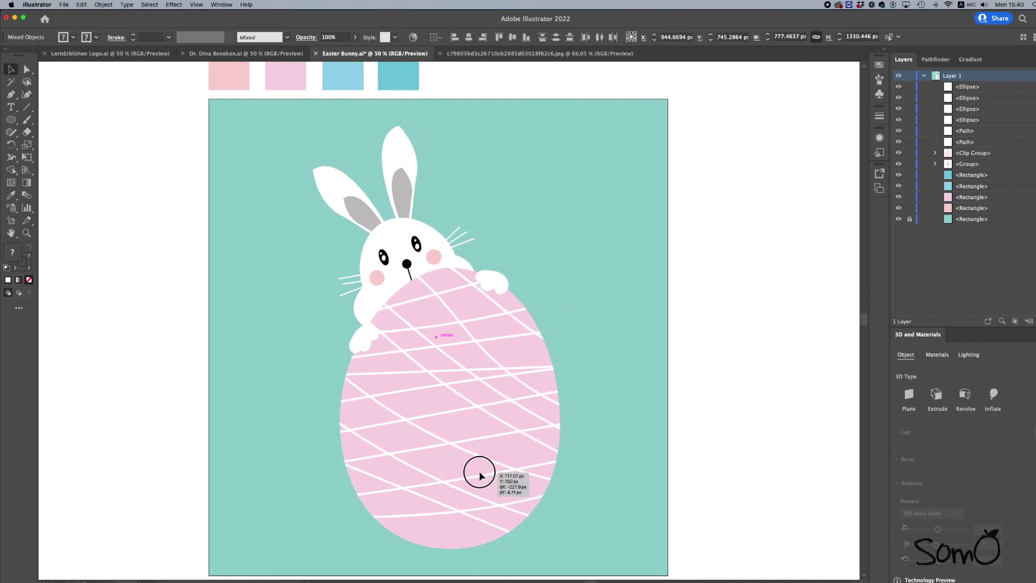
click(590, 478)
scroll(590, 478, down, 1)
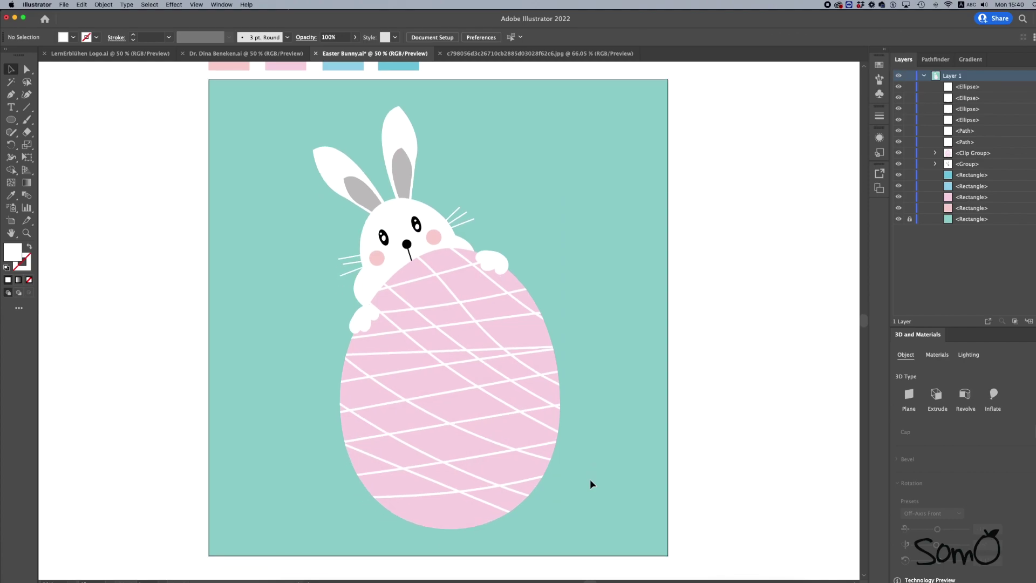
key(super+minus)
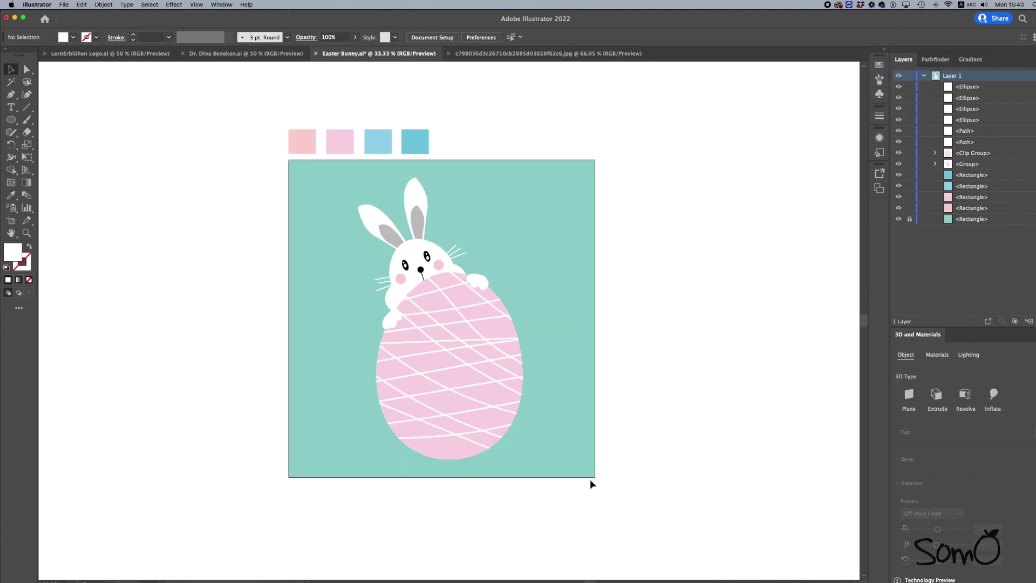